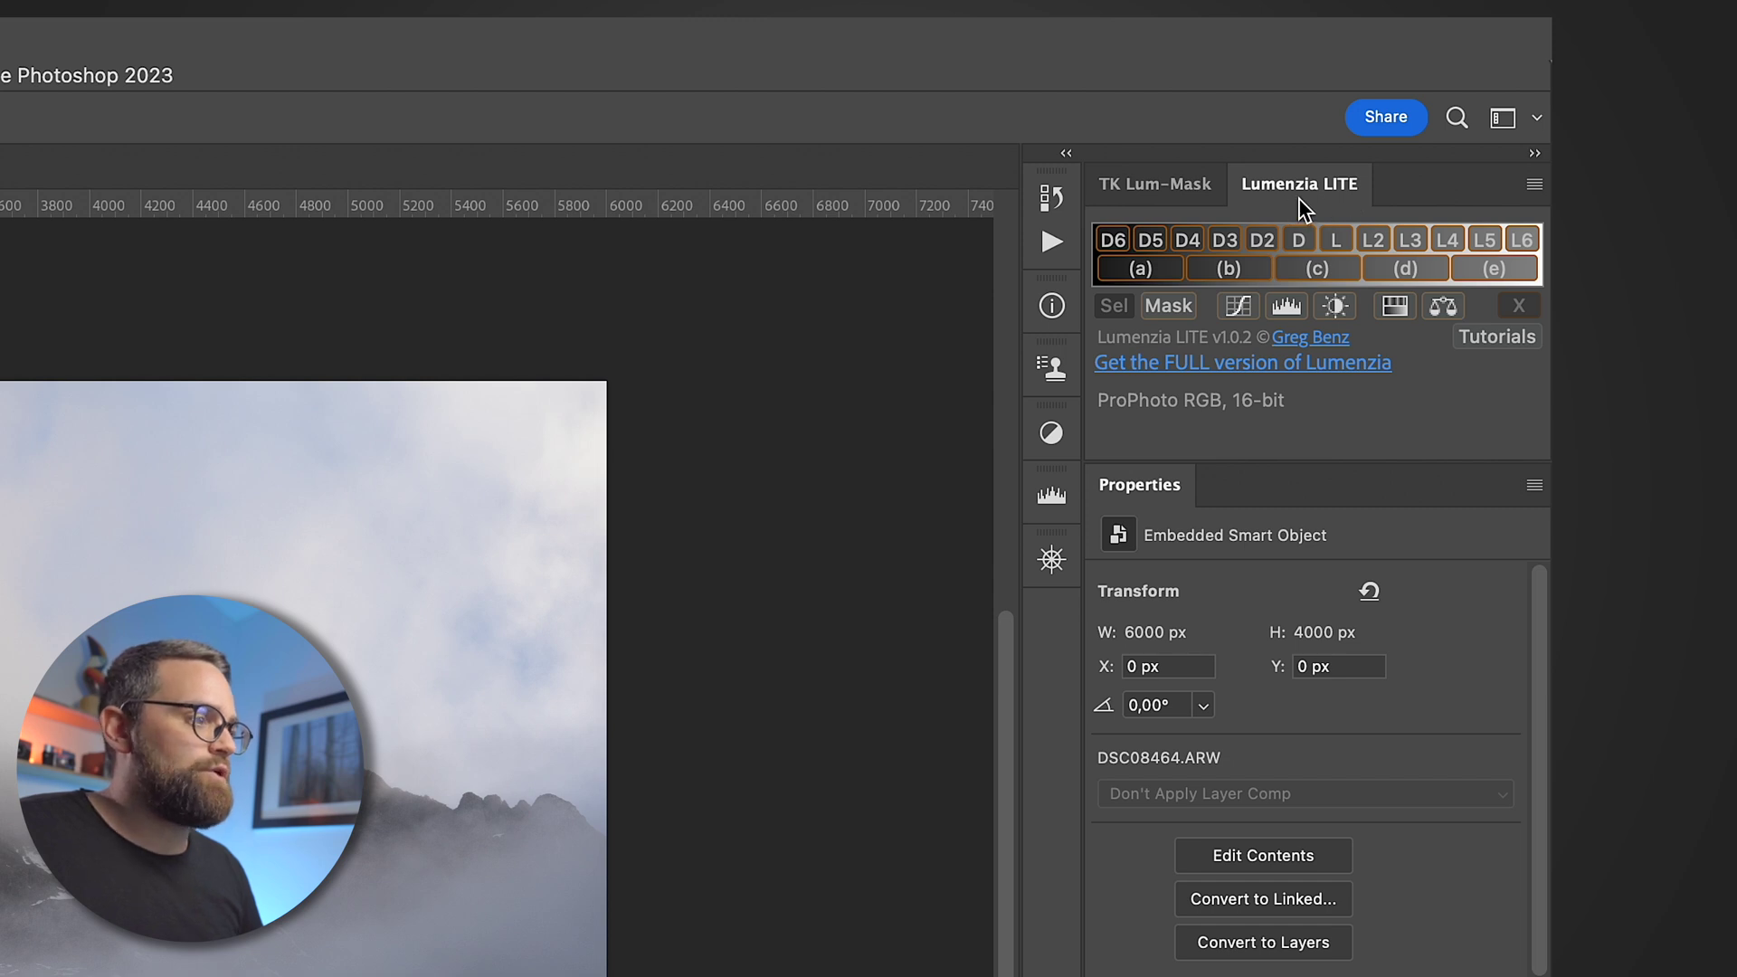
Switch between the TK Lum-Mask and Lumenzia LITE luminosity mask panels
click(1162, 201)
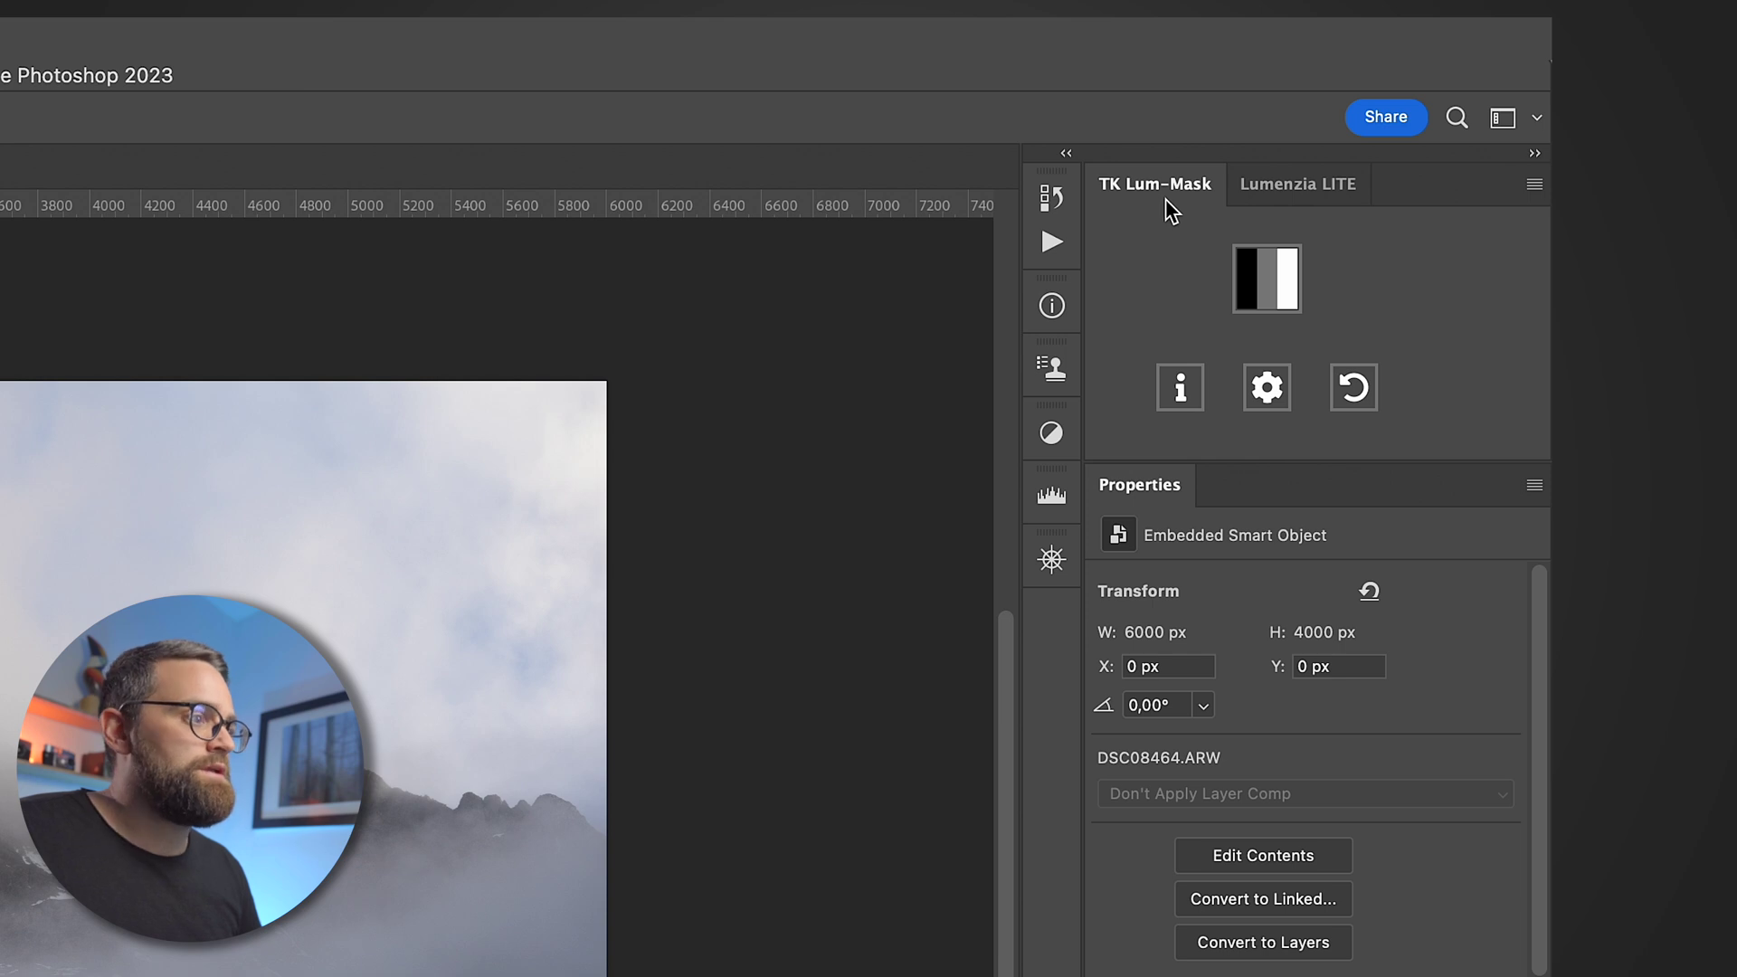
click(1264, 201)
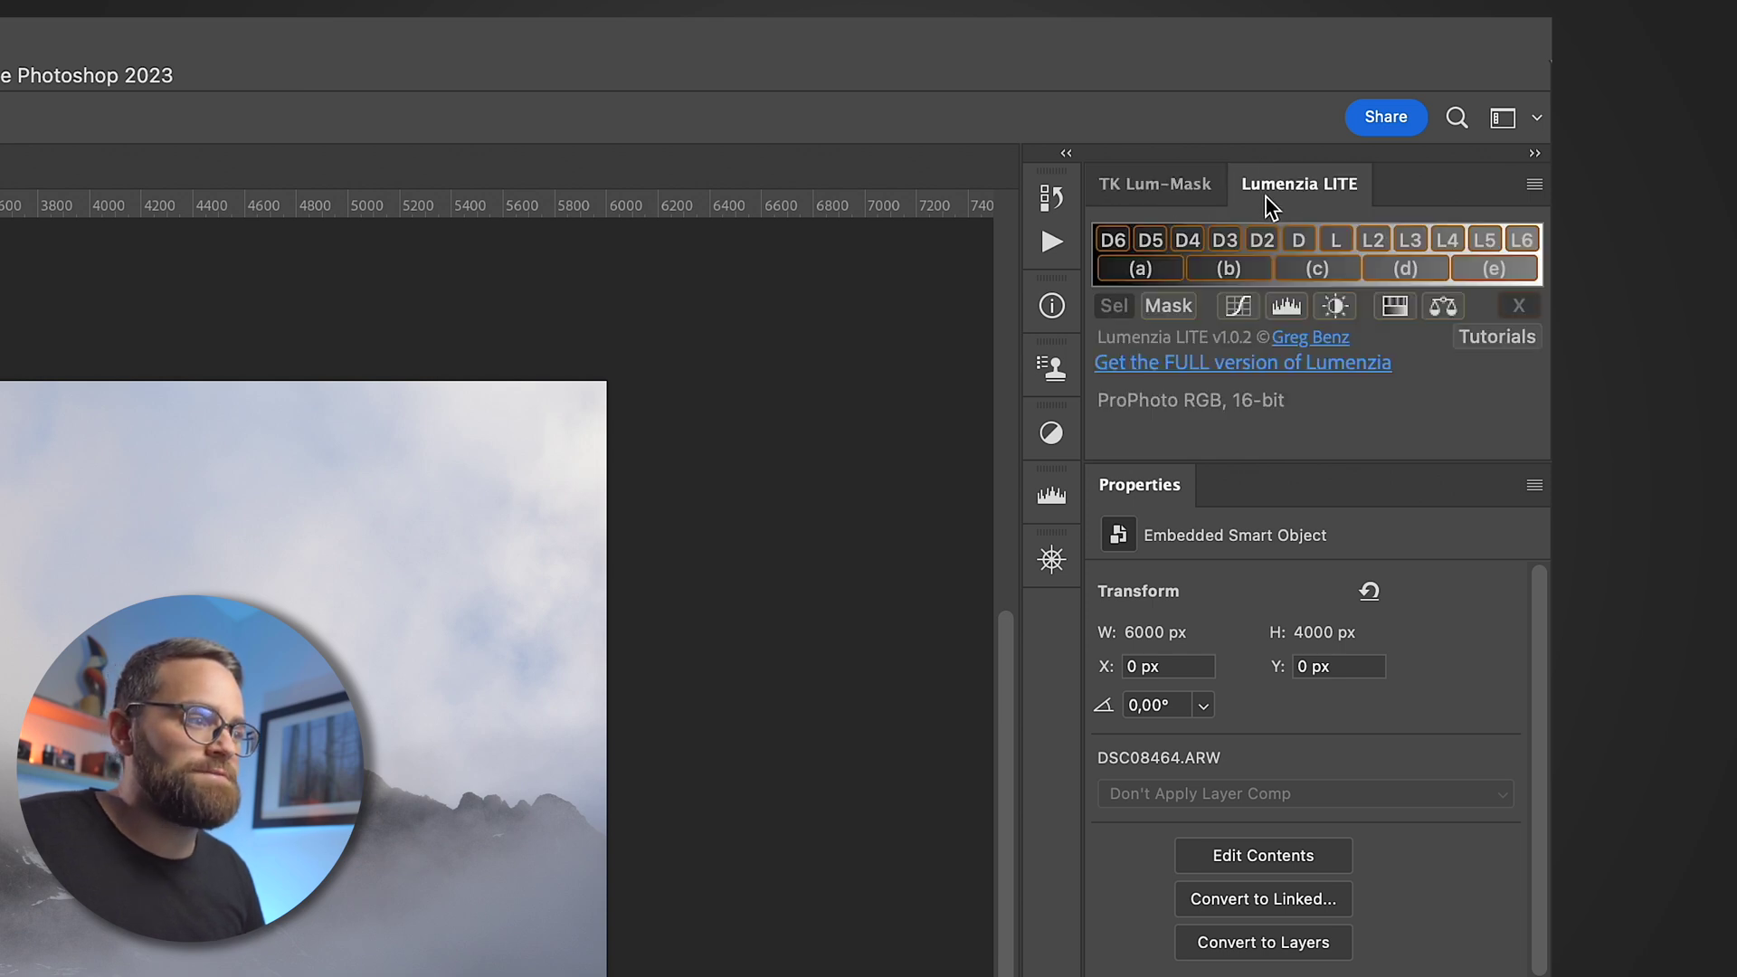
click(1191, 202)
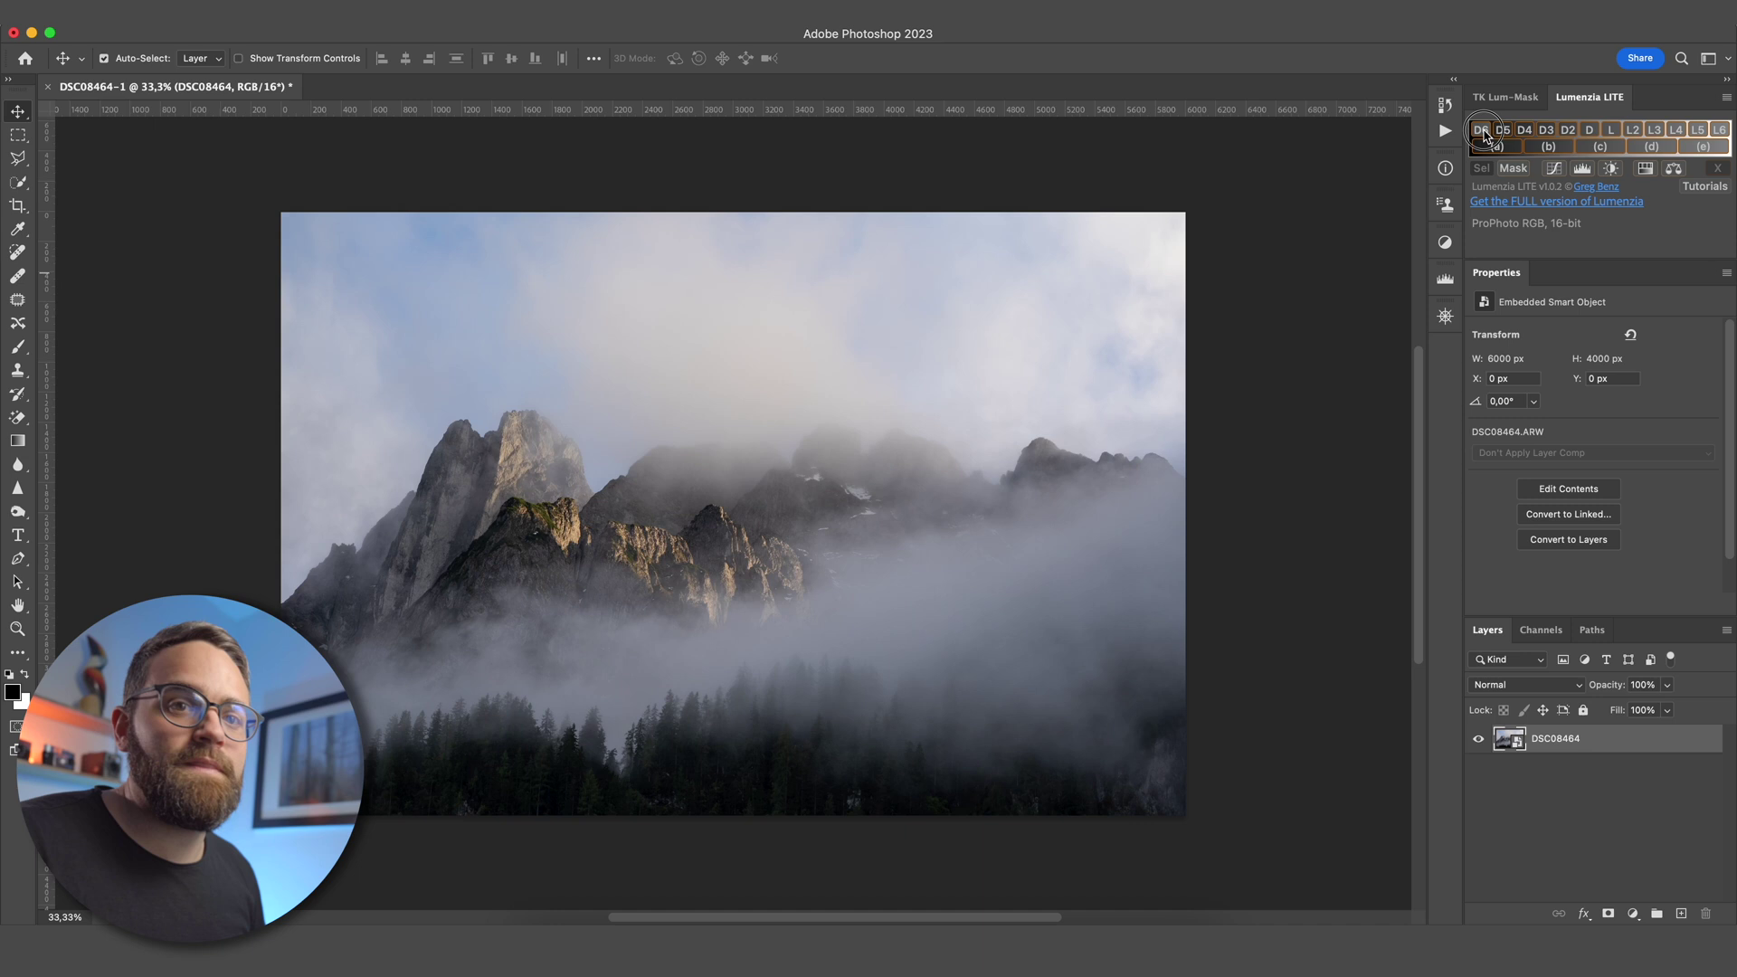
Preview the darks and lights luminosity masks, from D6 through L6
click(1481, 130)
click(1525, 130)
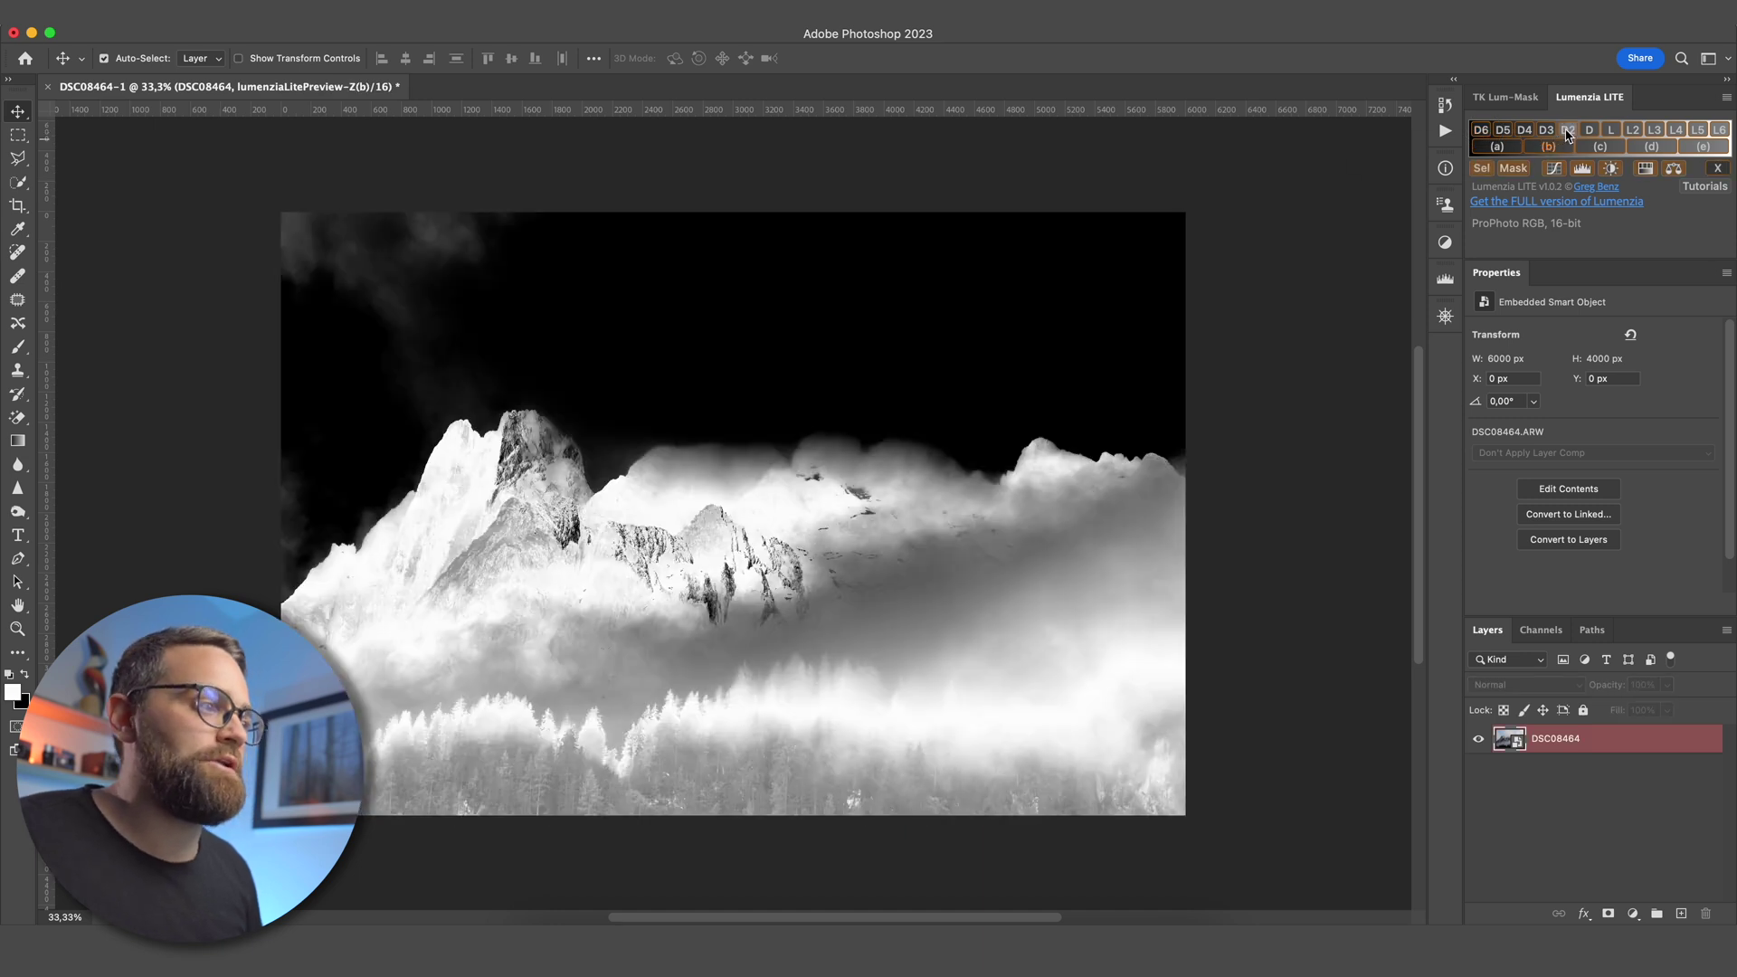
click(1567, 129)
click(1611, 129)
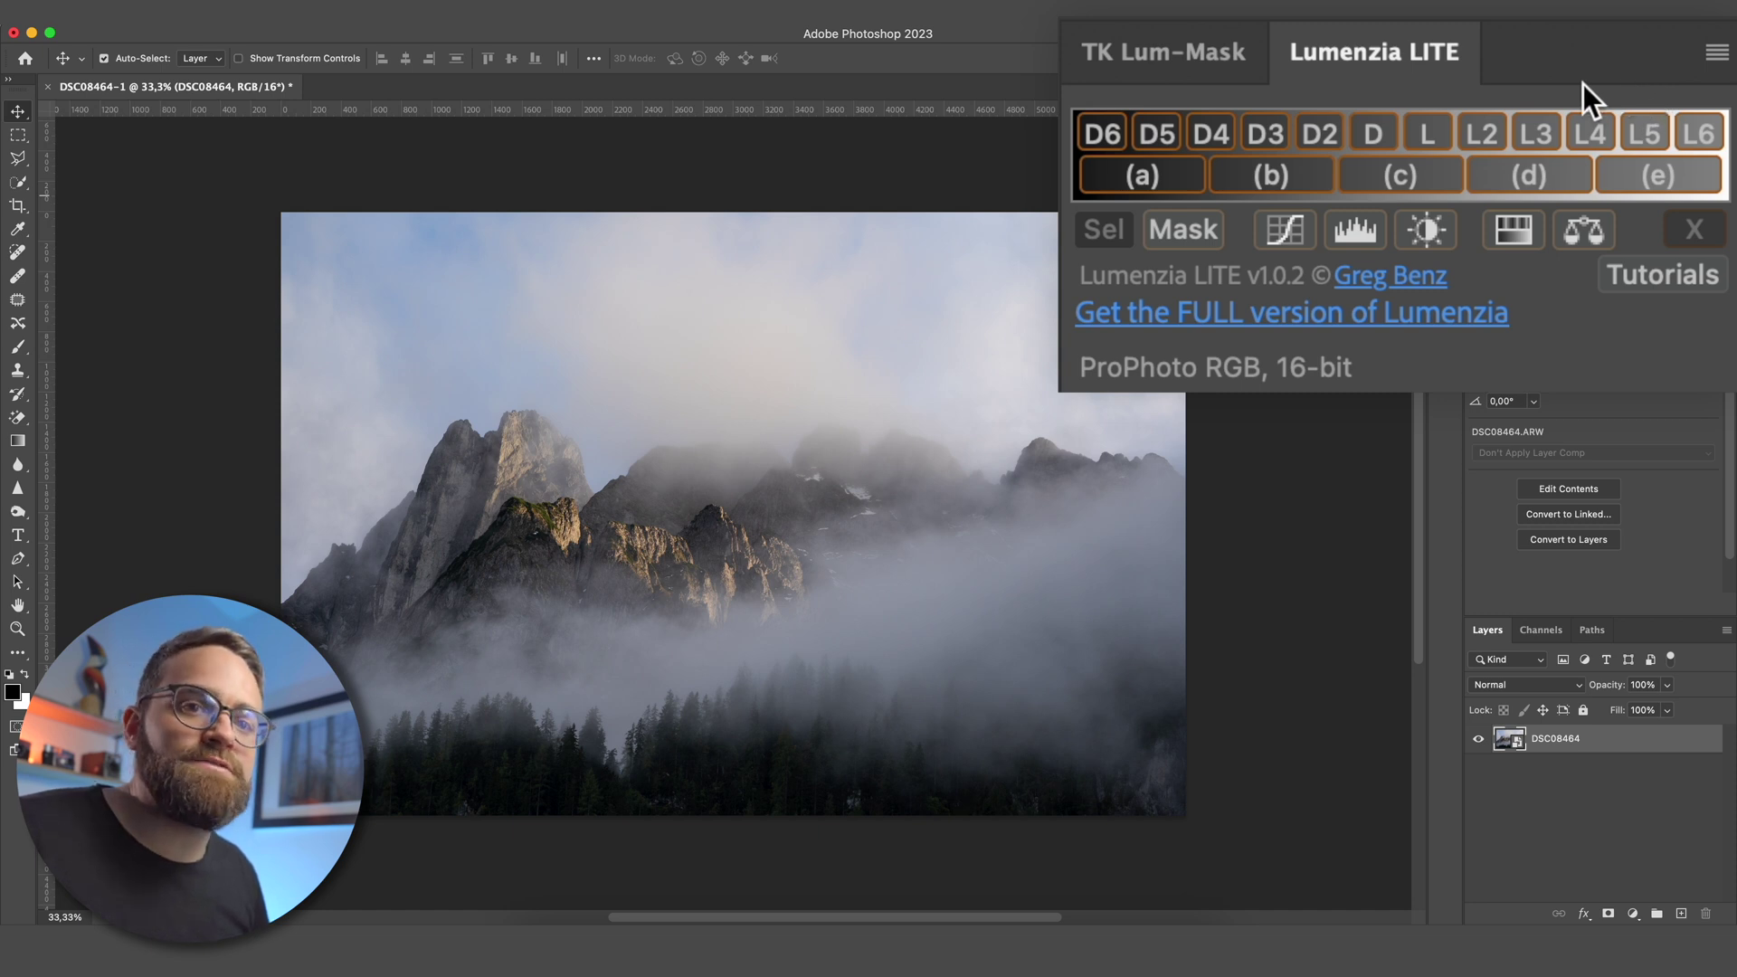
click(1371, 131)
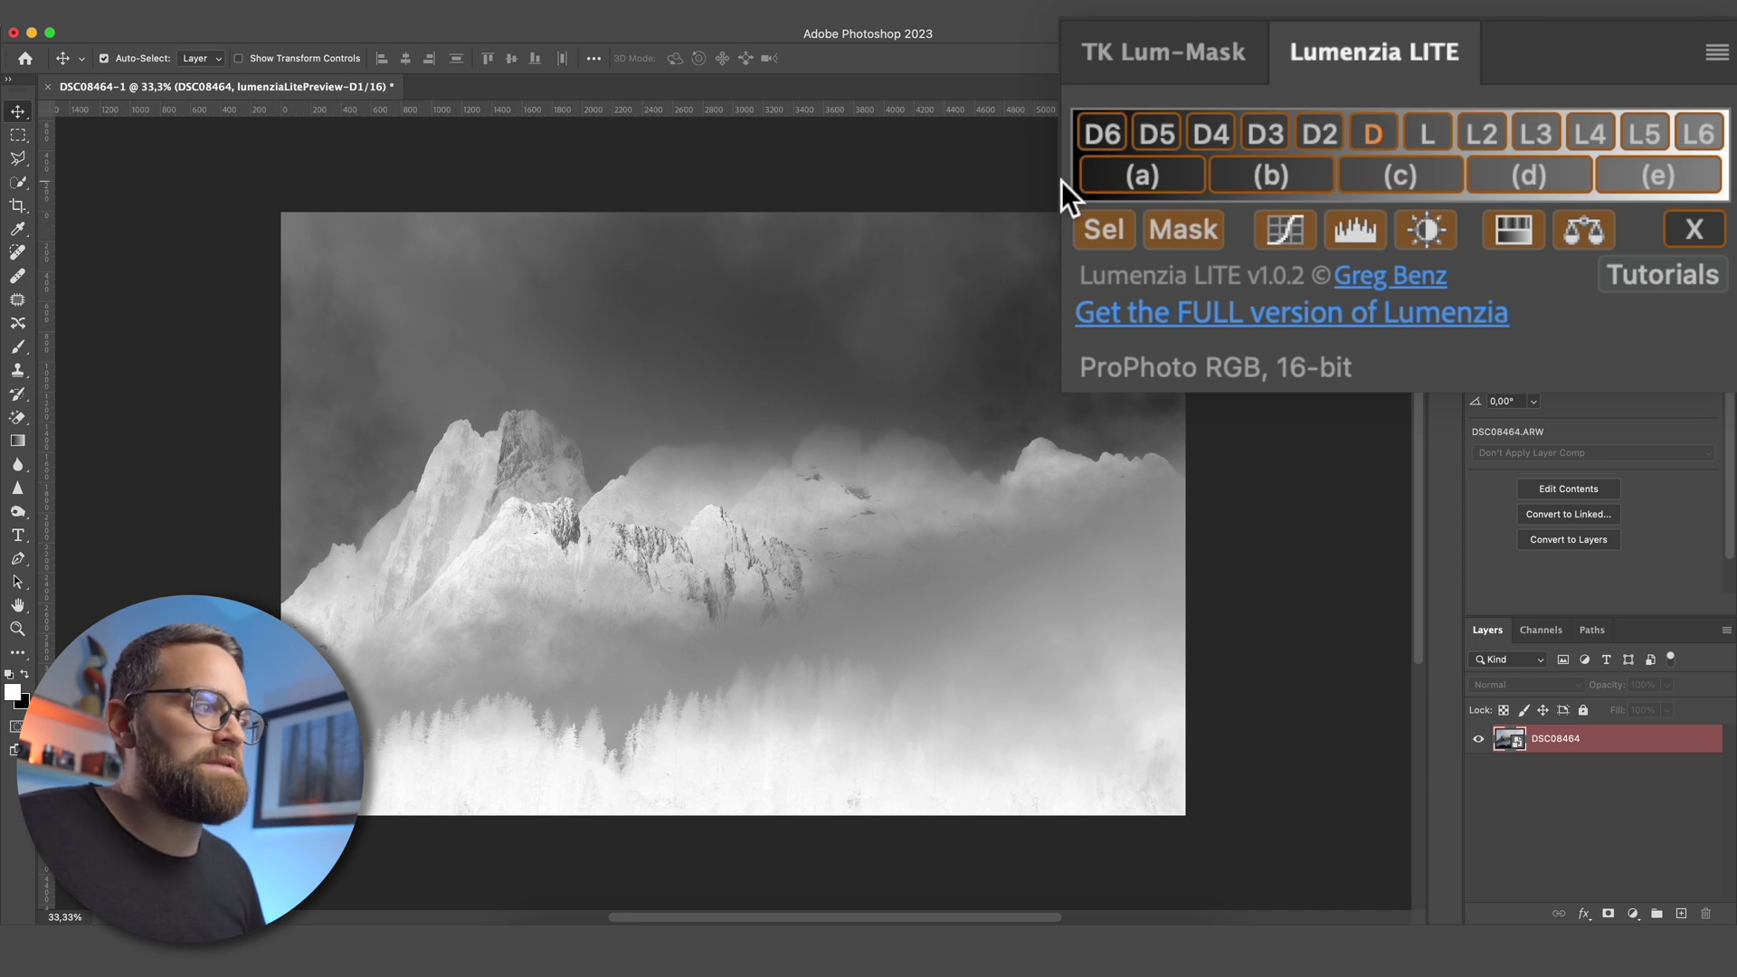
click(1100, 135)
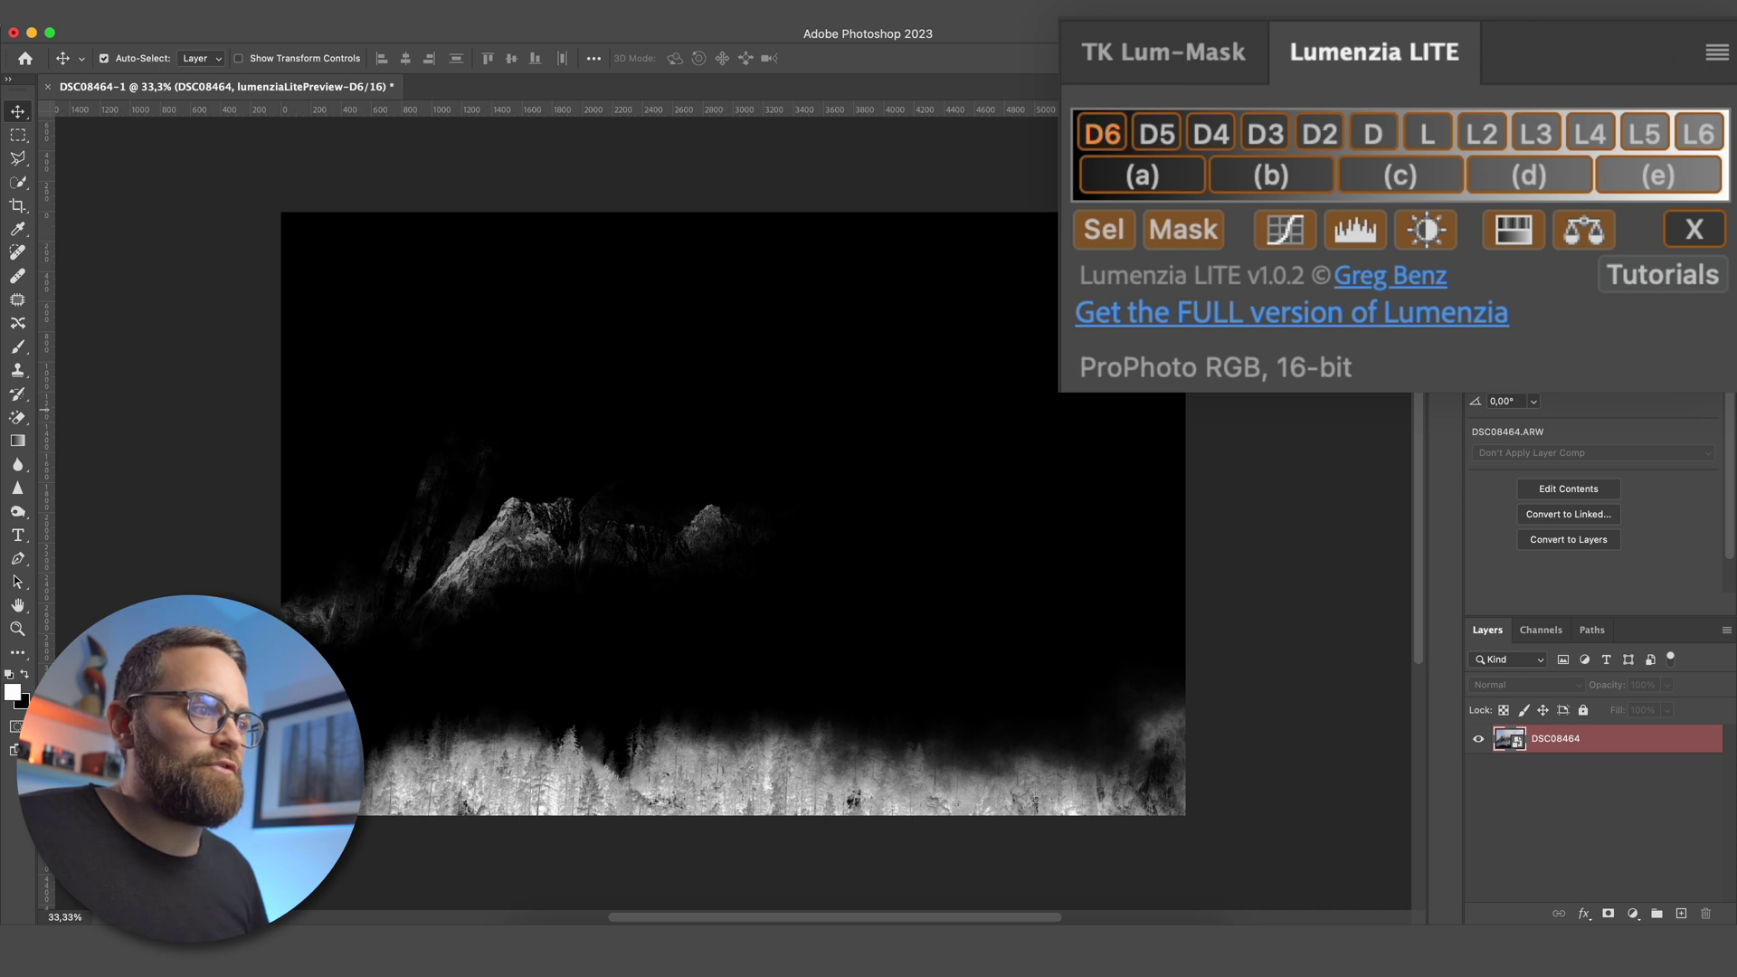
click(1698, 134)
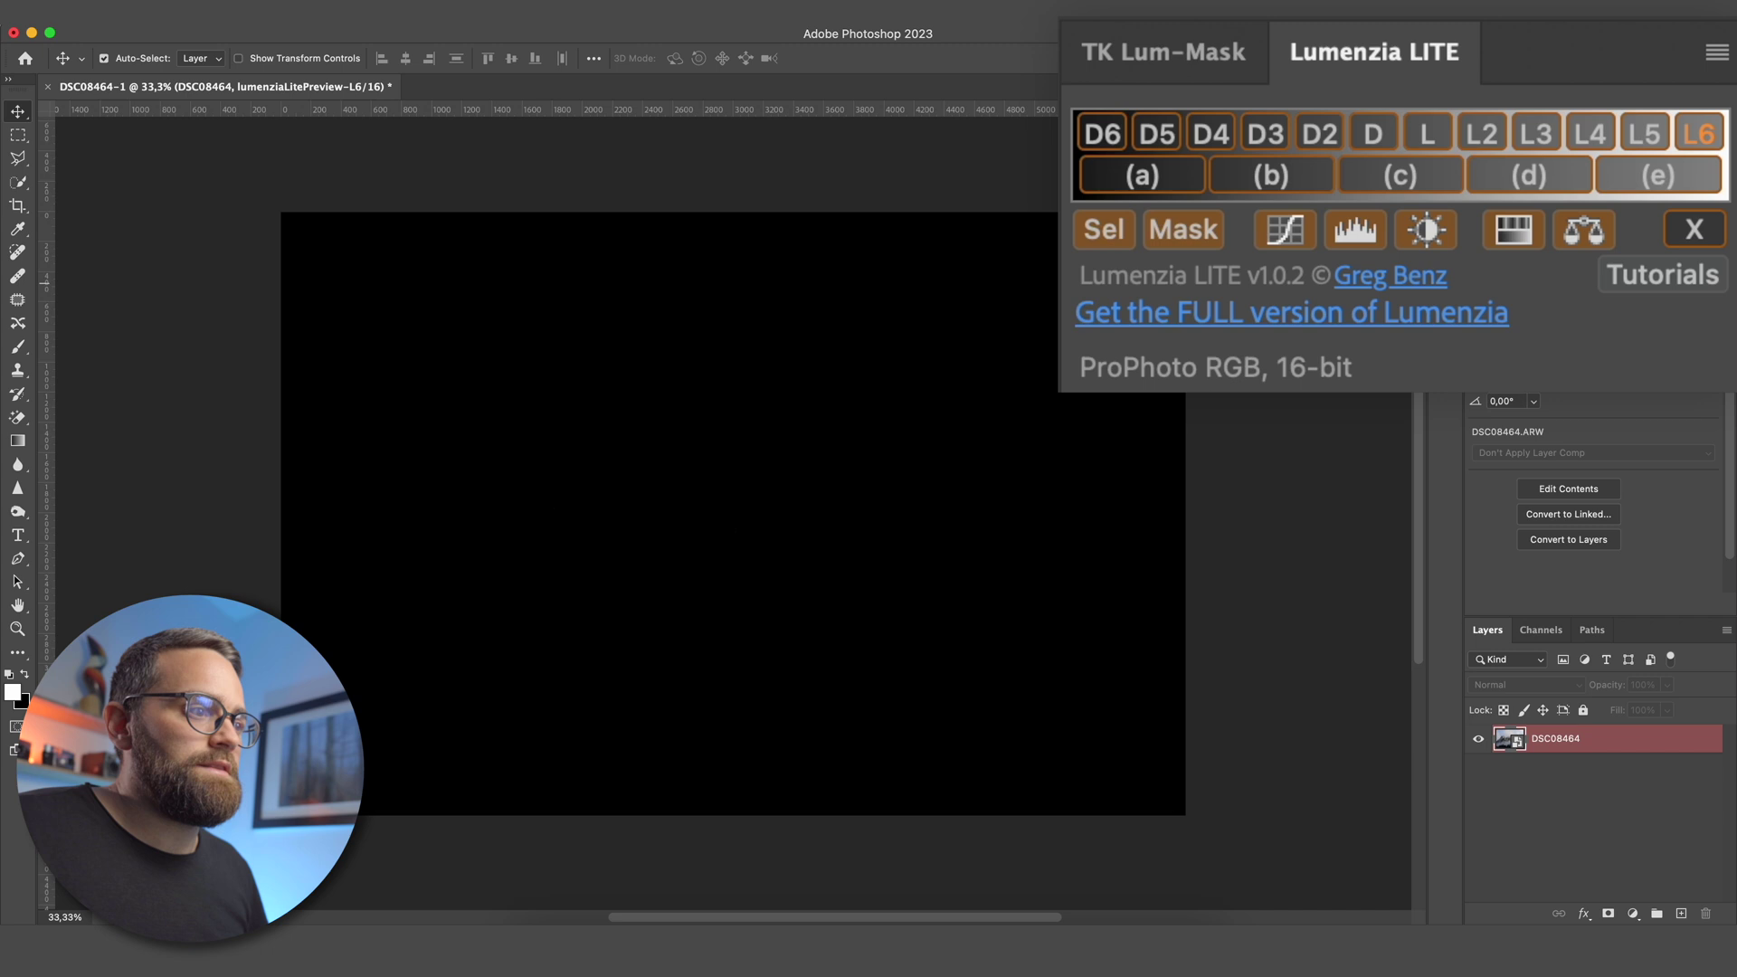
Preview the zone (a), (b), (c), (e) and L1 masks, then return to colour view
click(1190, 185)
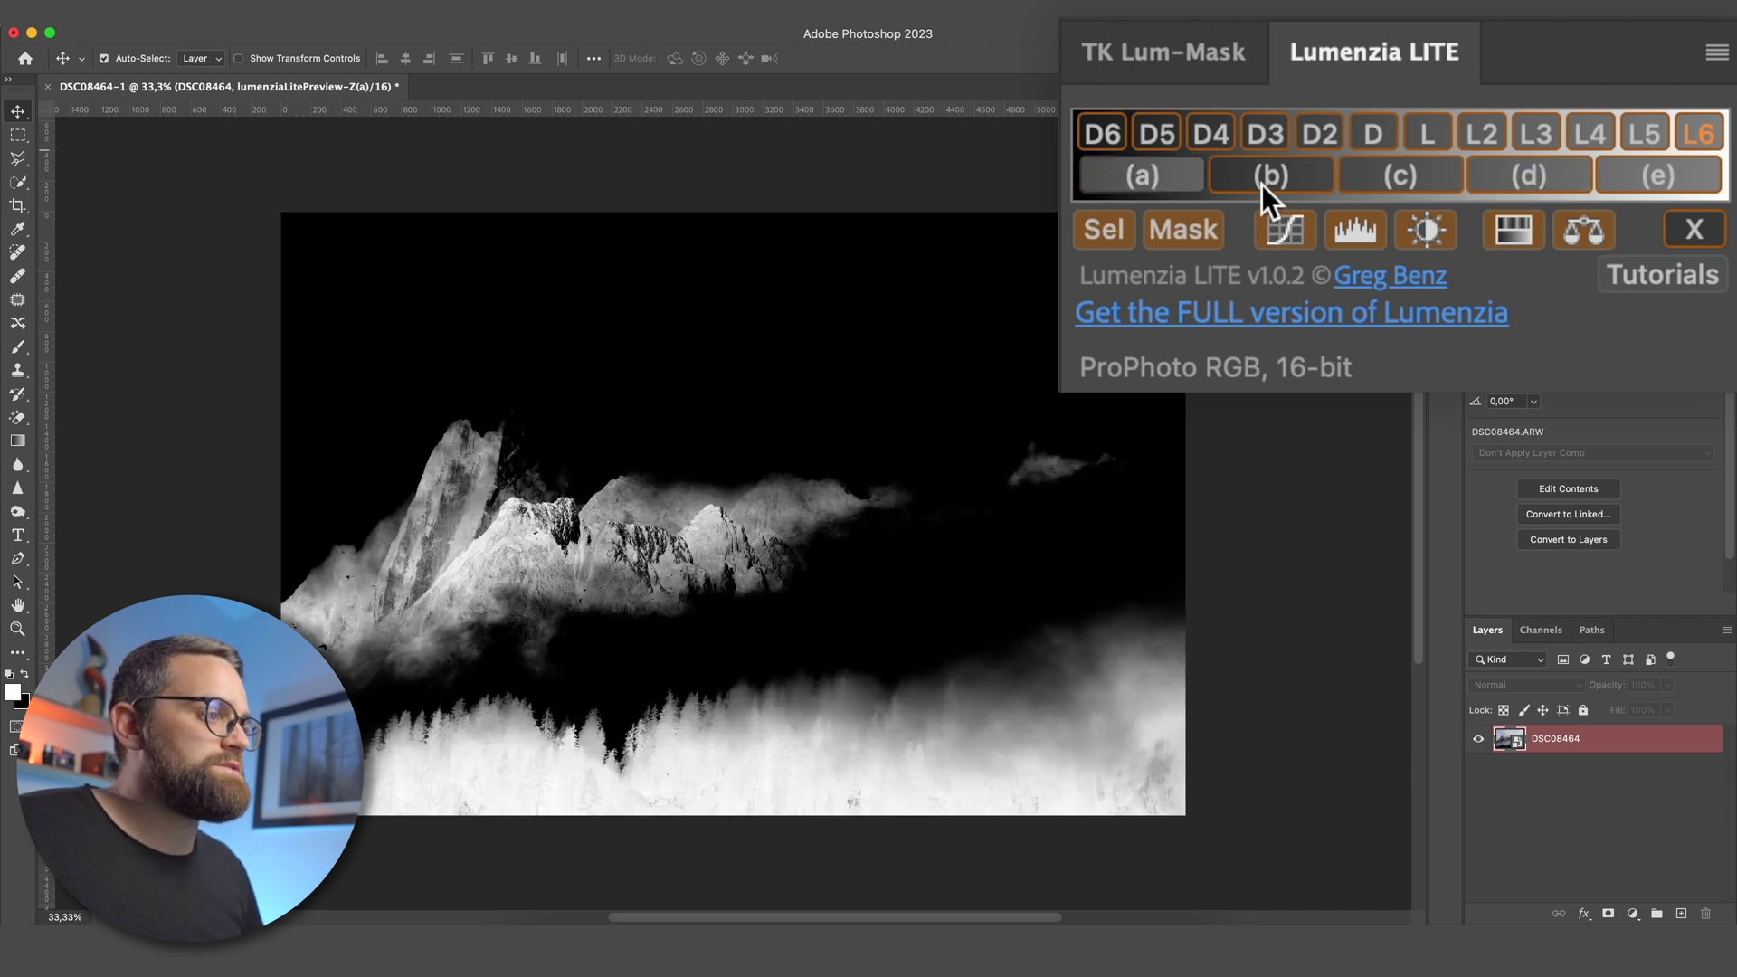
click(1261, 184)
click(1384, 181)
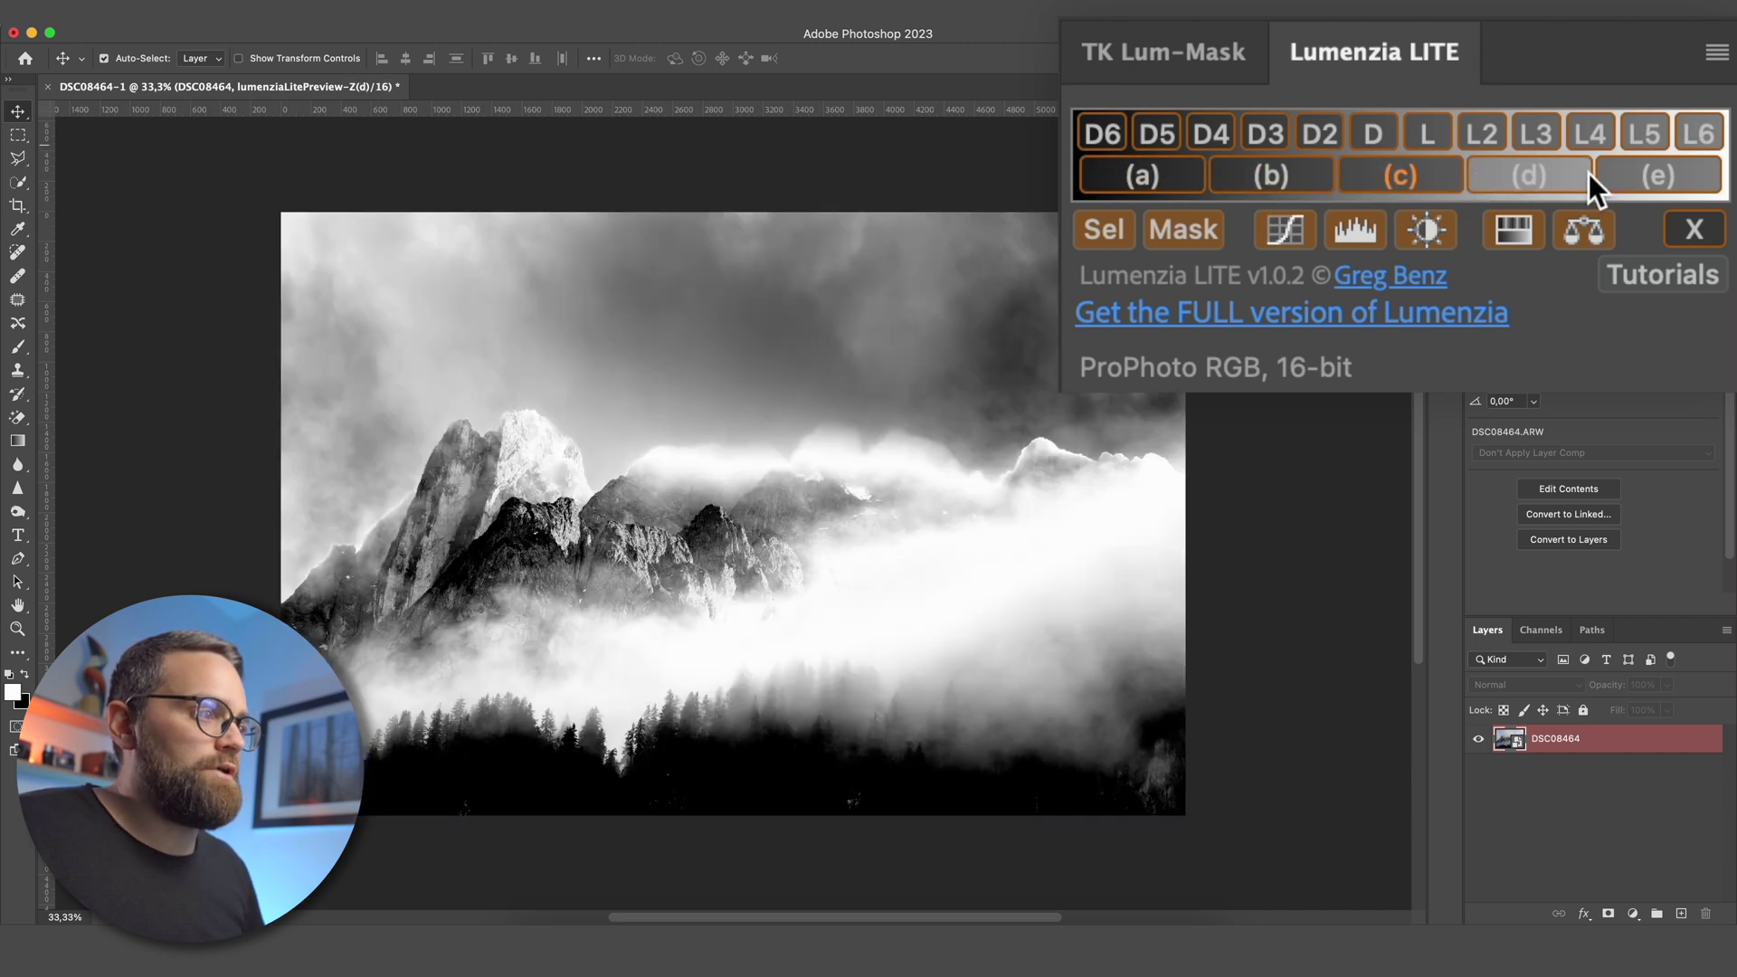
click(1642, 171)
click(1425, 143)
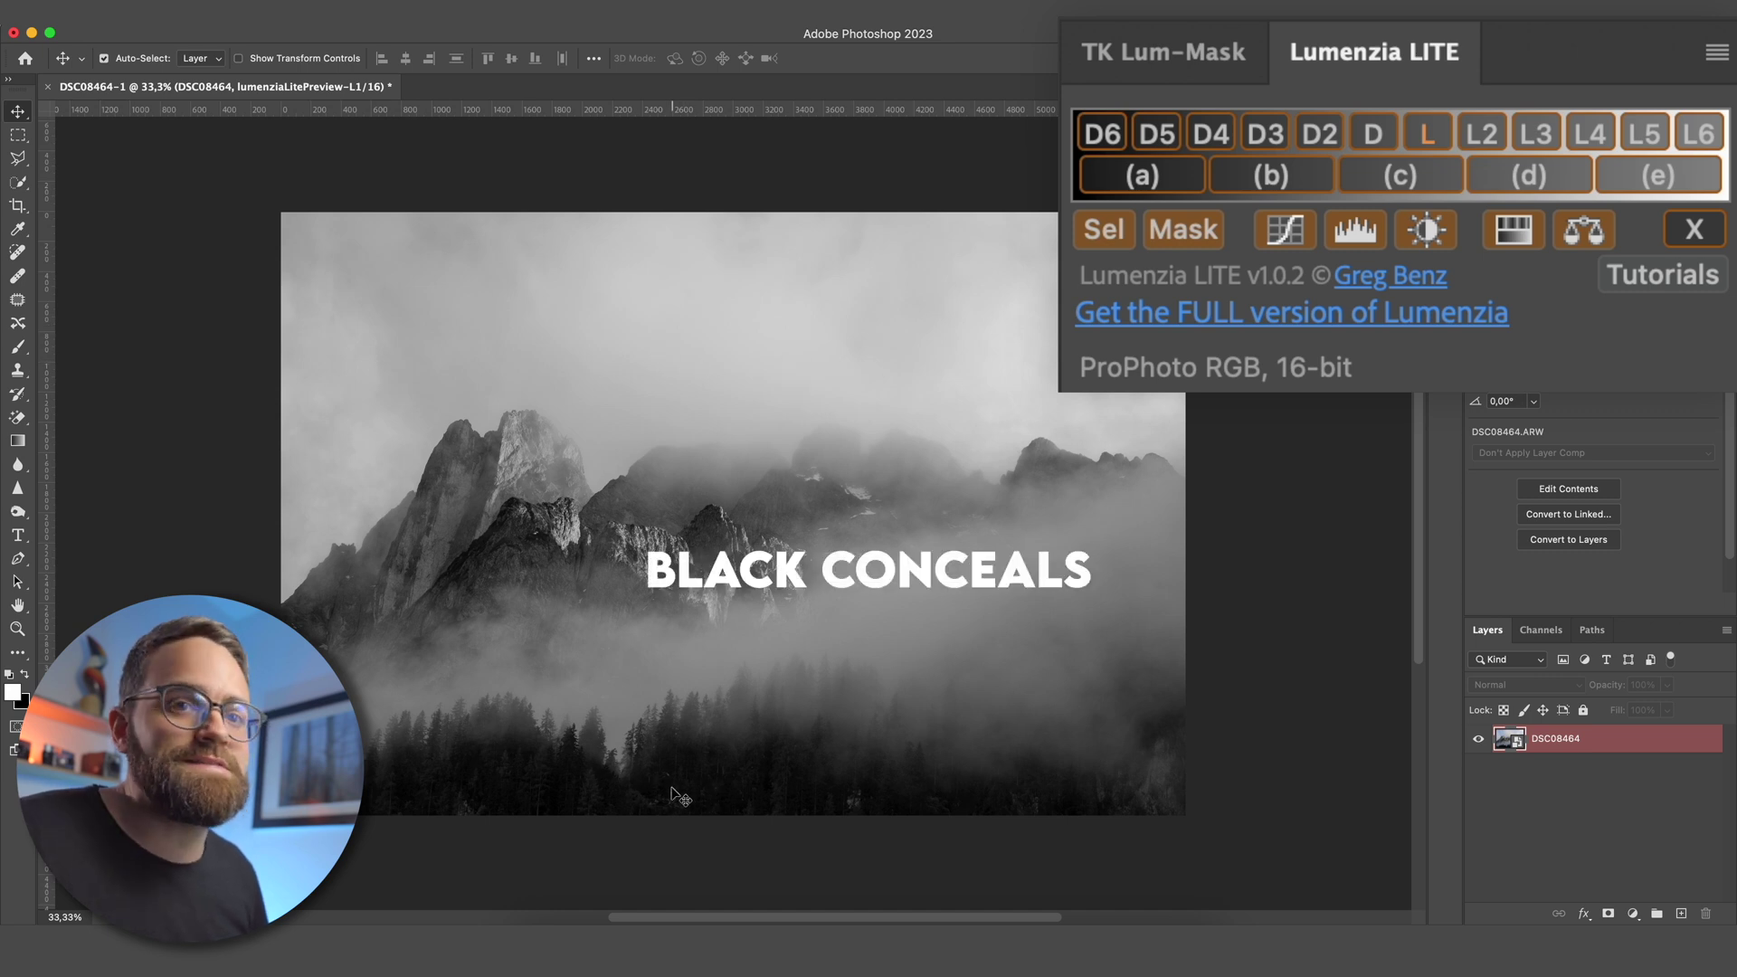
click(1103, 231)
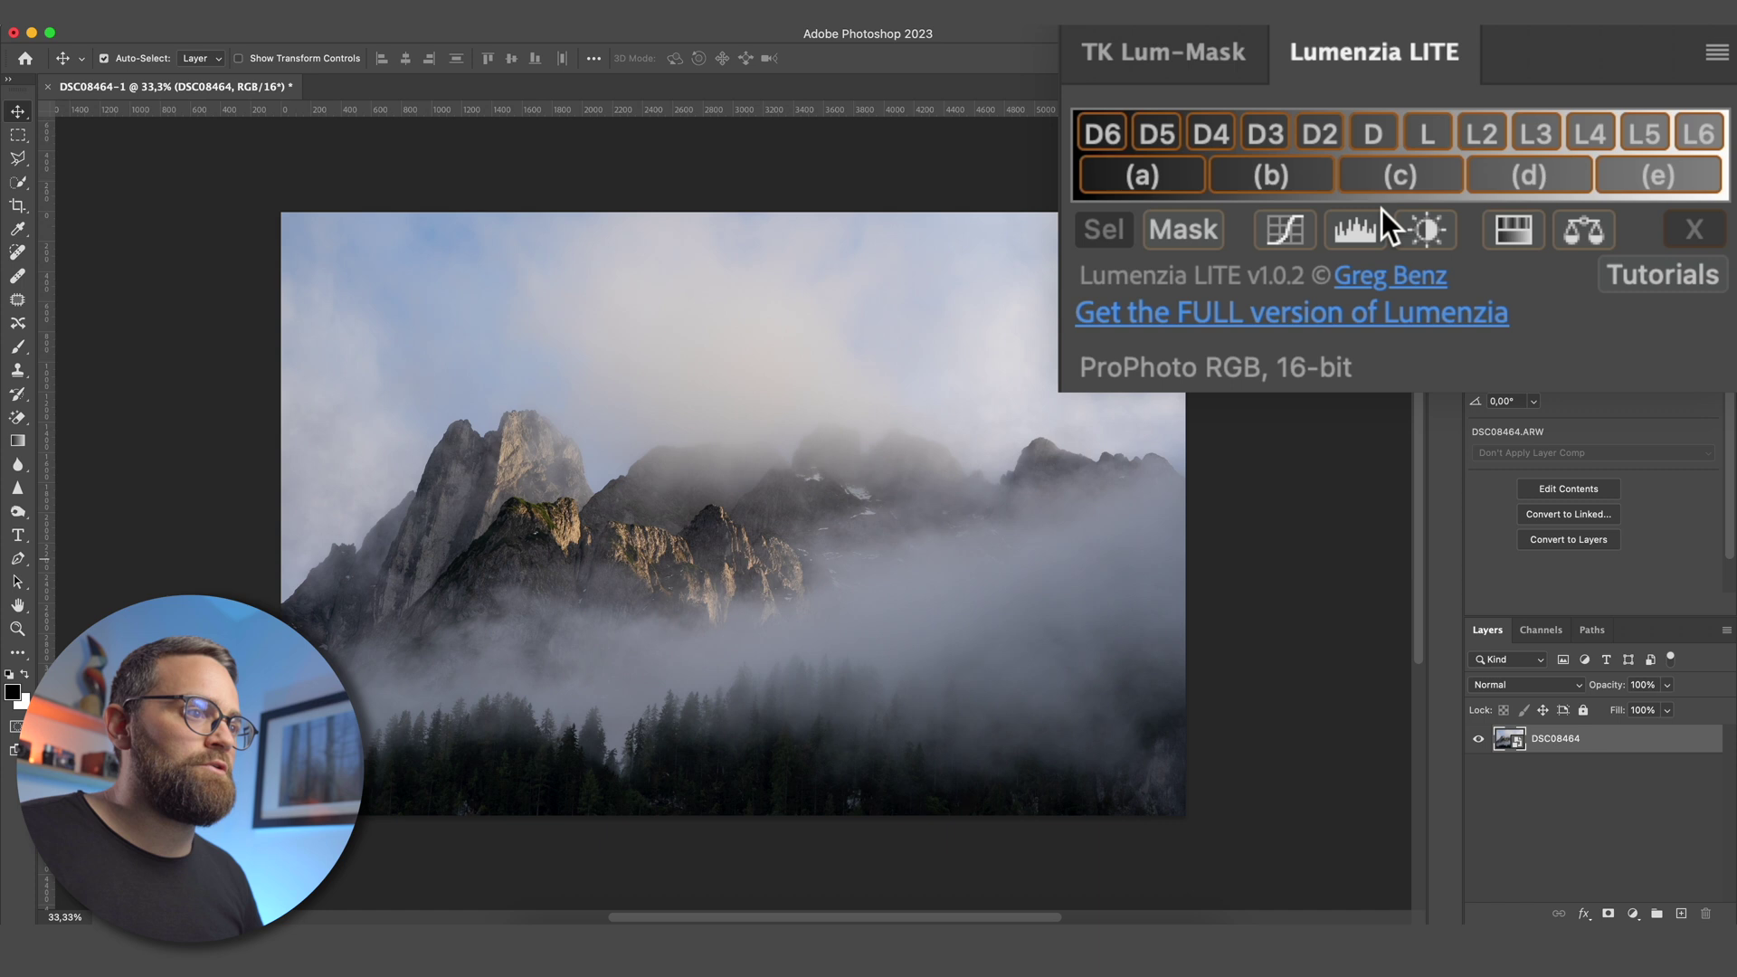
Preview the D2 then D3 darks masks and create a D3-masked Curves layer
click(1311, 132)
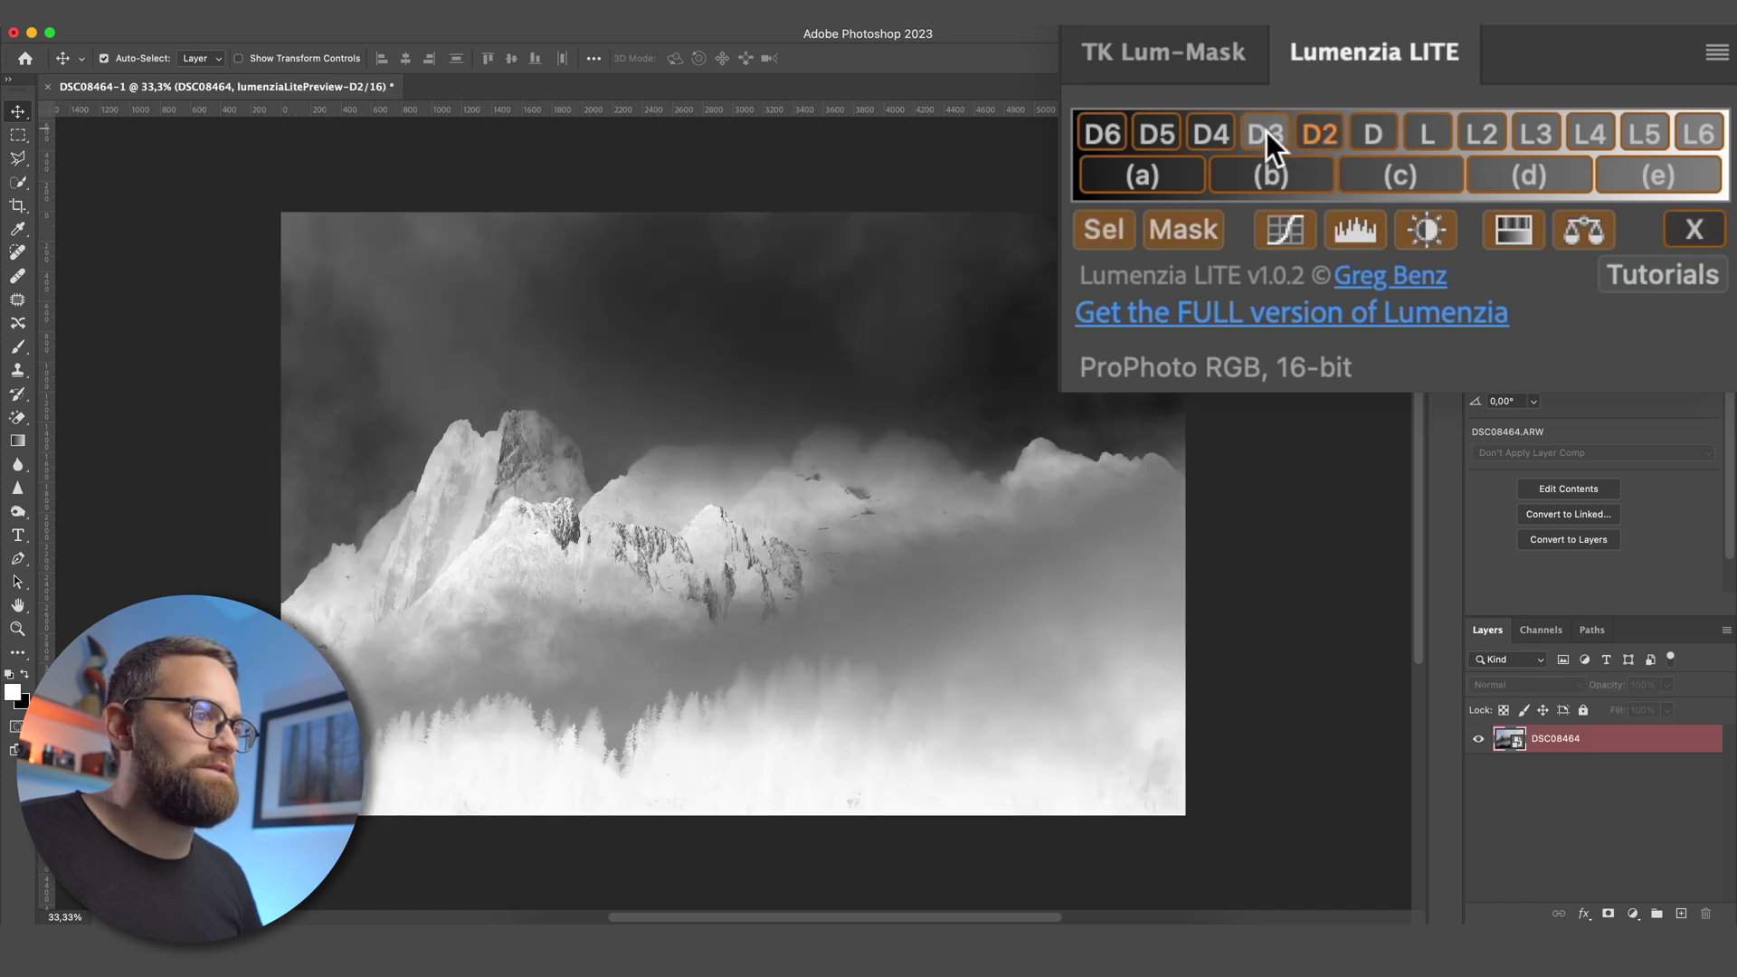
click(1264, 132)
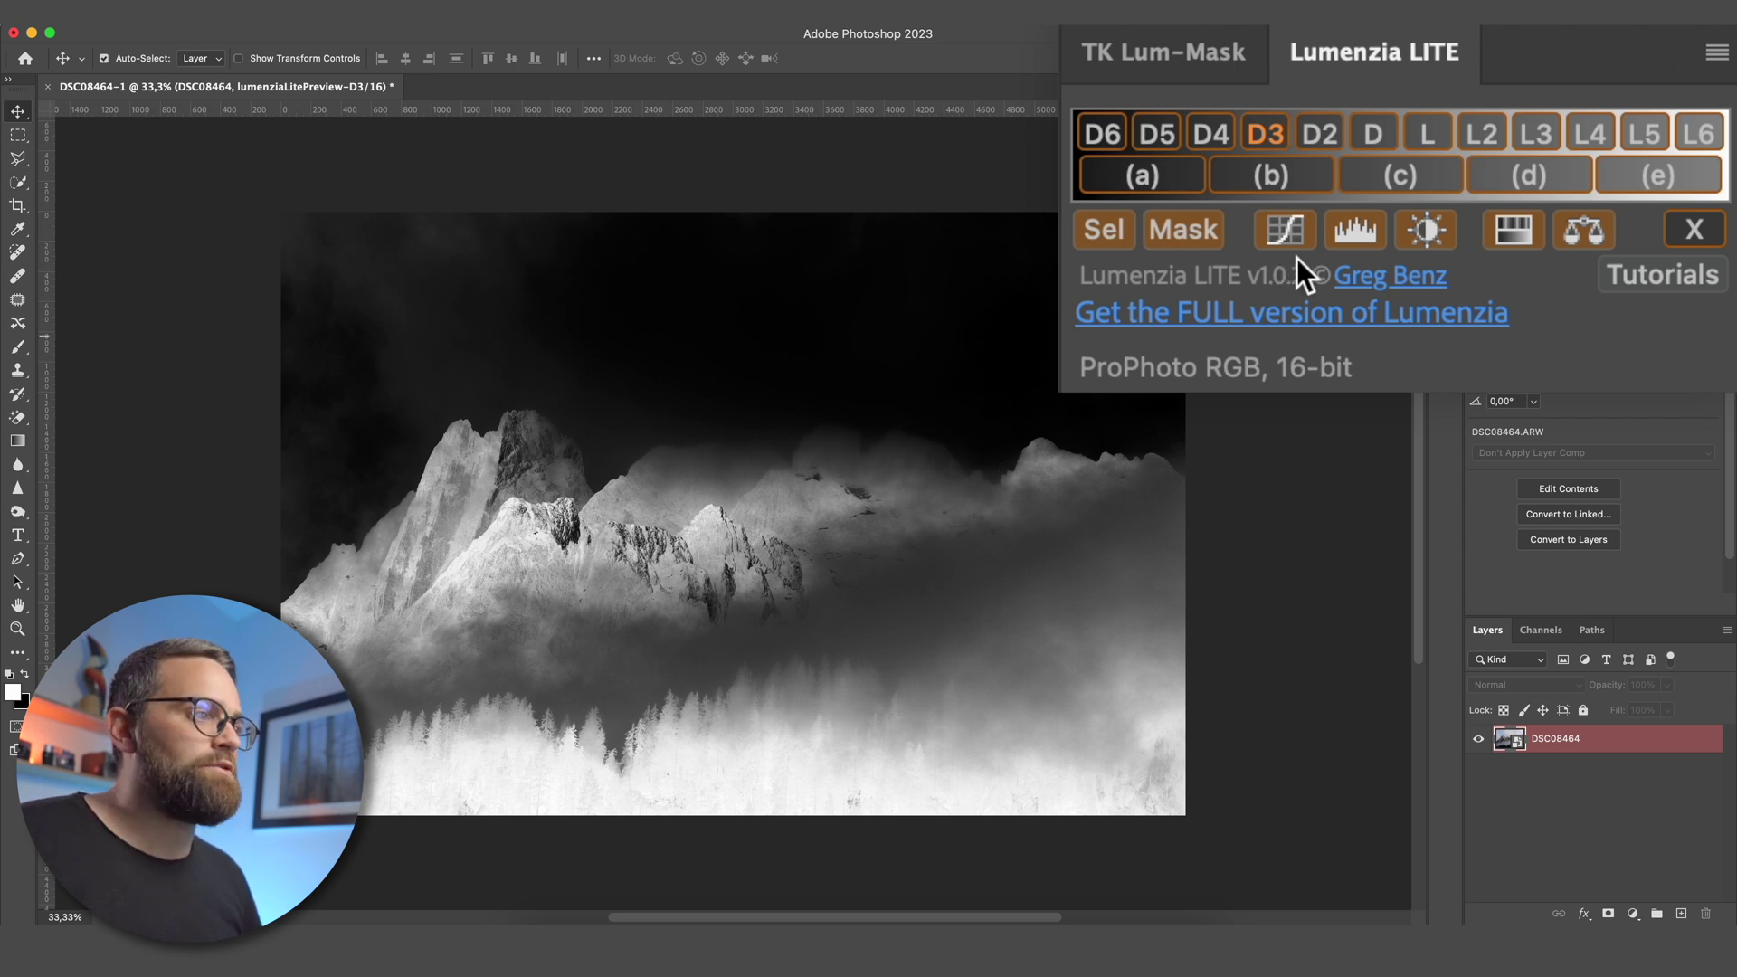
click(1281, 234)
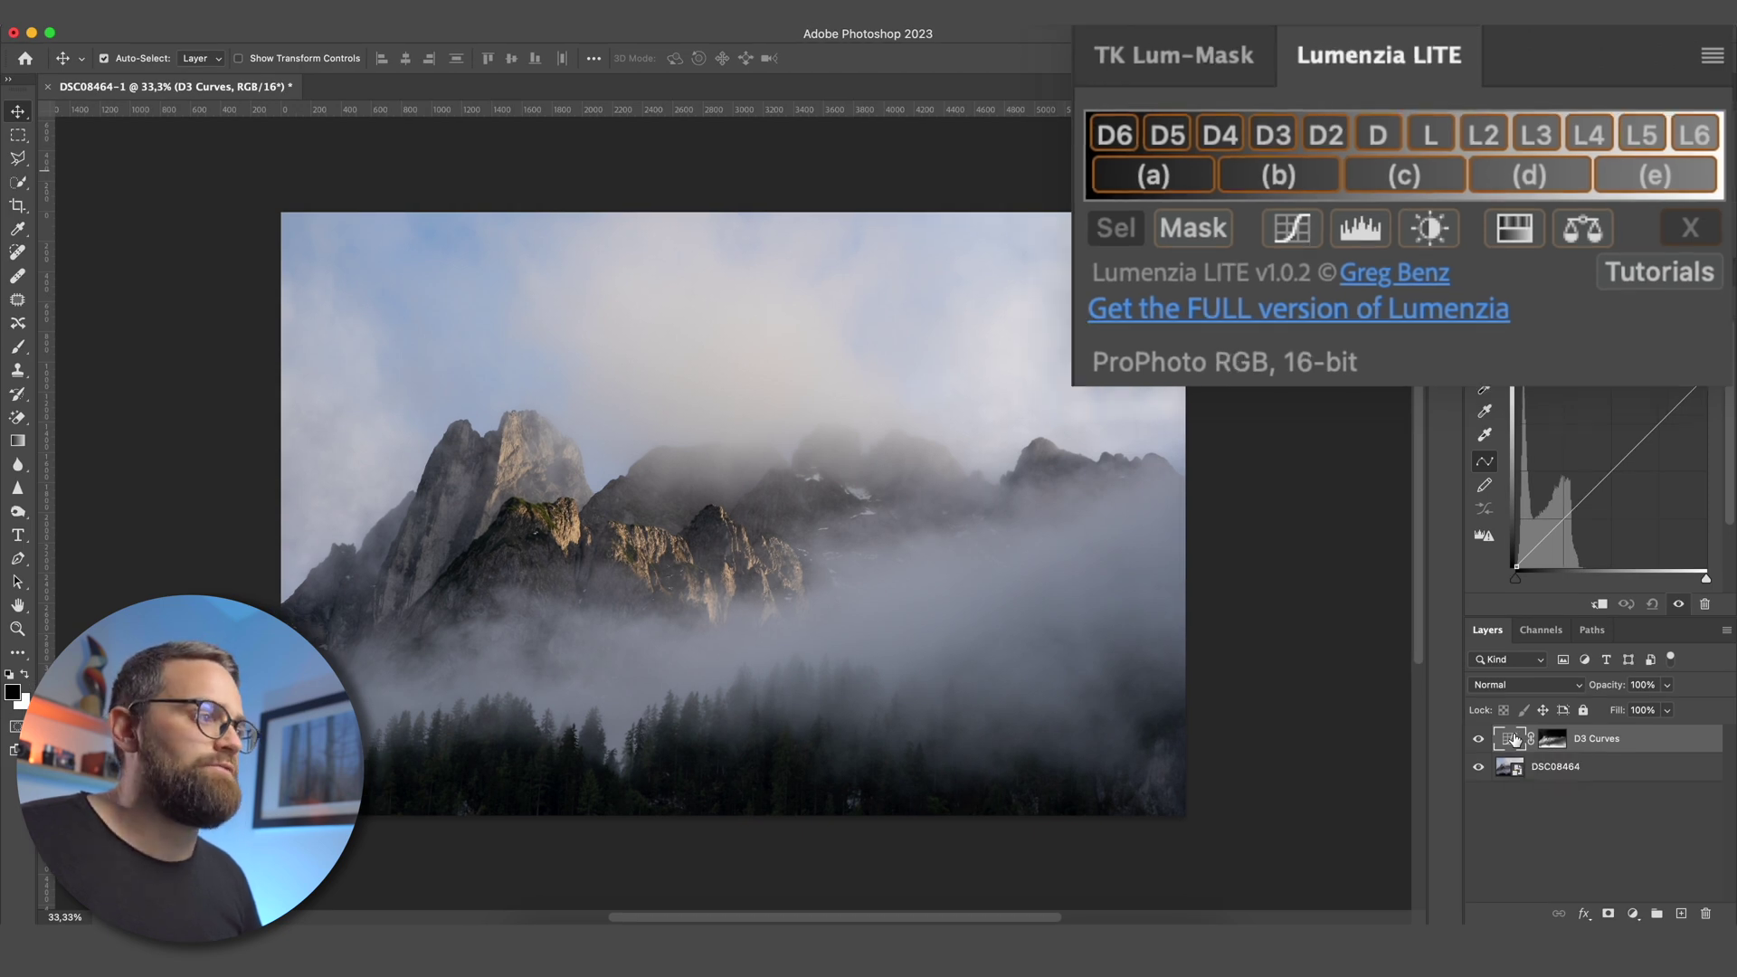
Raise the curve midpoint to brighten the darks and pull a lower point down to hold shadows
drag(1611, 474, 1602, 459)
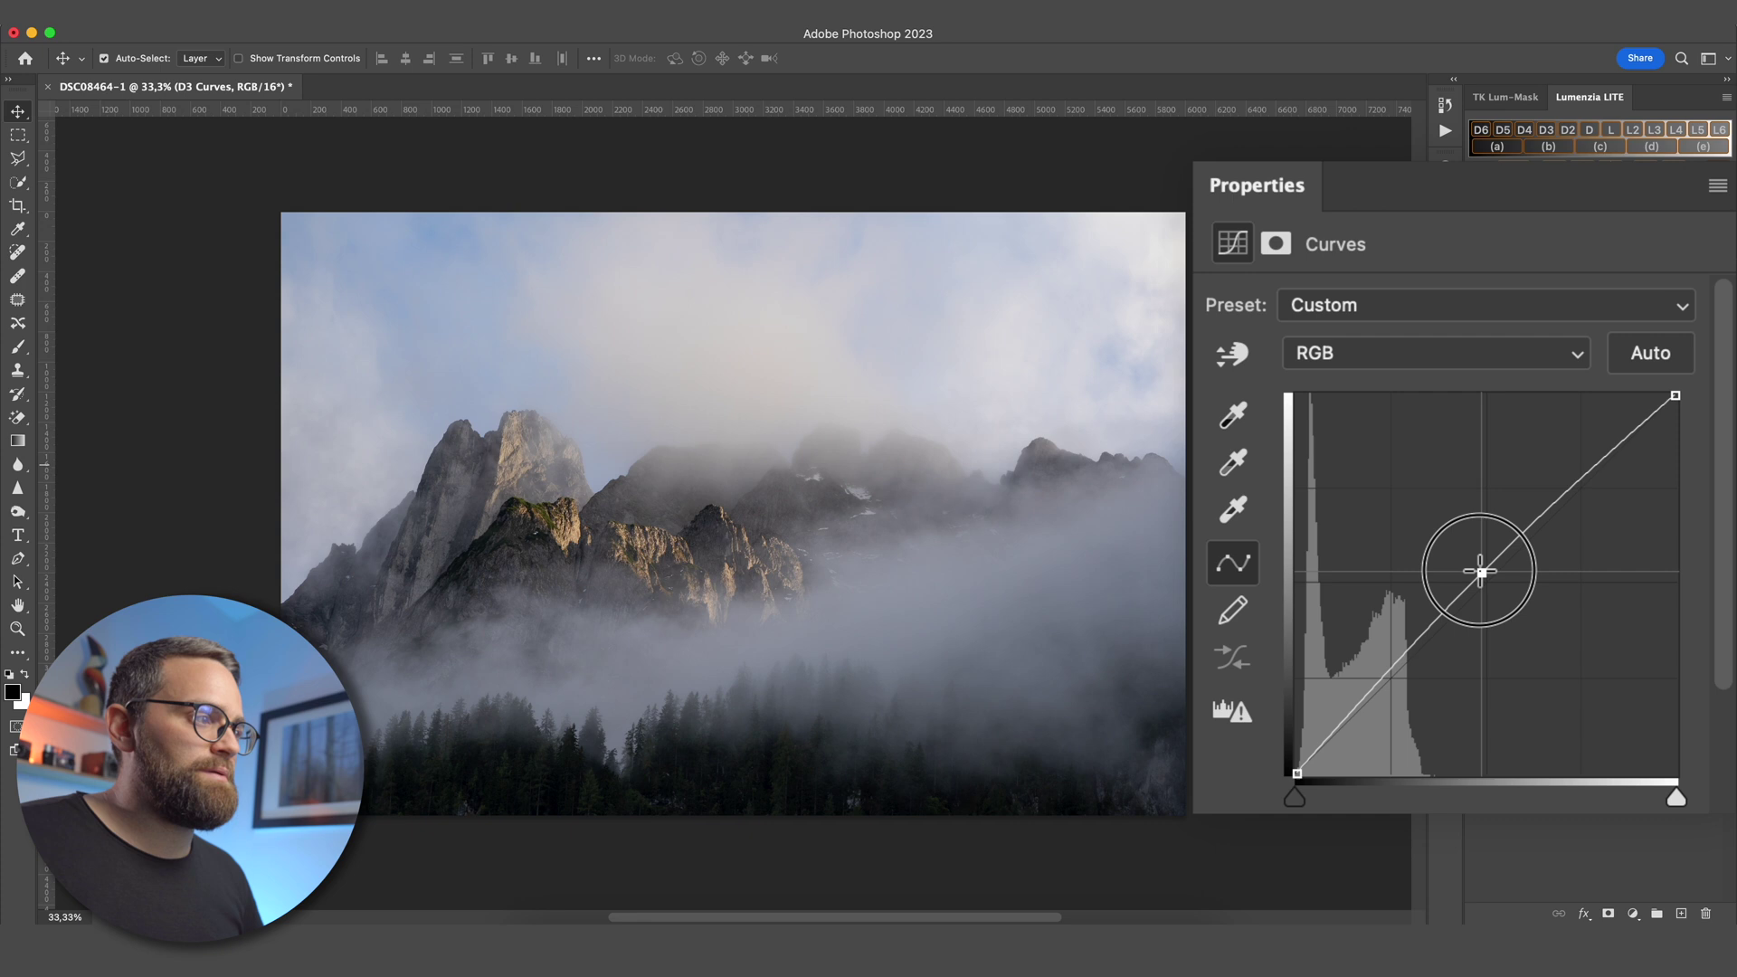
drag(1474, 556, 1474, 550)
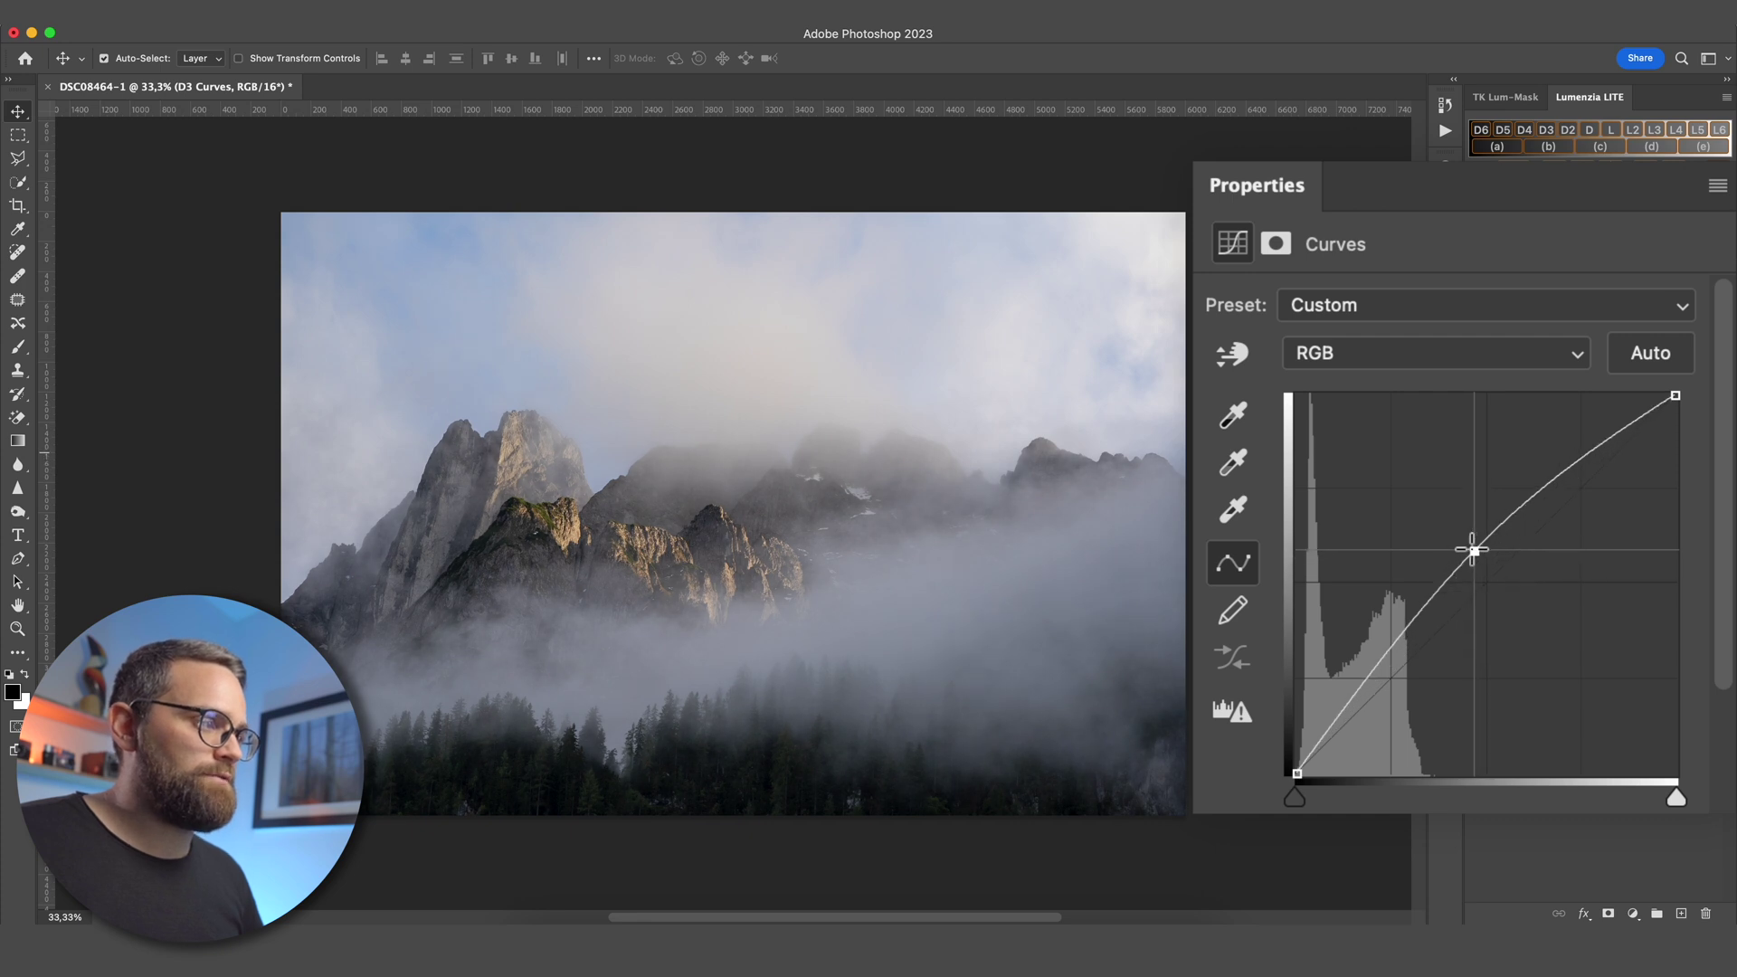
click(1377, 672)
drag(1377, 672, 1388, 681)
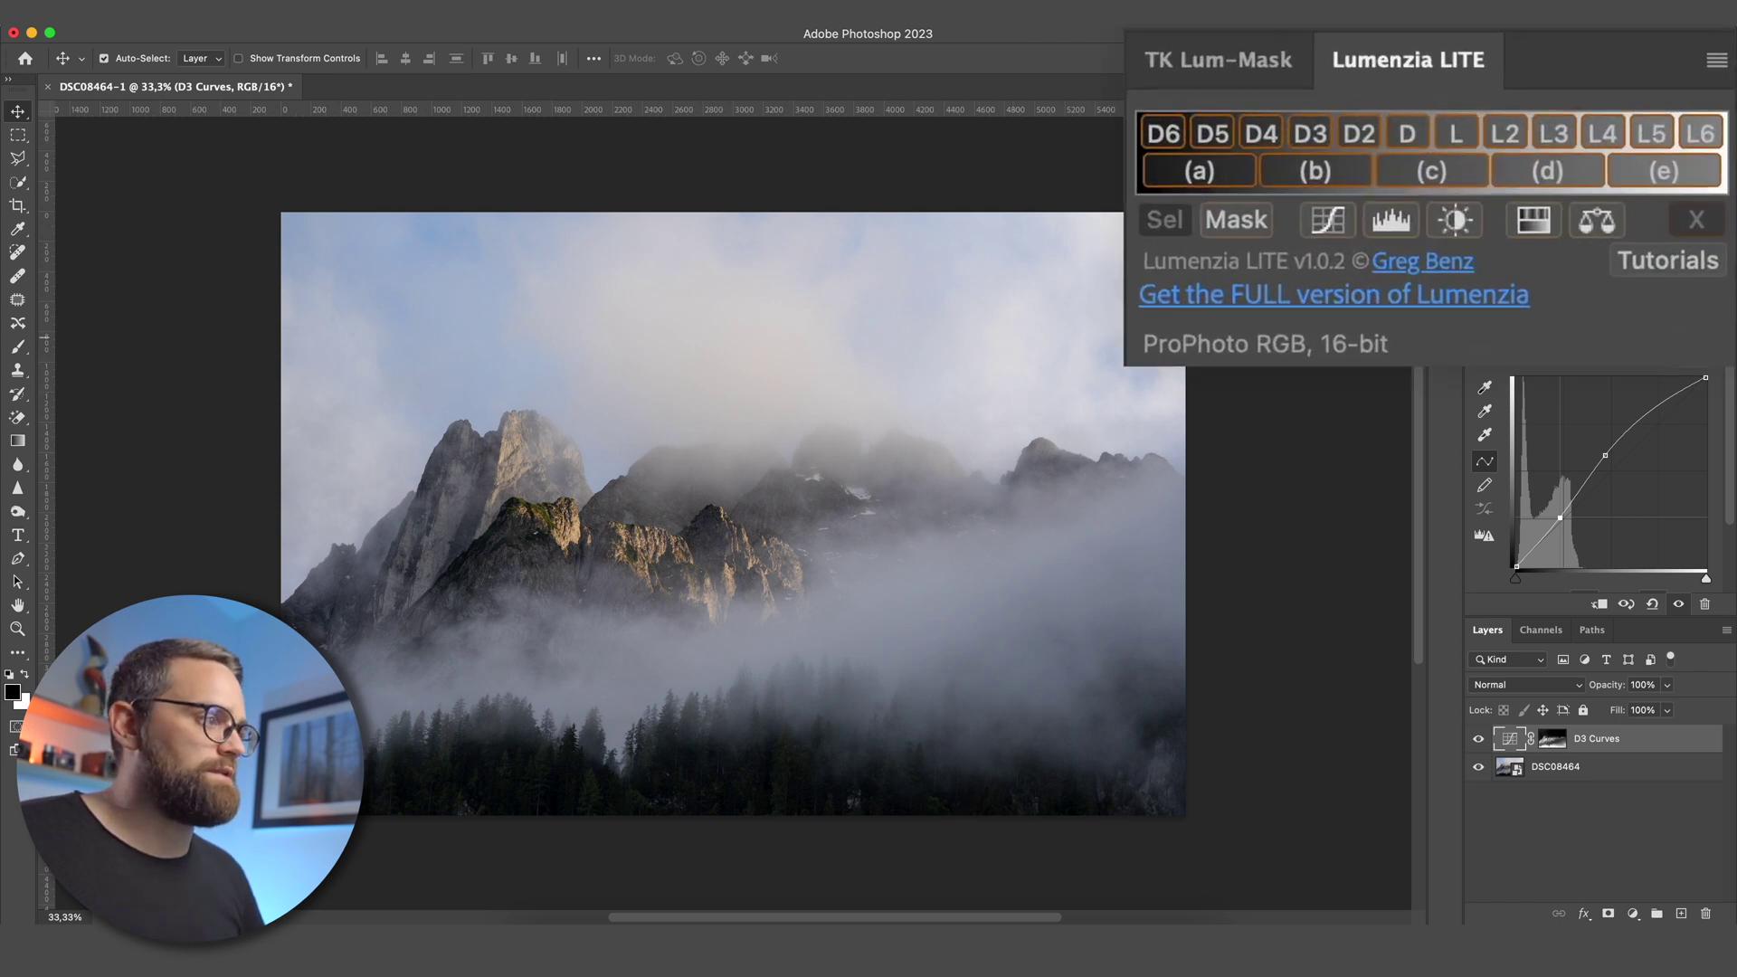
Preview the L1, L2 and L3 lights masks, then create an L3-masked Levels layer
click(1429, 134)
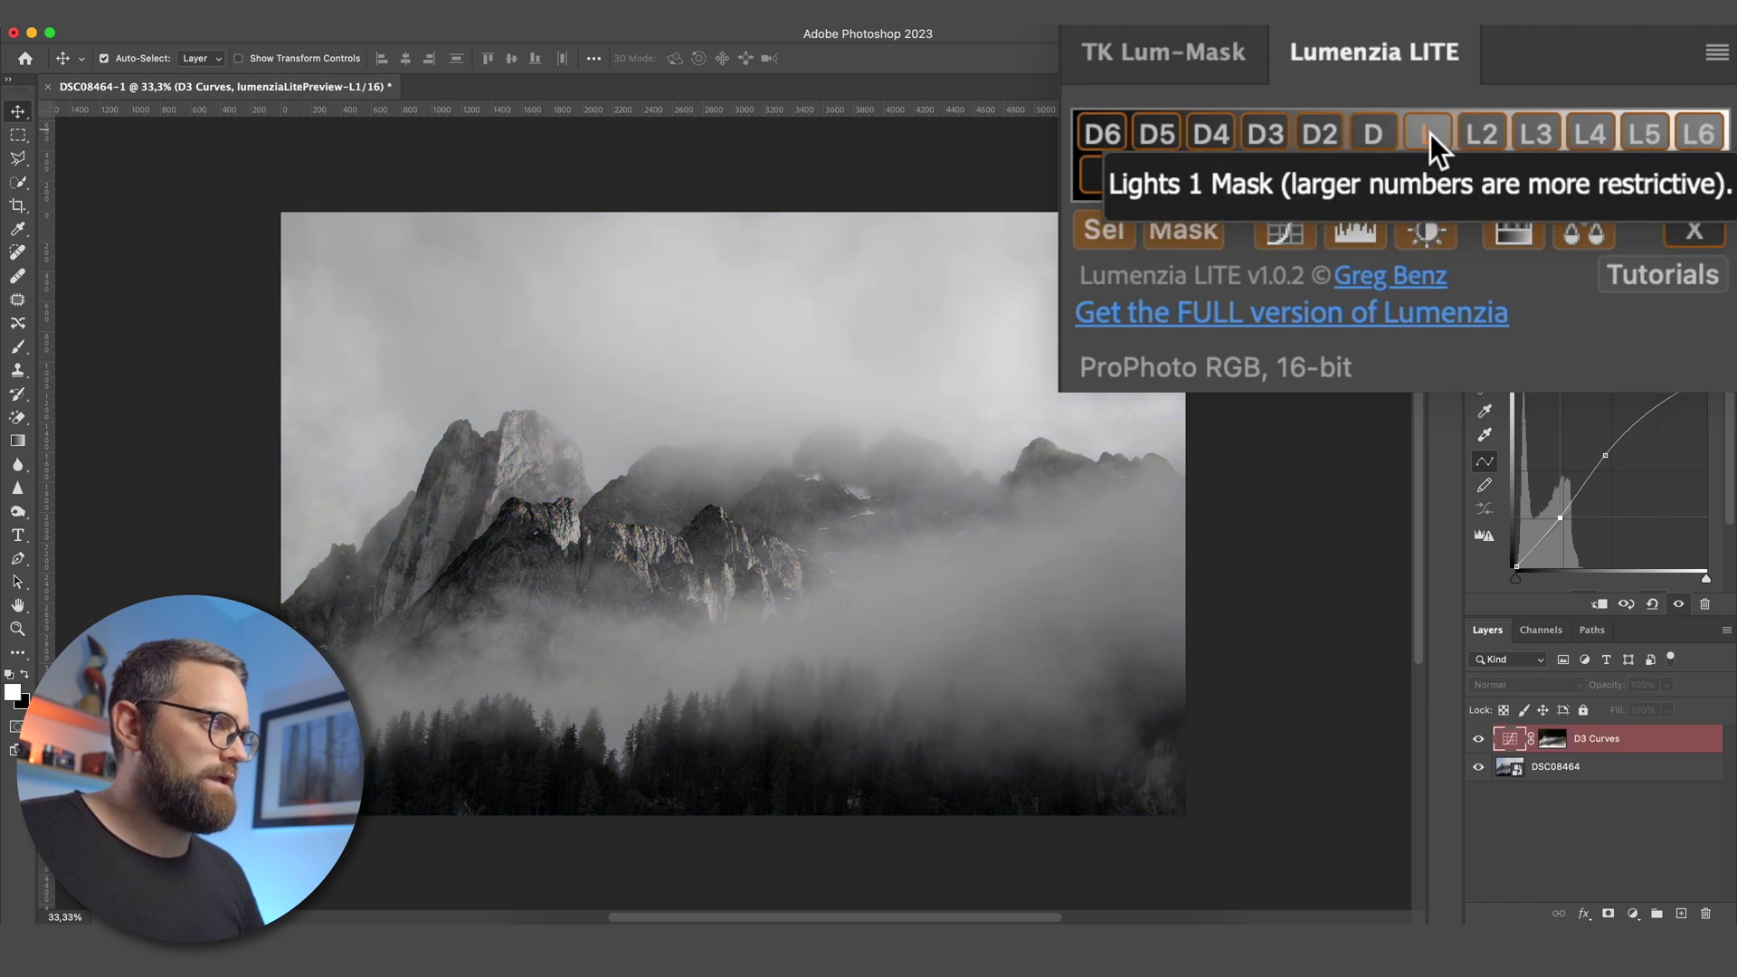
click(1480, 136)
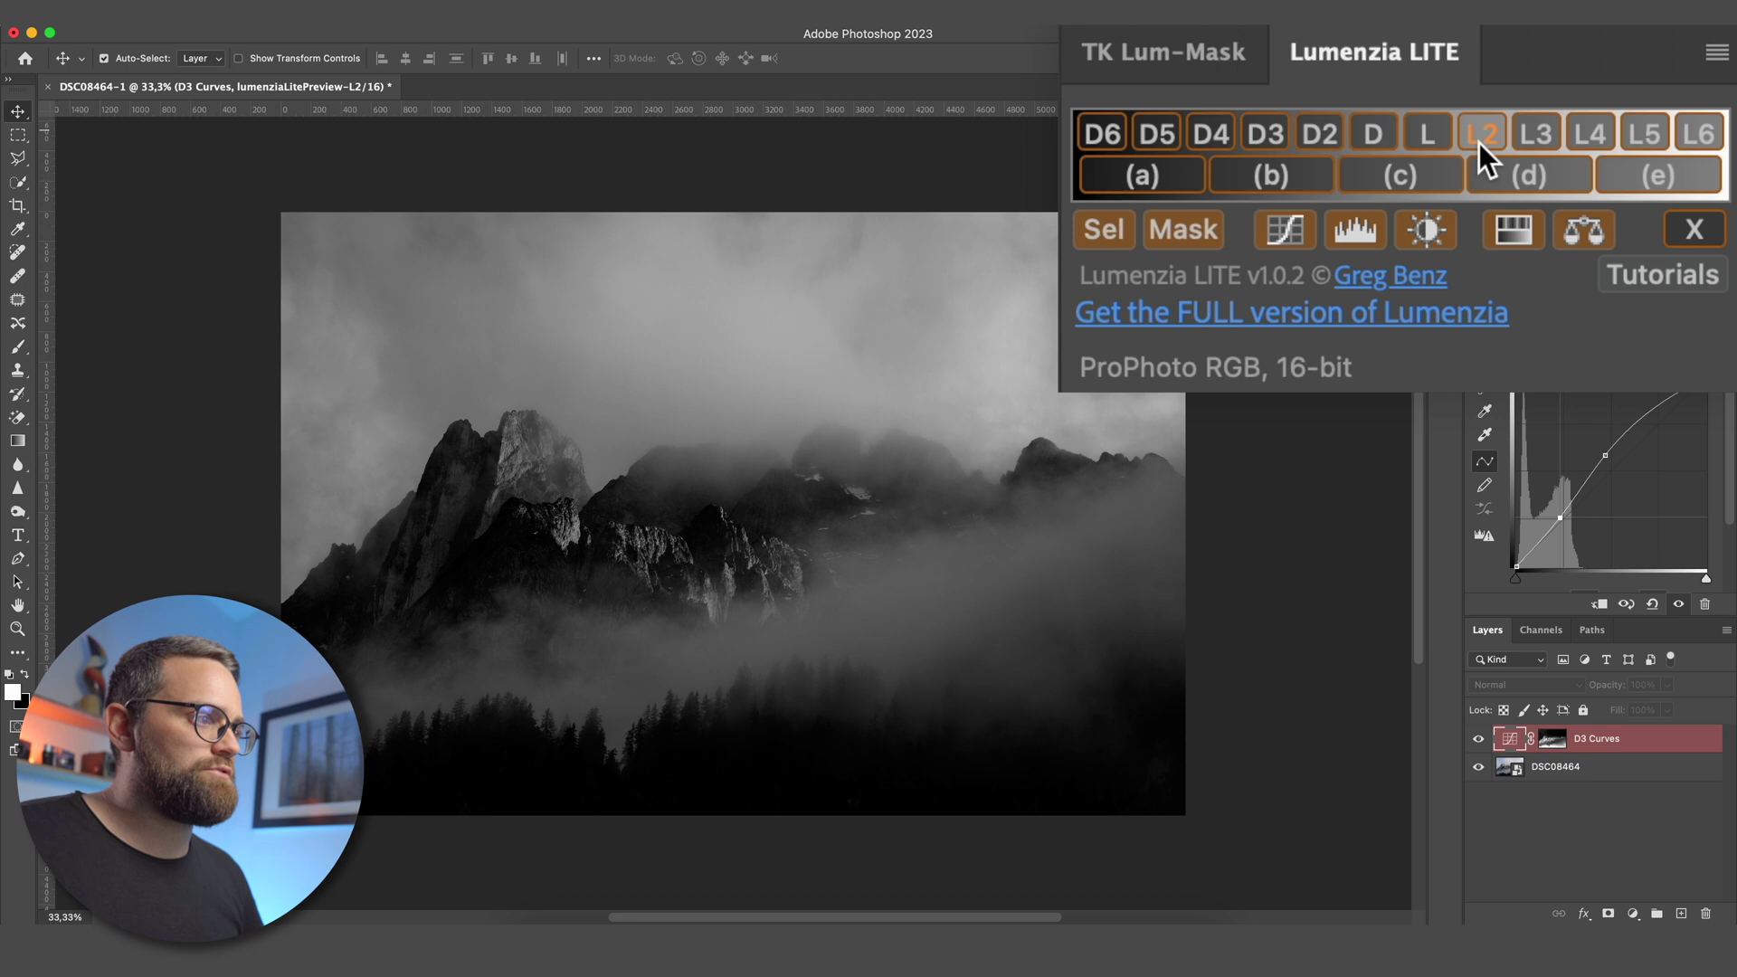
click(1516, 134)
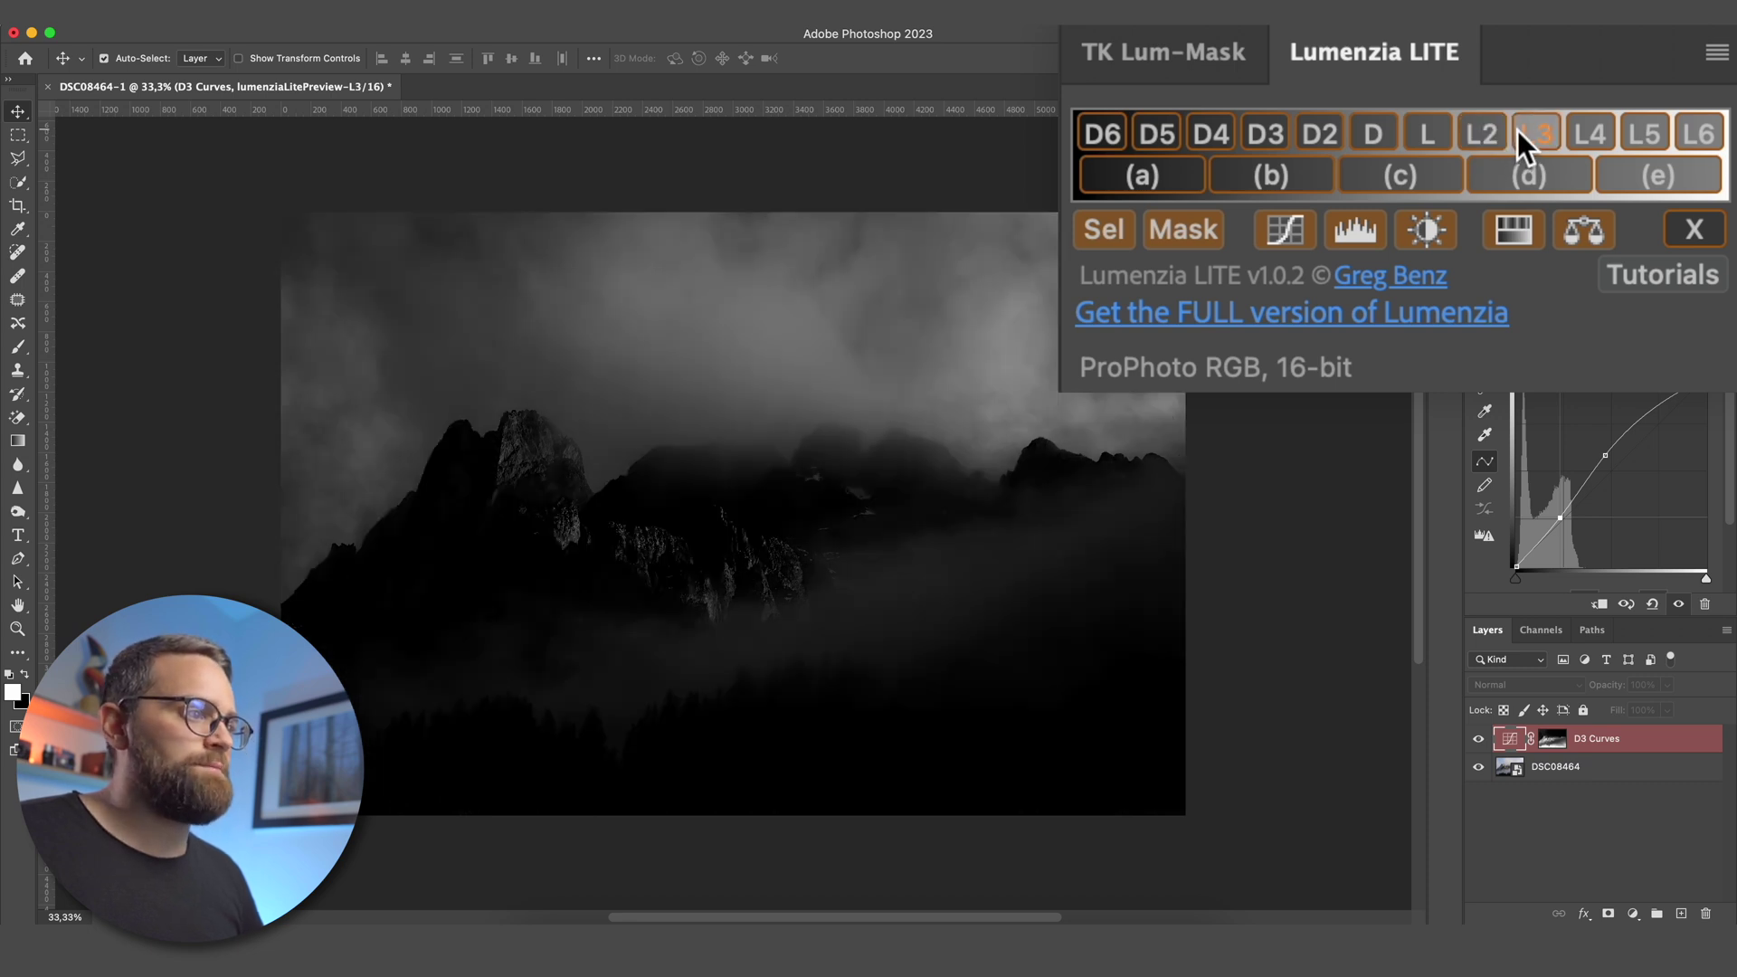
click(1349, 237)
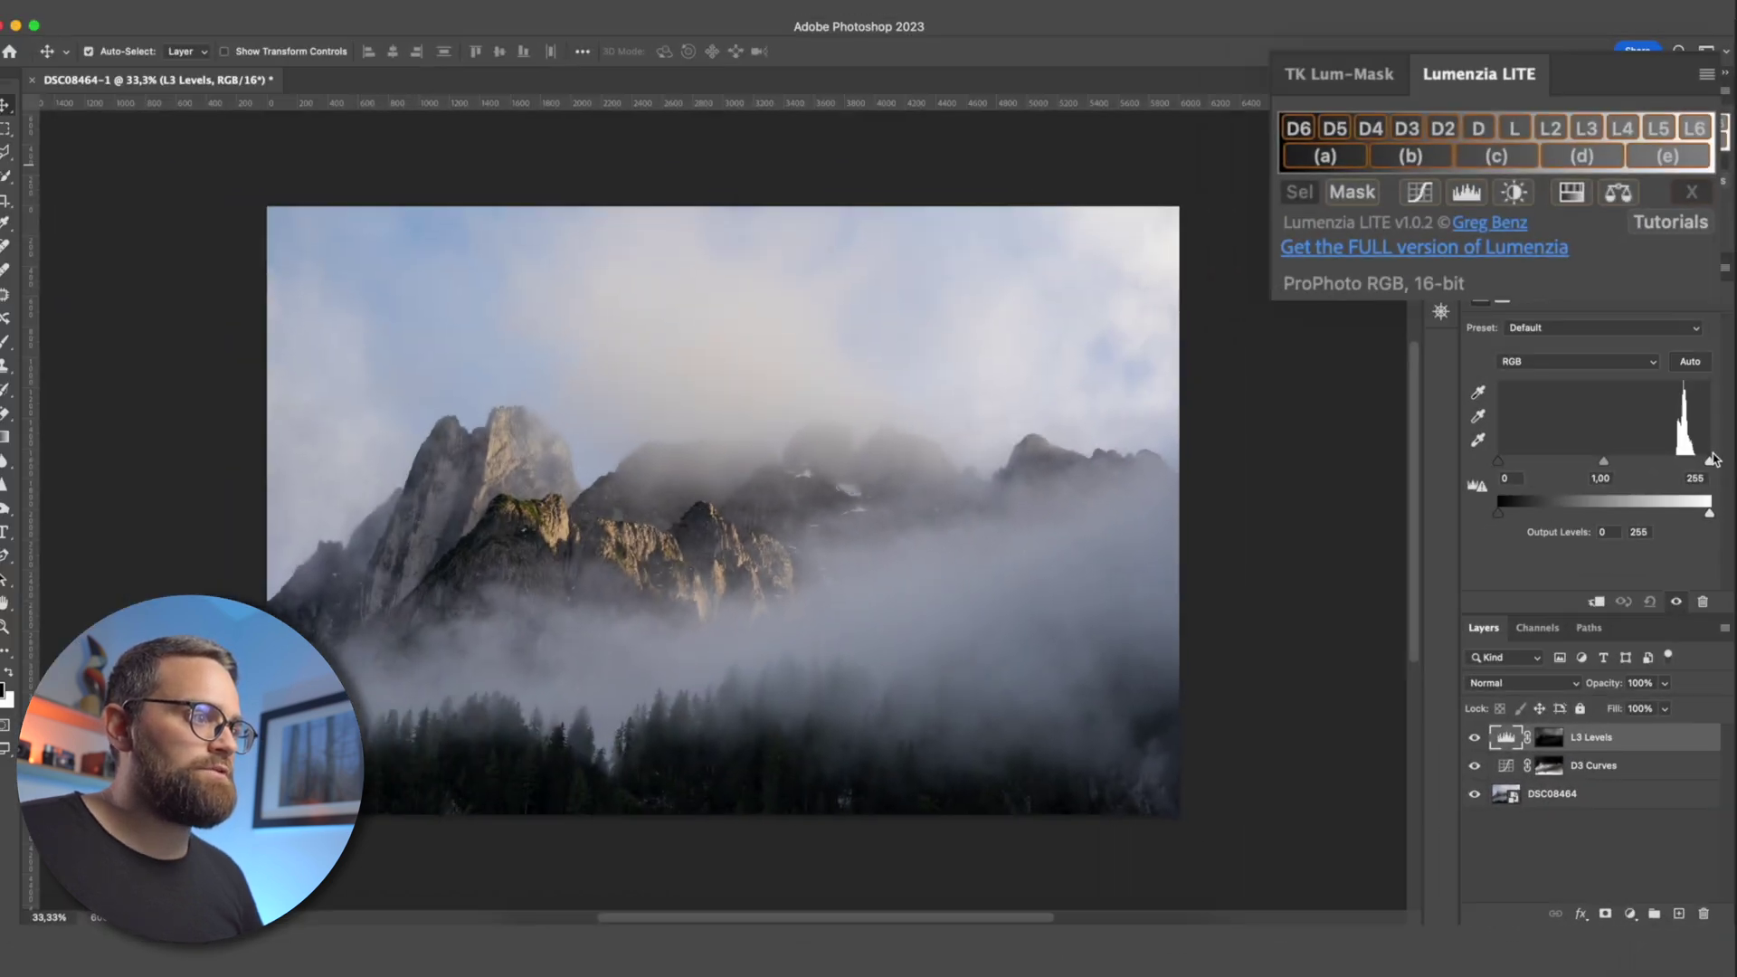
Set the Levels white input to 206 and midtones to 0,25, then toggle visibility to compare
drag(1712, 459, 1675, 461)
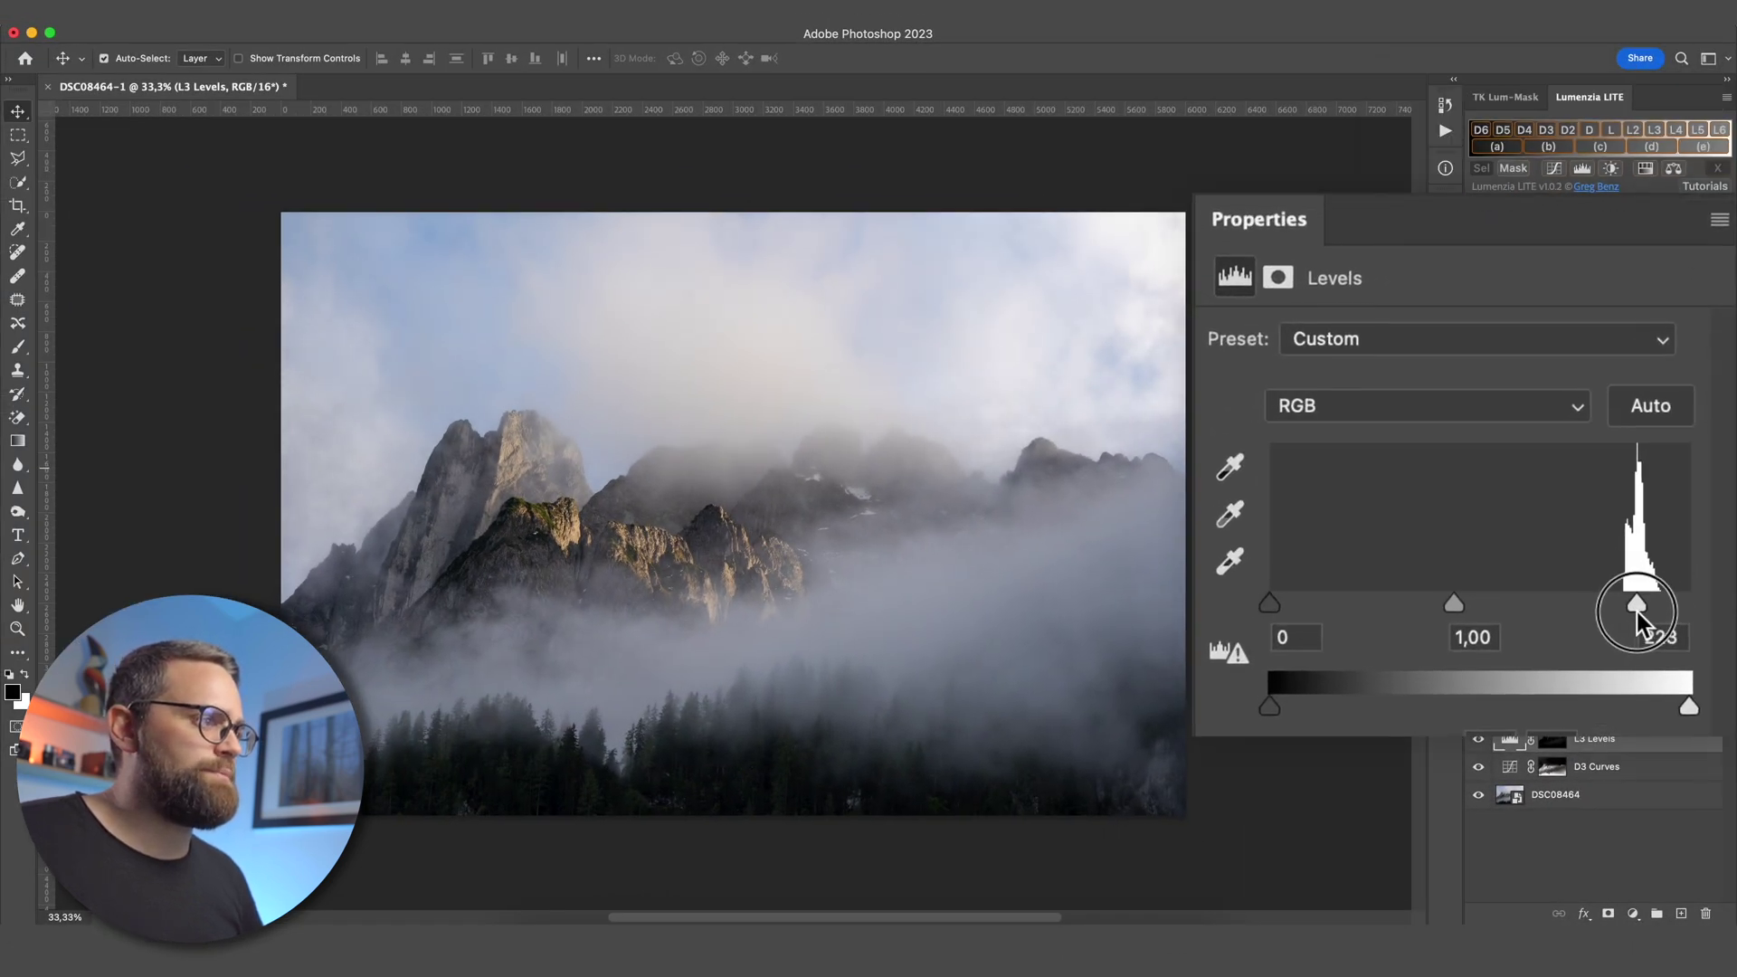
drag(1626, 612, 1609, 611)
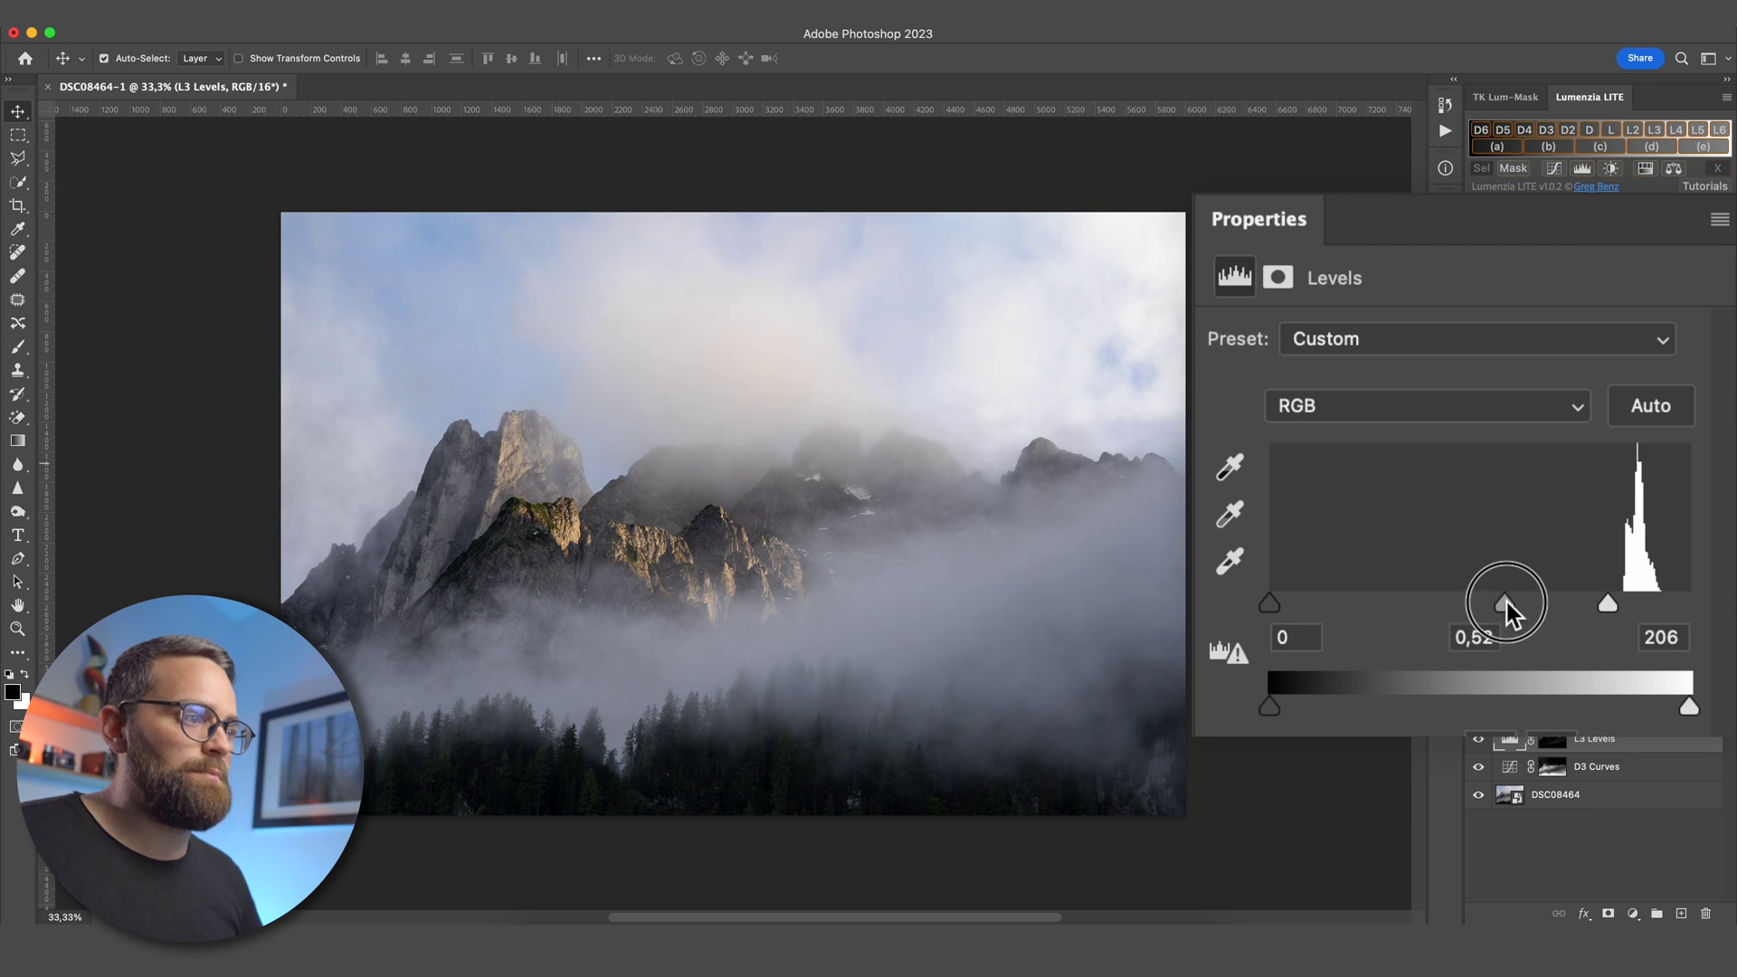
drag(1643, 465, 1642, 465)
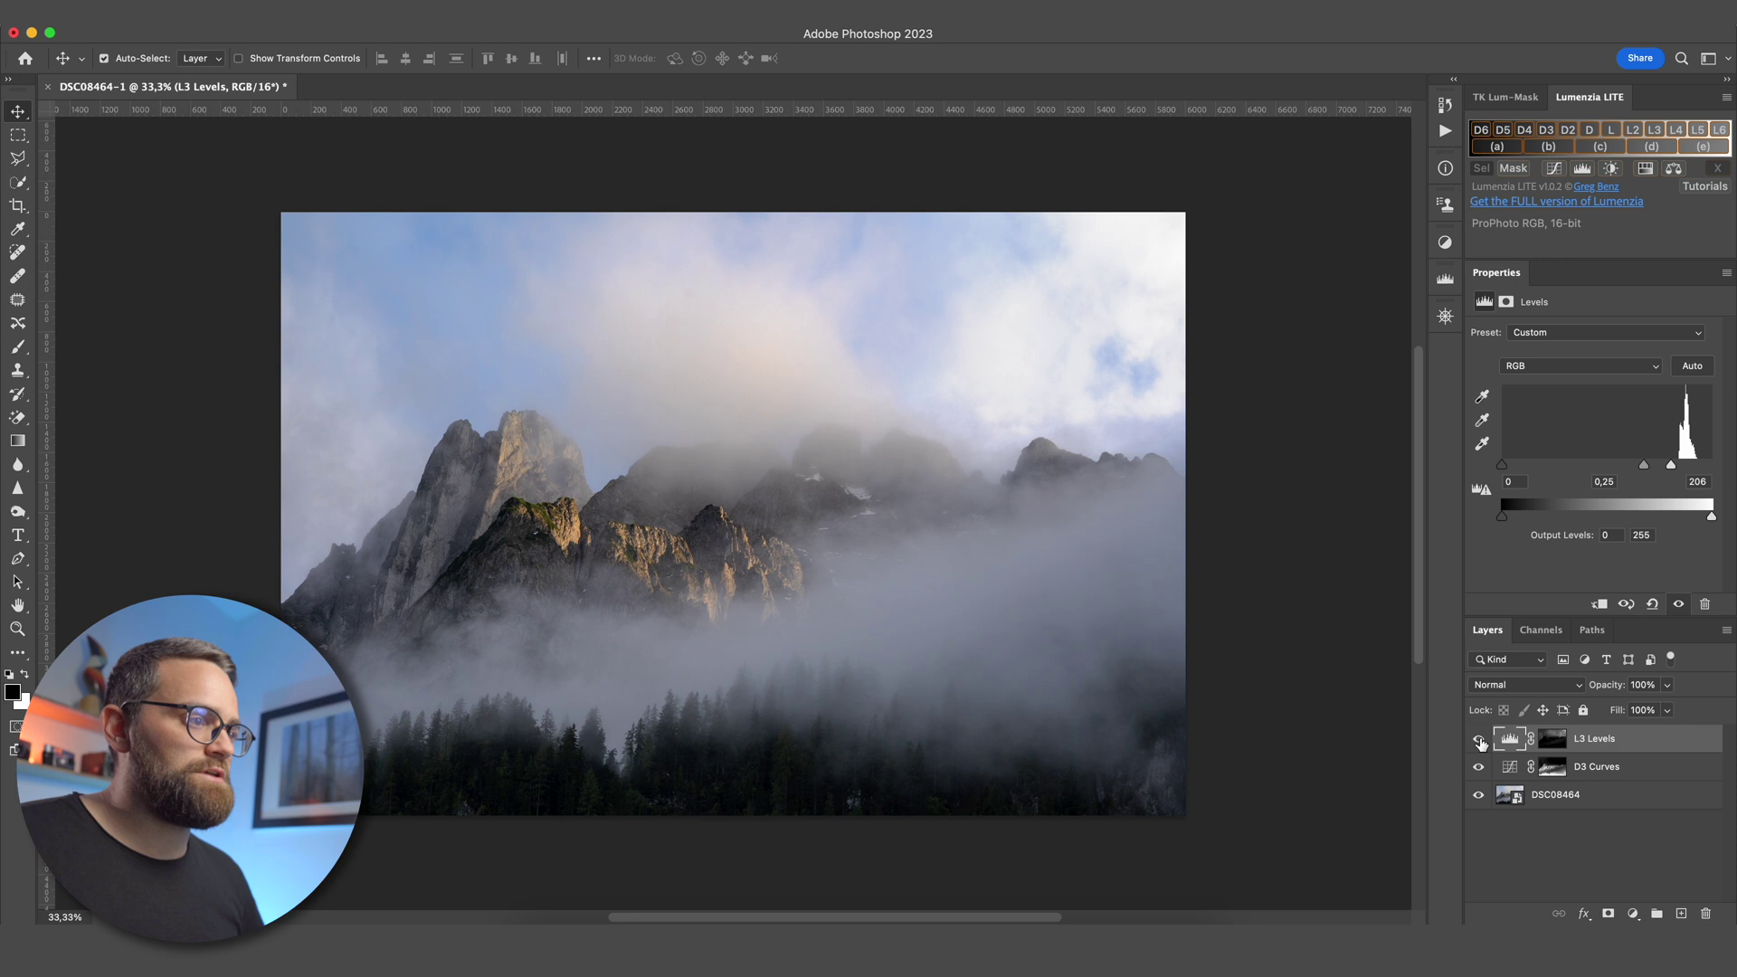
click(1479, 739)
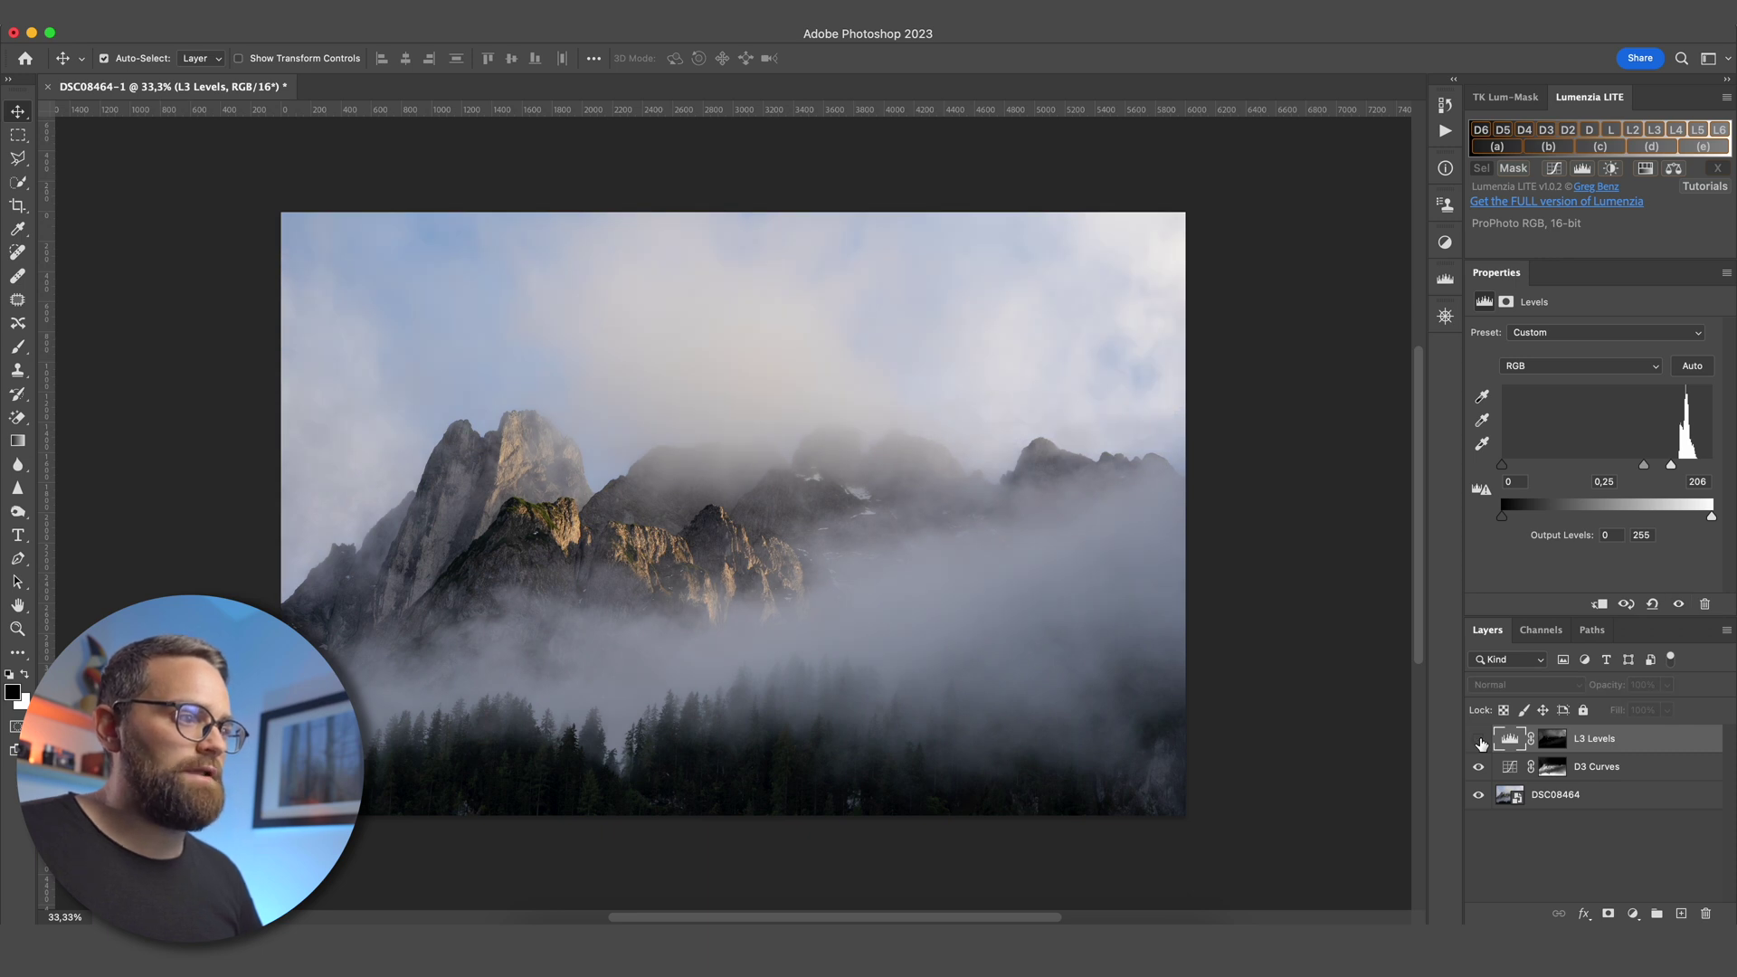
click(1479, 740)
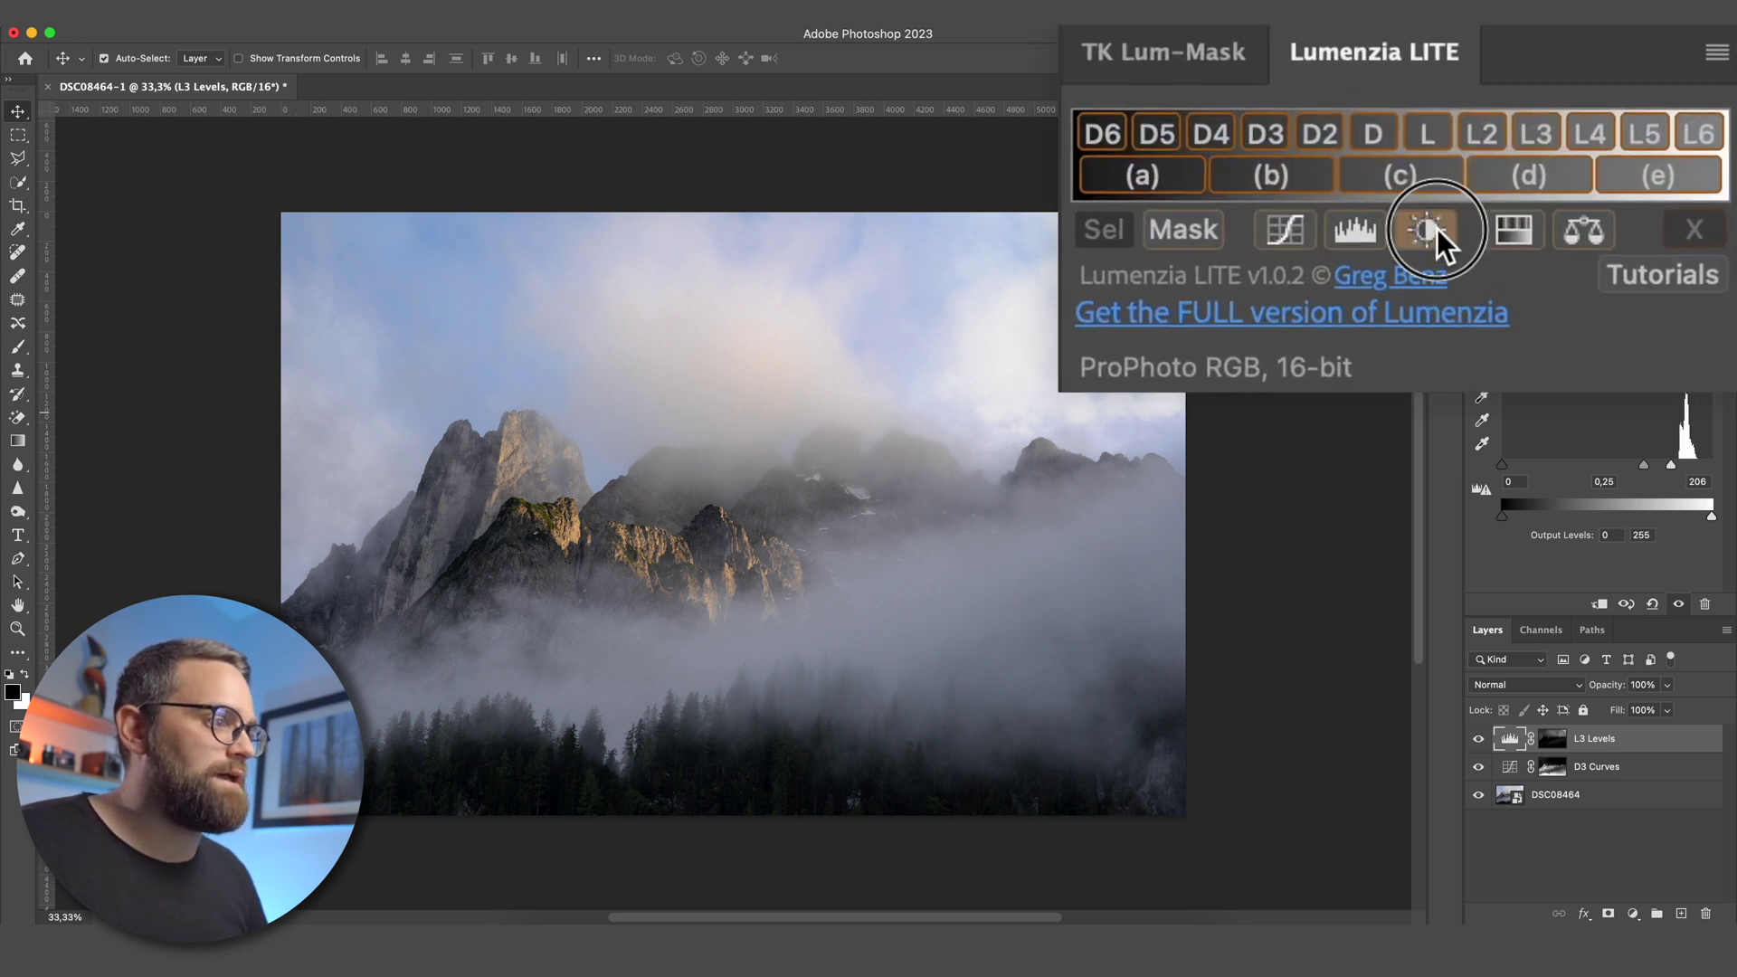
Add a Brightness/Contrast layer with Brightness 41 and Contrast 23
click(1429, 230)
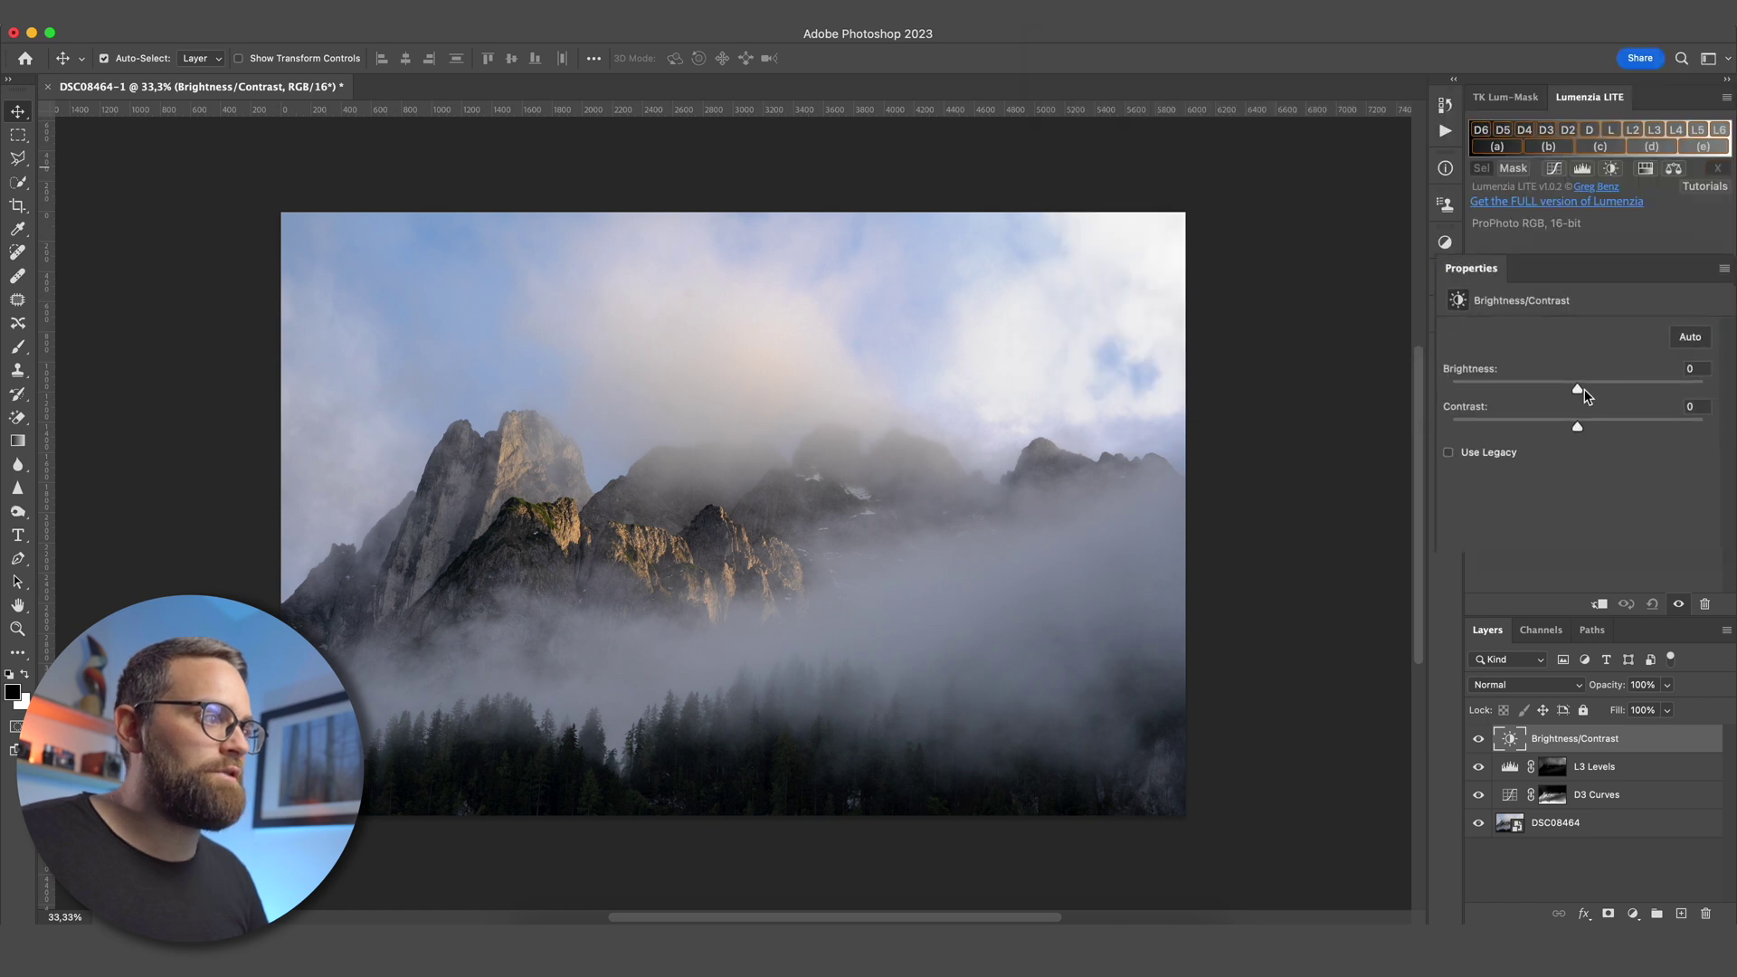
drag(1593, 380, 1625, 380)
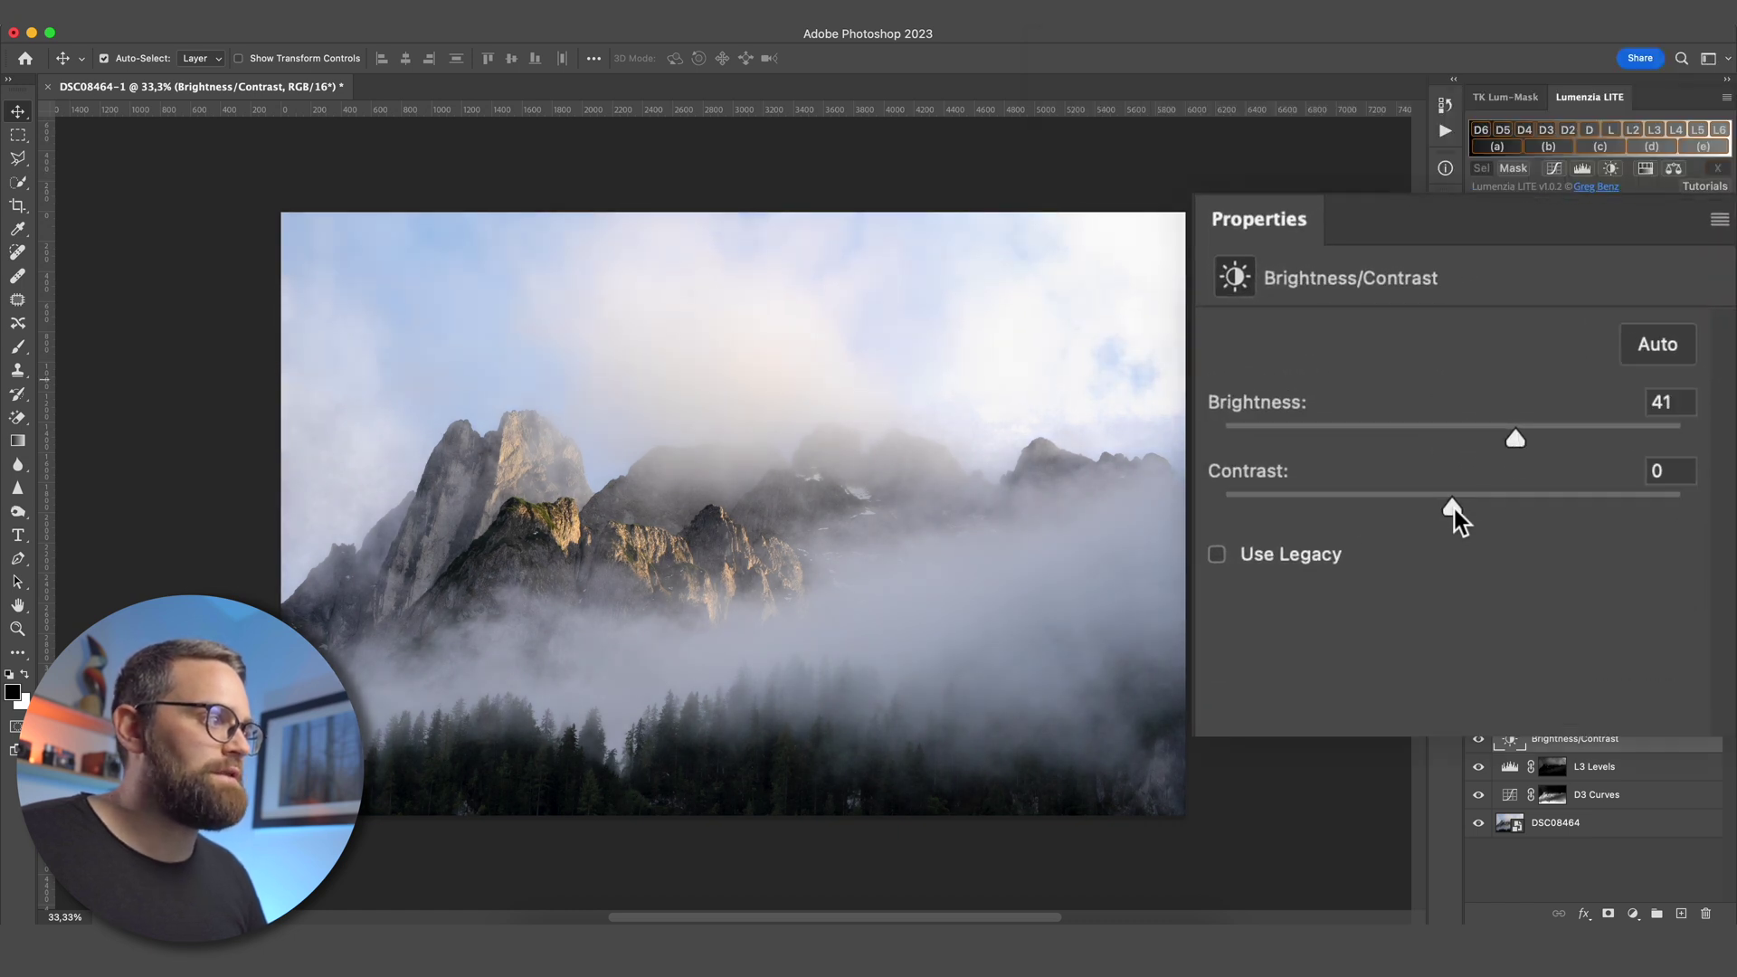
drag(1453, 508, 1620, 416)
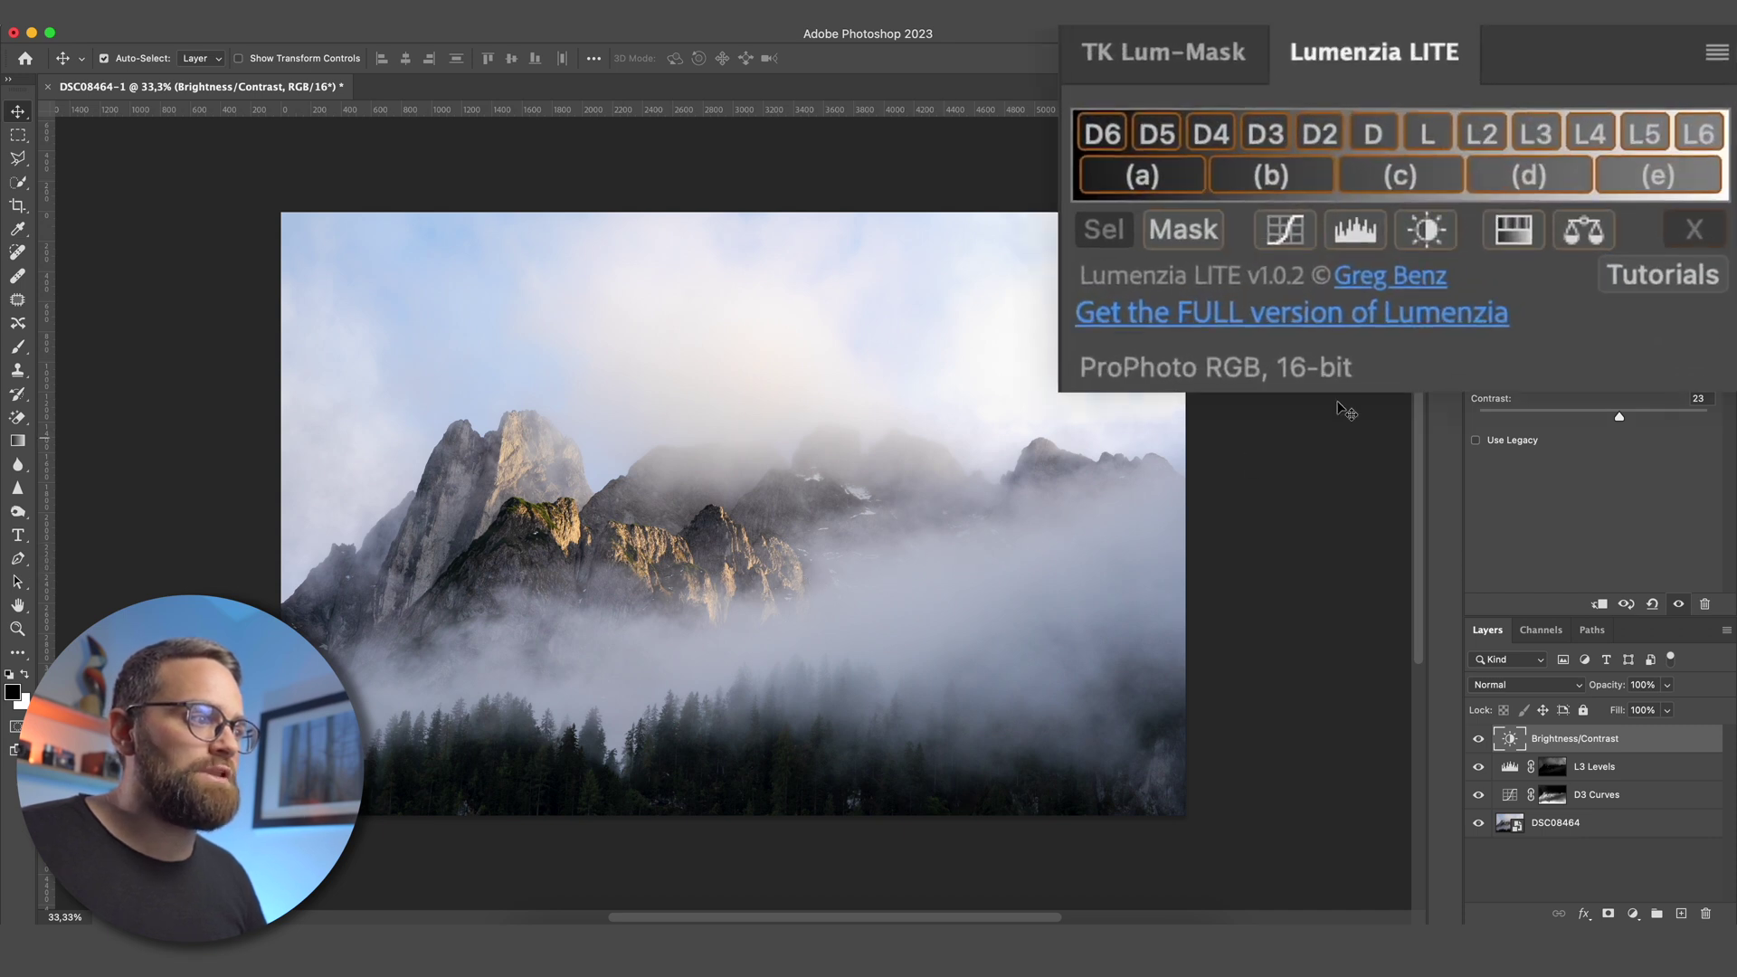
Invert the Brightness/Contrast layer mask so it is solid black
click(1180, 231)
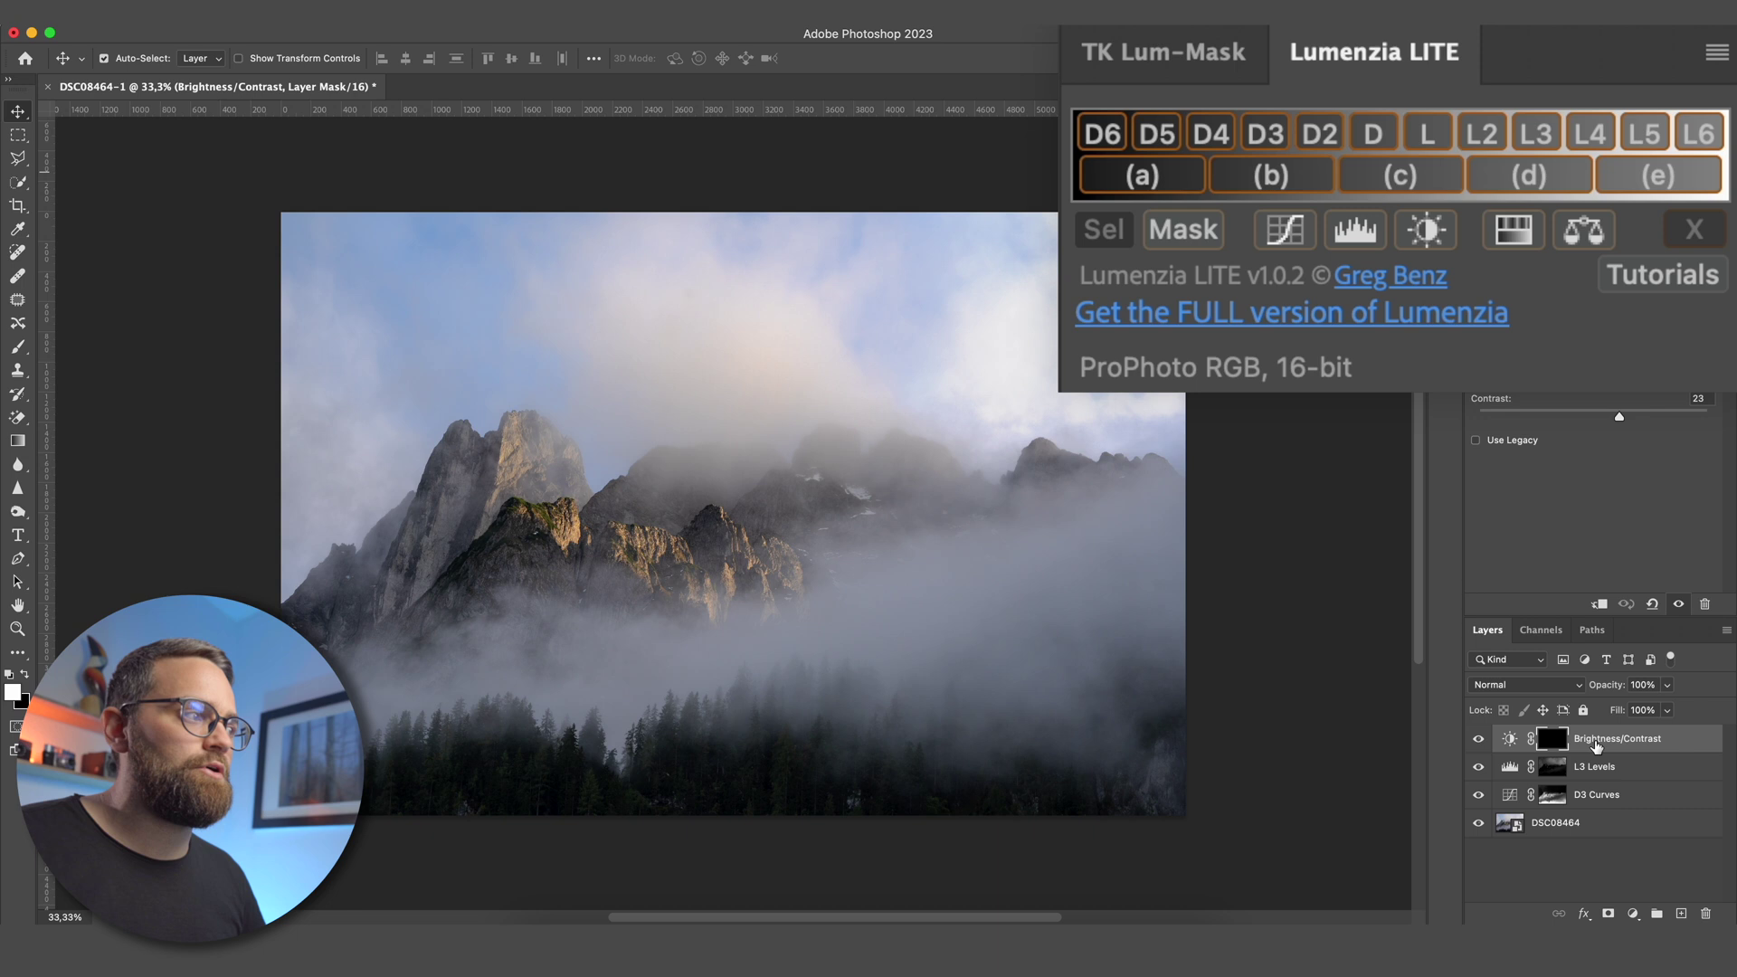
Compare the L, L2 and L3 lights masks, settle on L2, and load it as a selection
click(1435, 143)
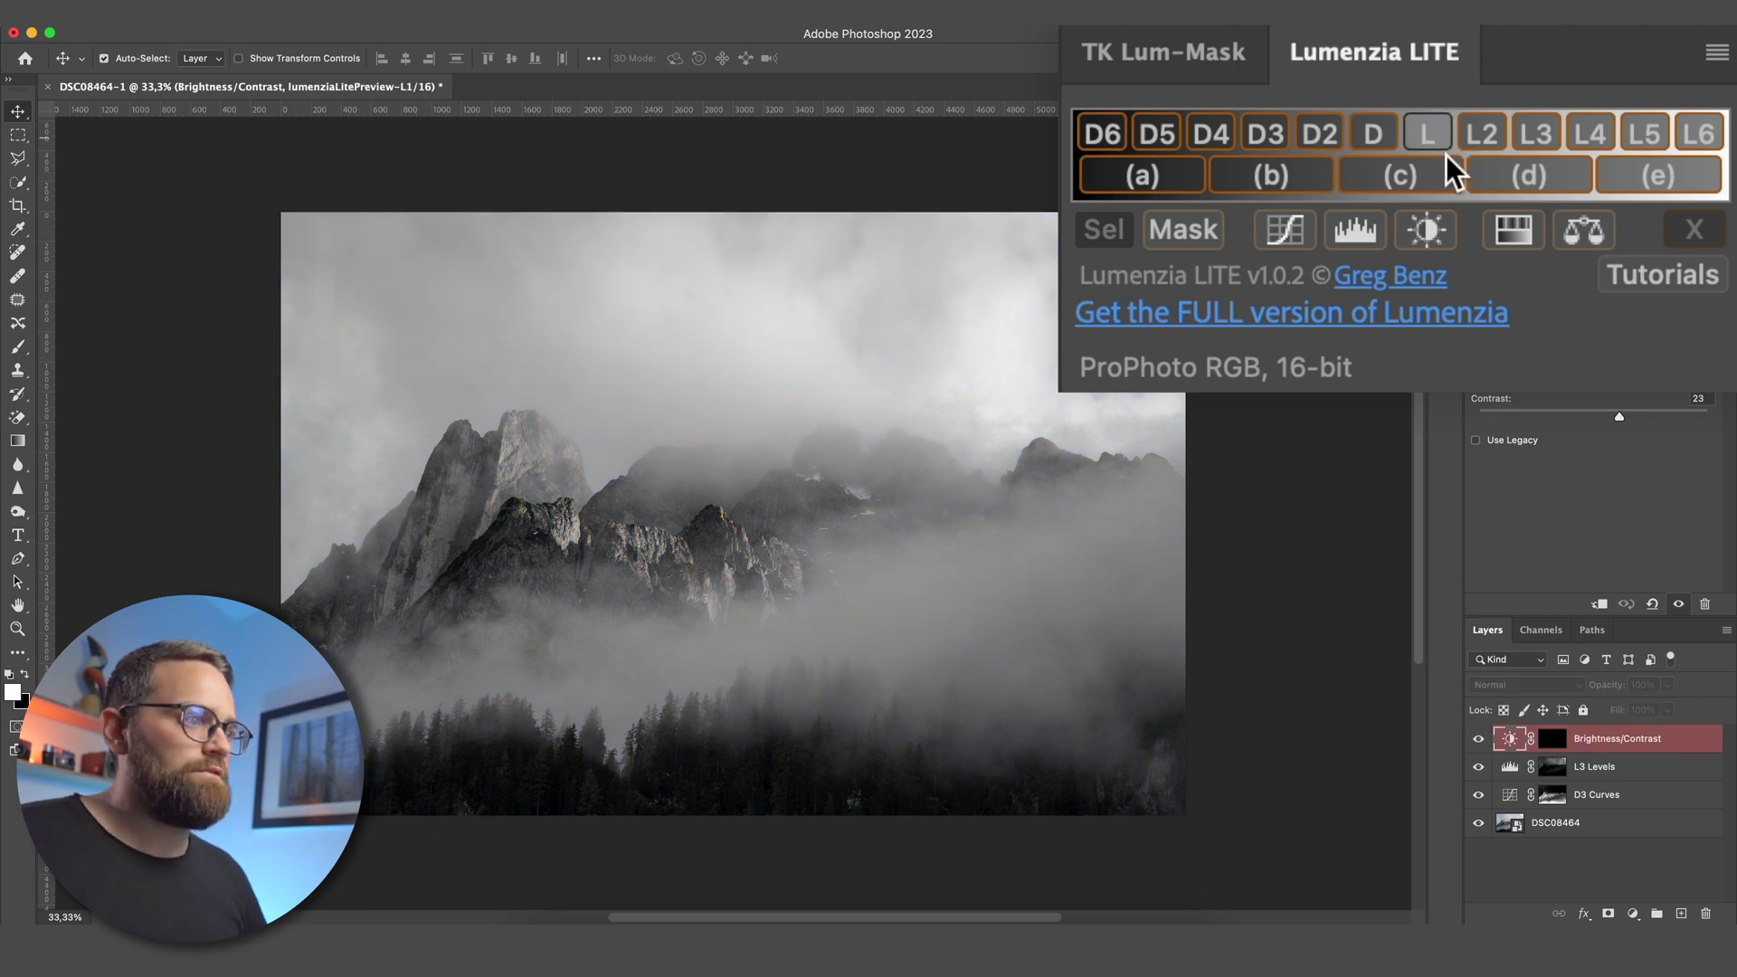
click(1490, 144)
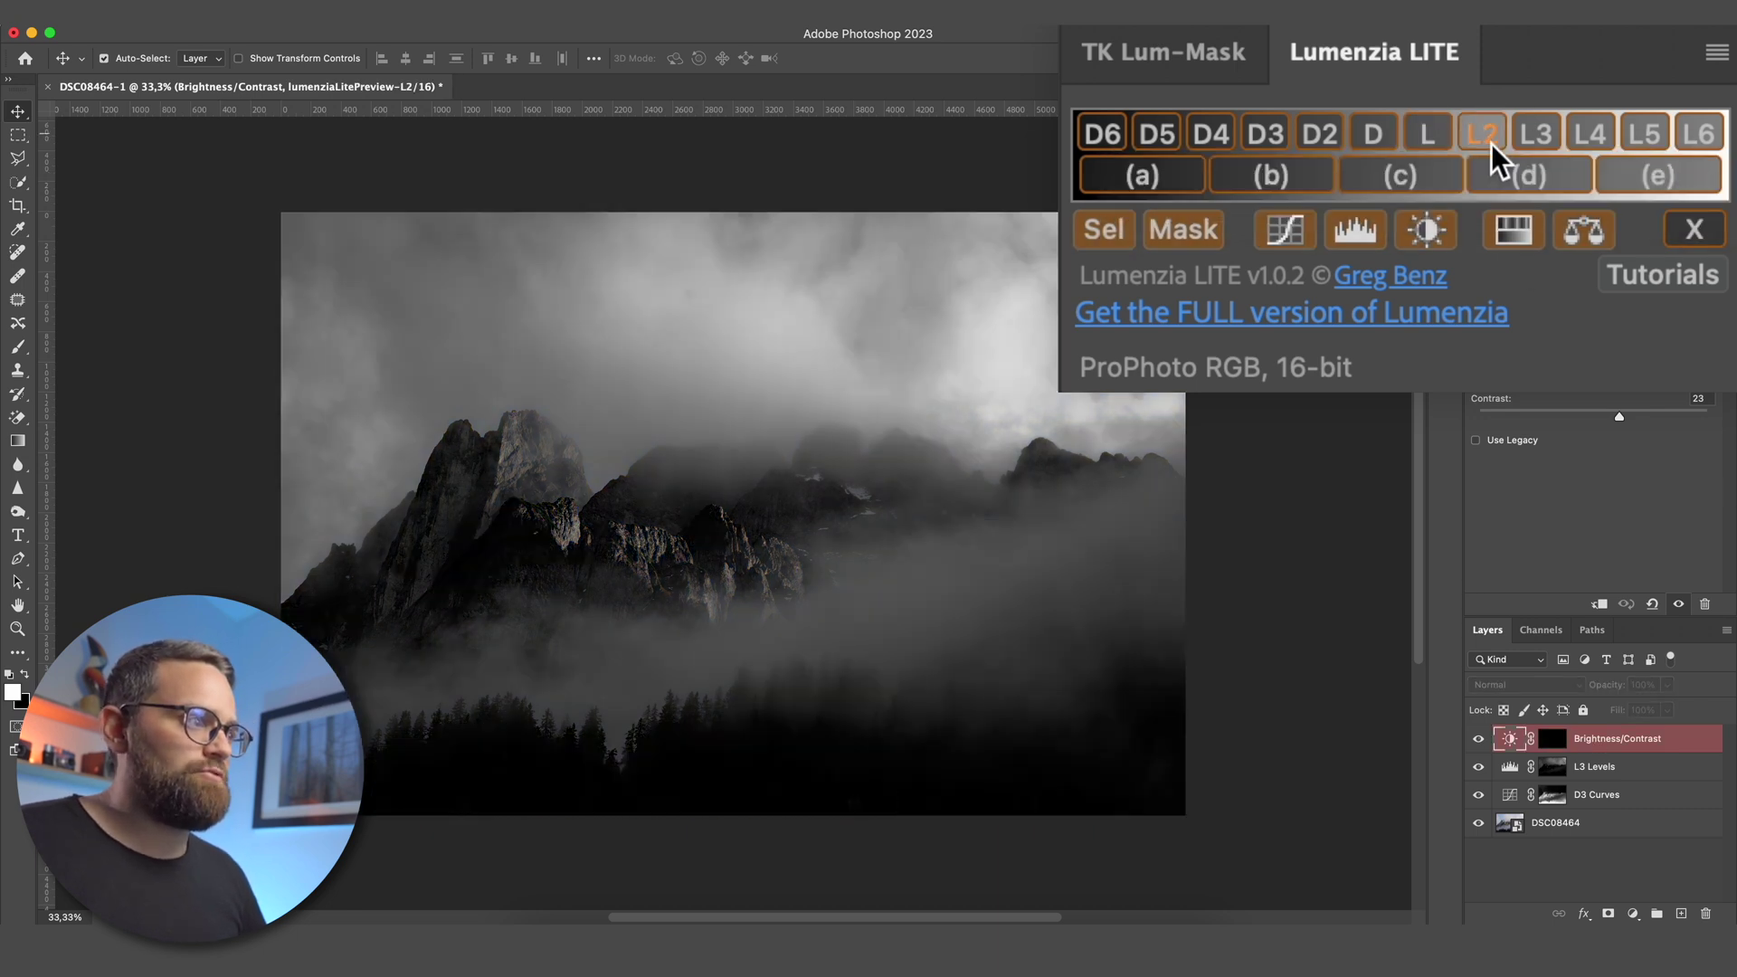
click(1531, 134)
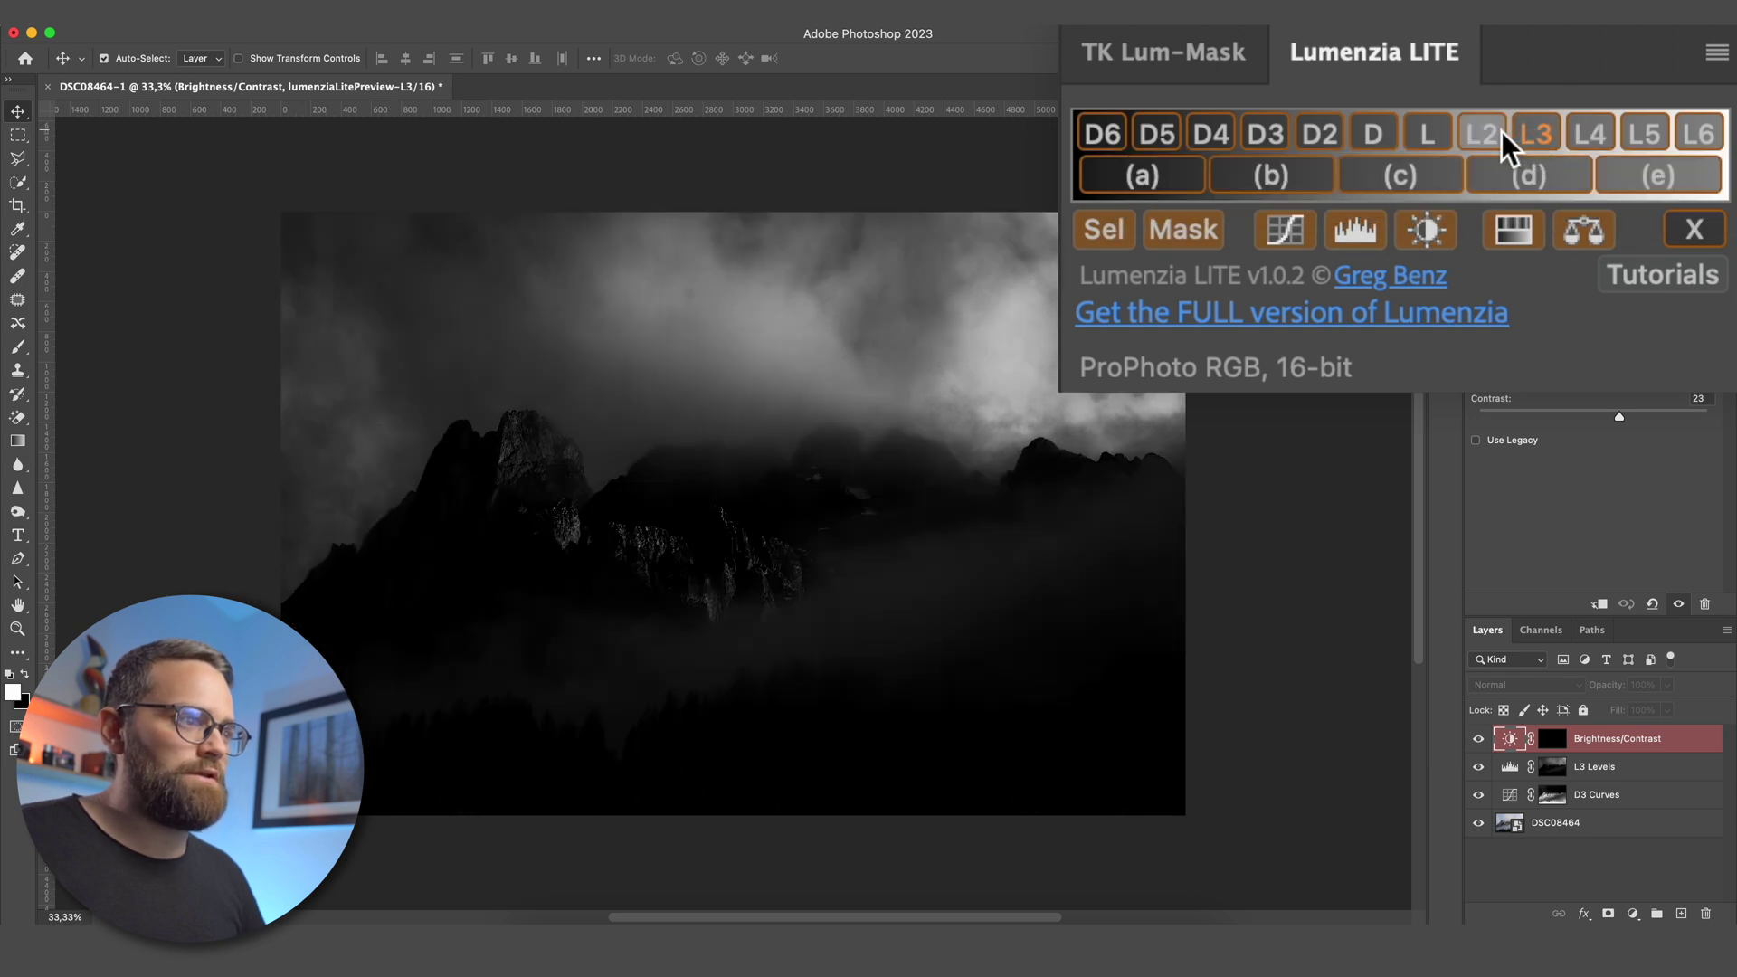
click(1484, 132)
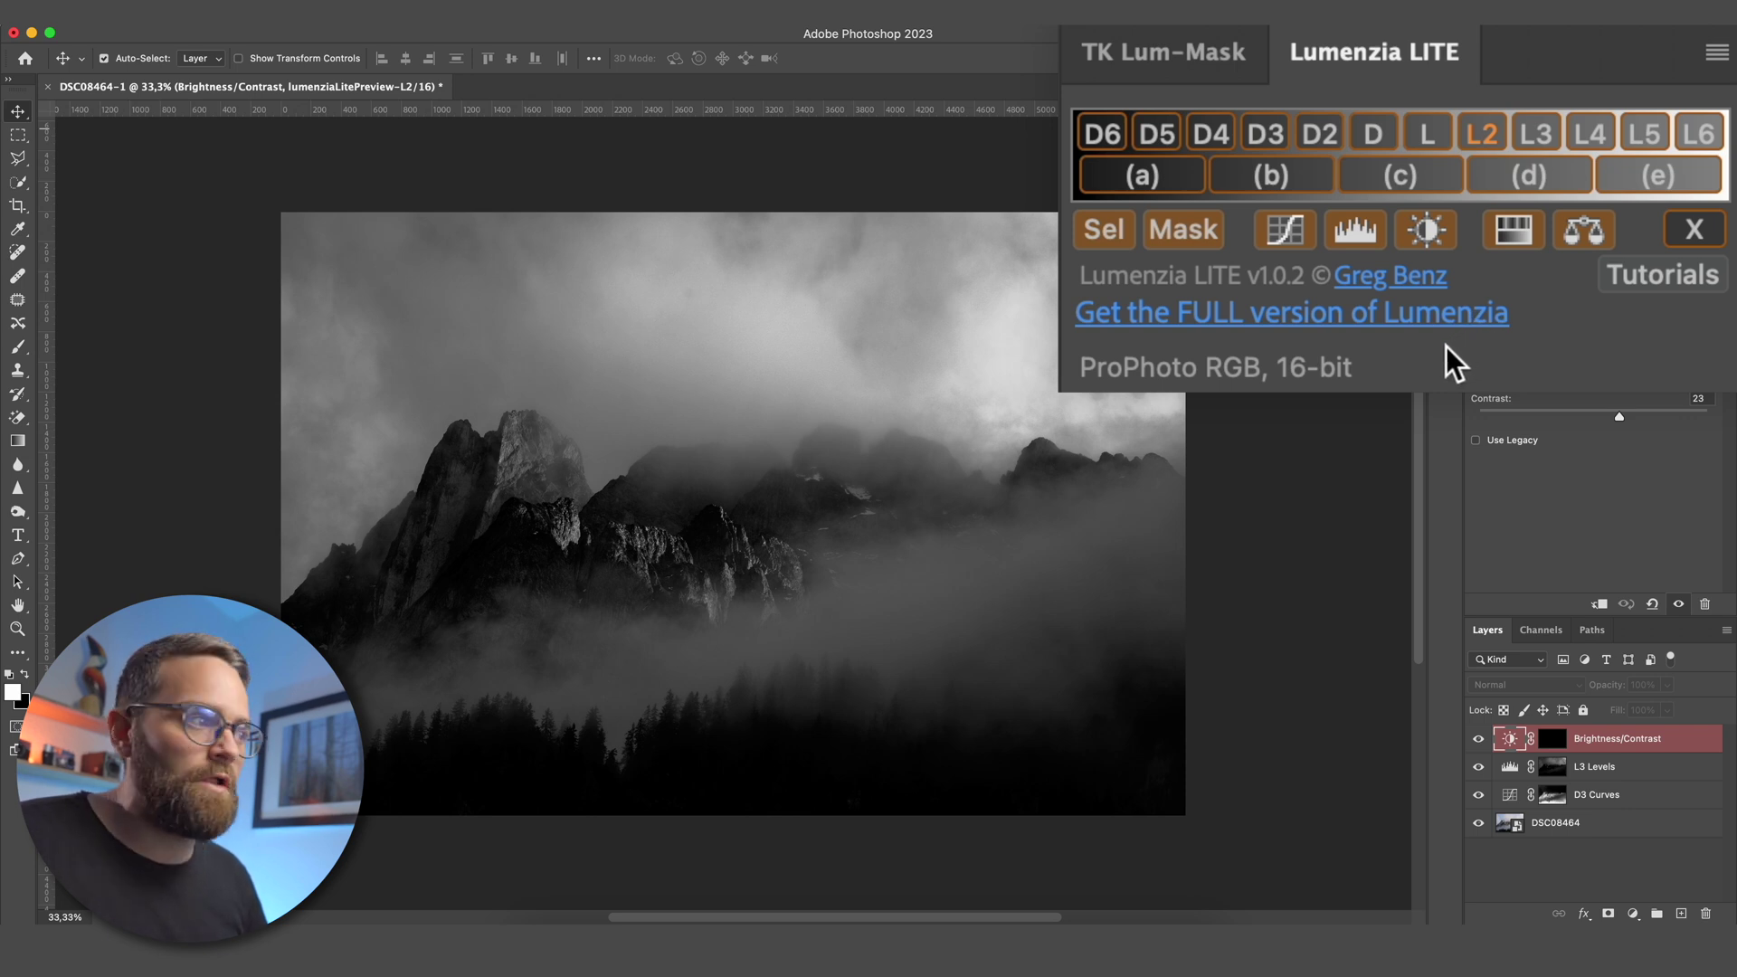
click(1114, 236)
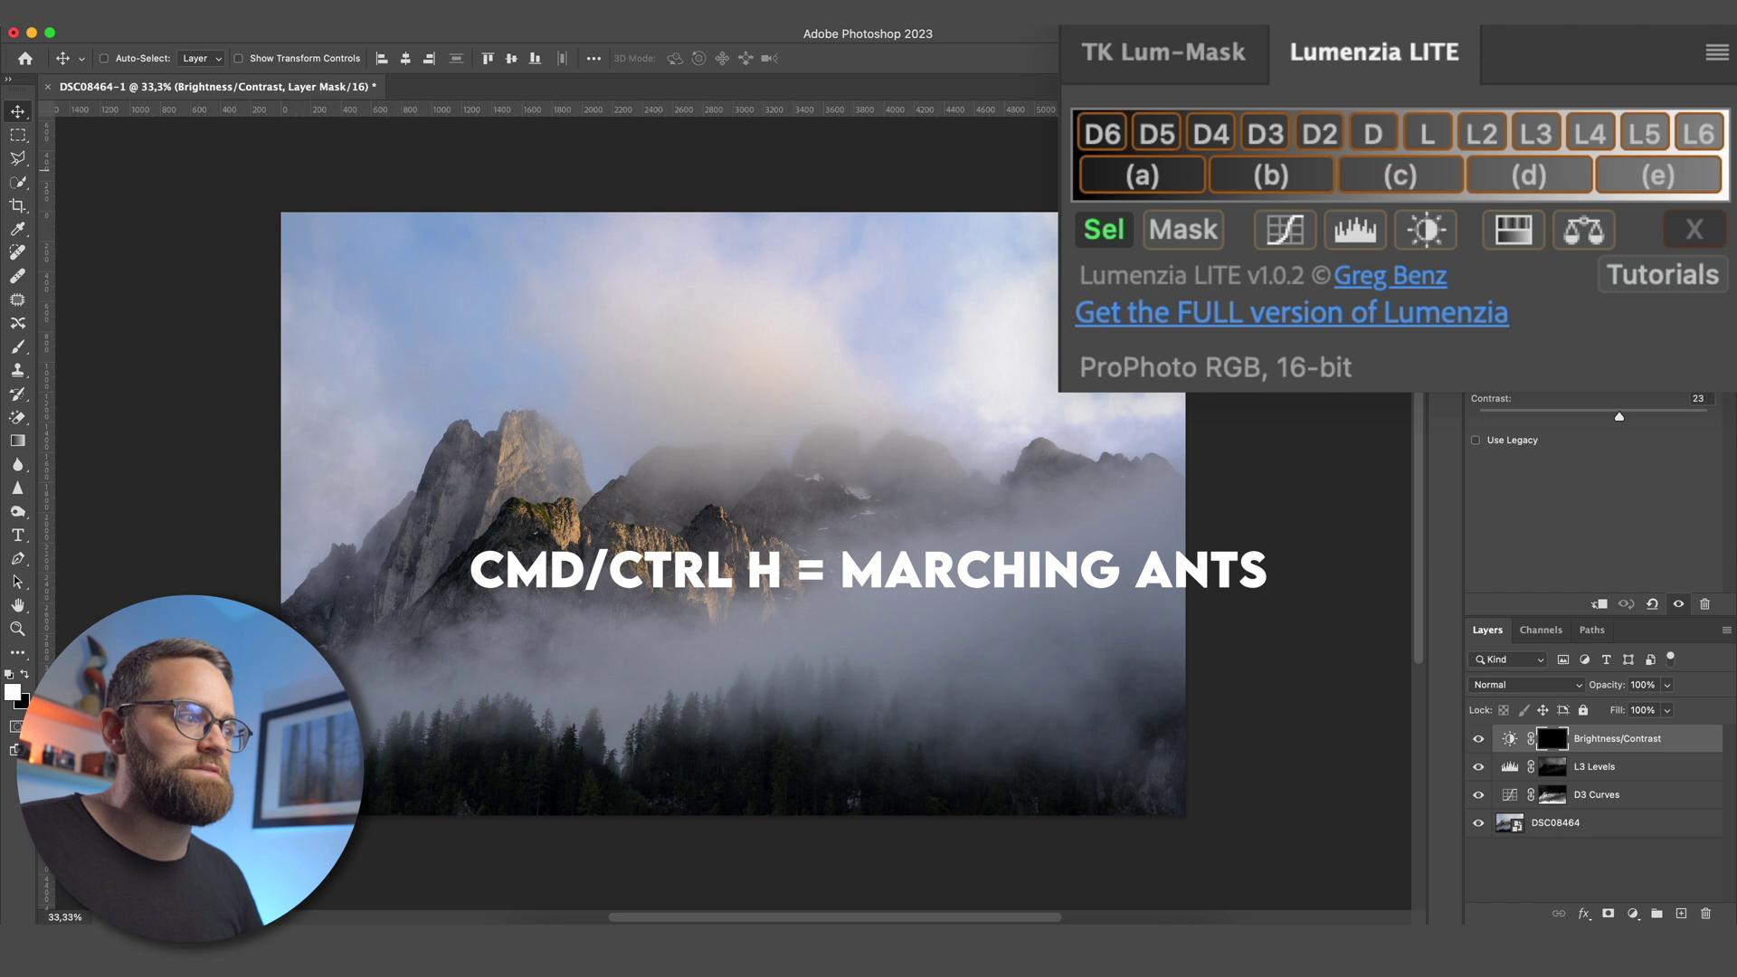
key(super+h)
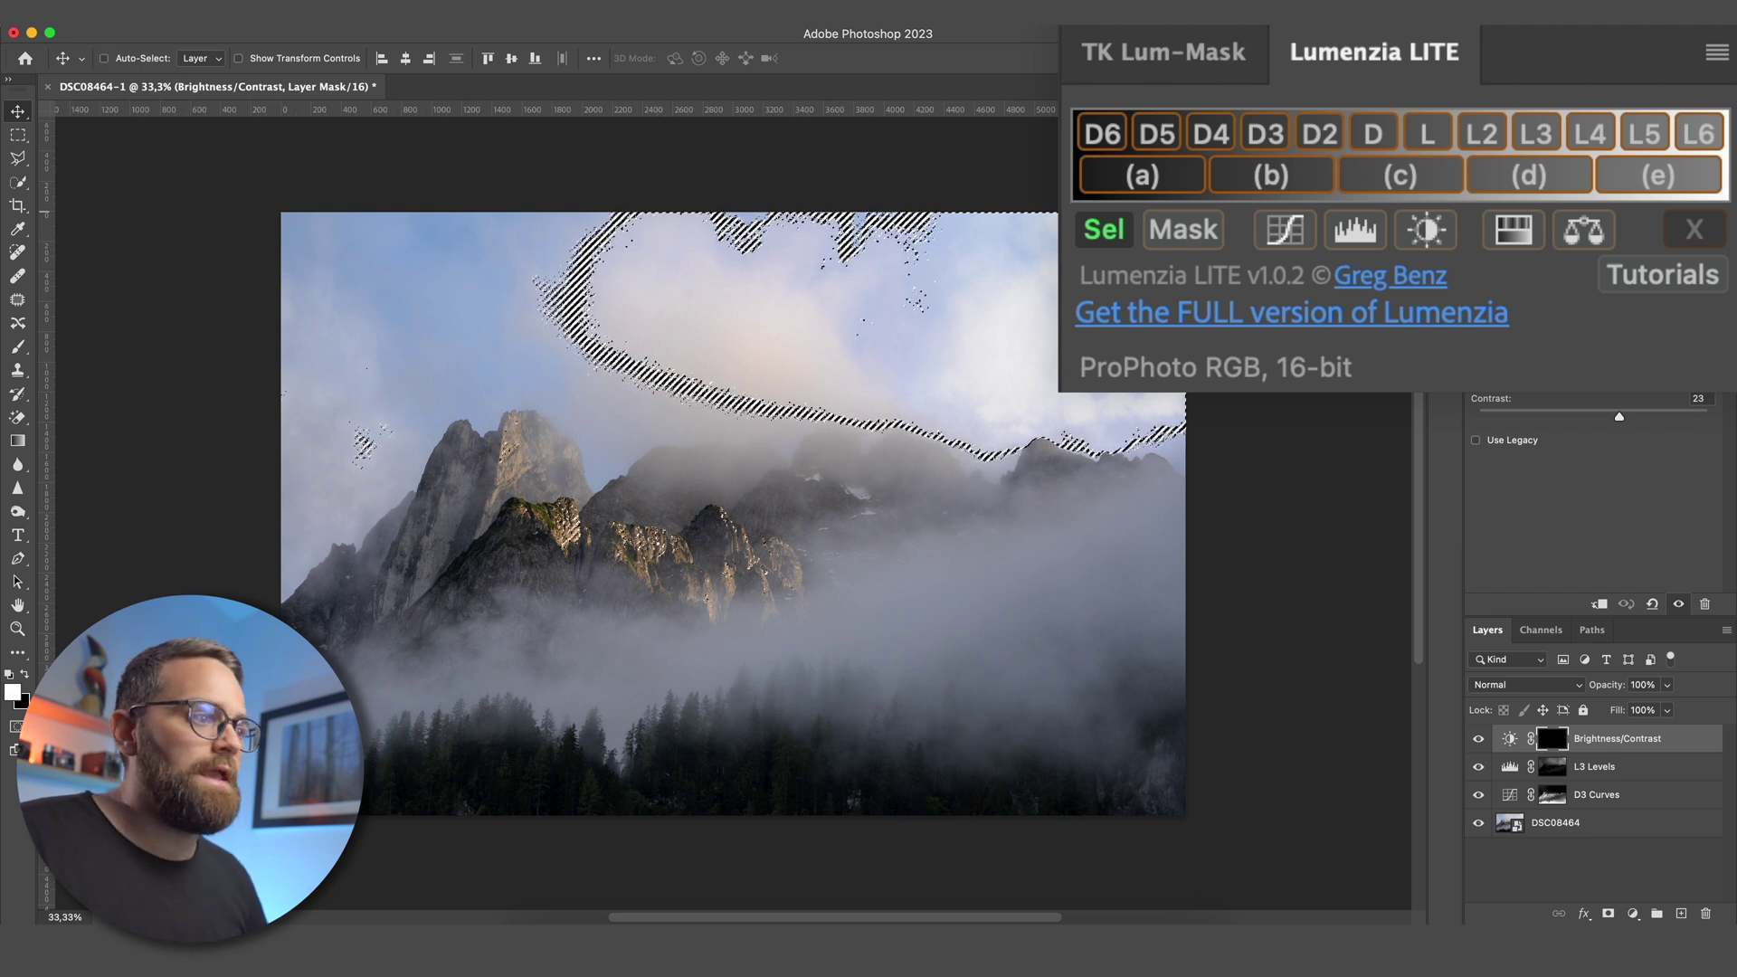
key(super+d)
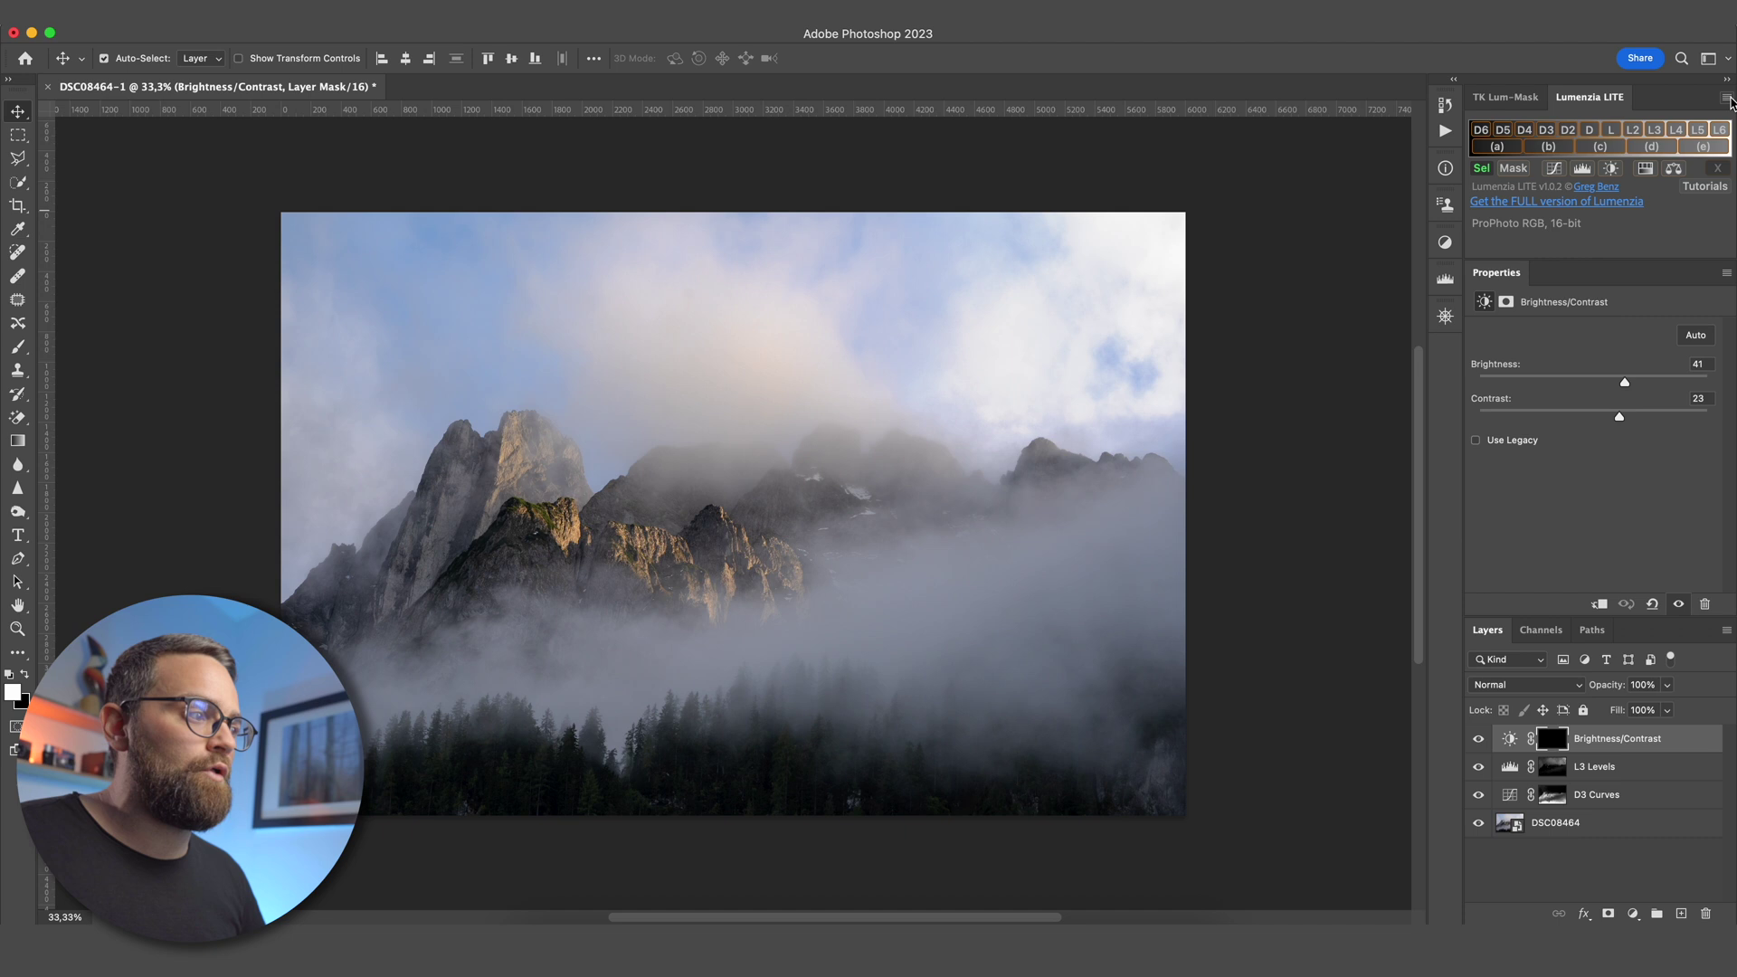
click(1723, 102)
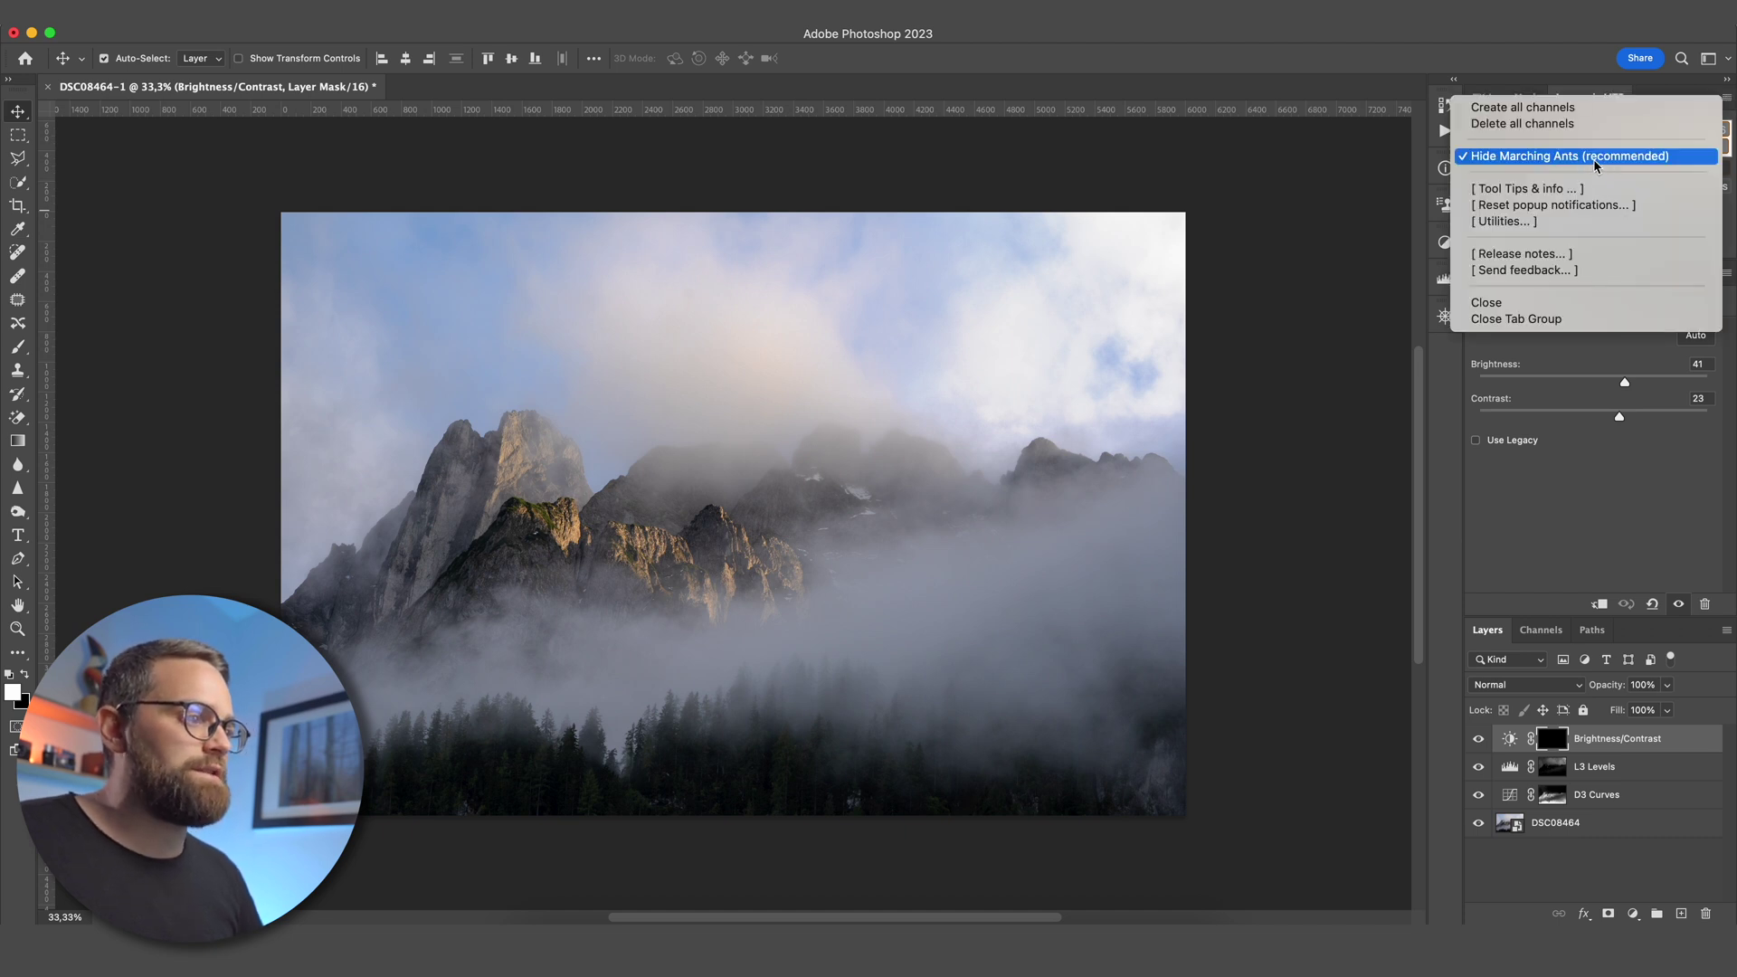
click(1312, 216)
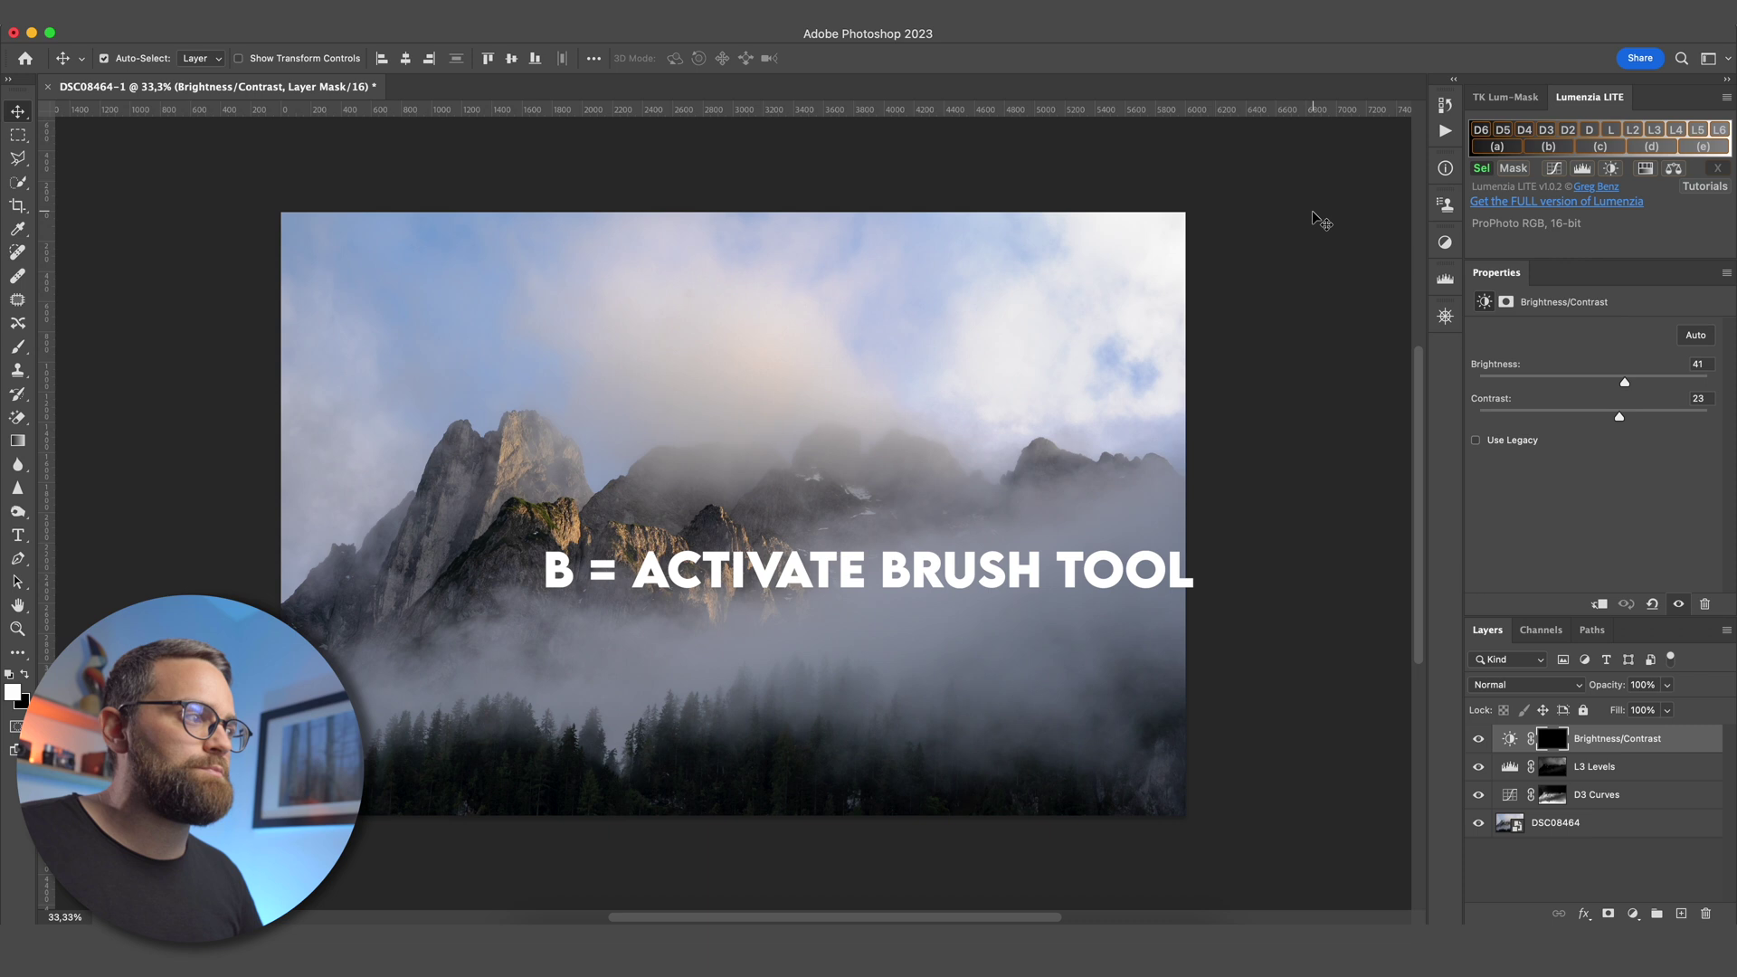
With the Brush at 50% flow, paint white over the mountain peaks on the mask
key(b)
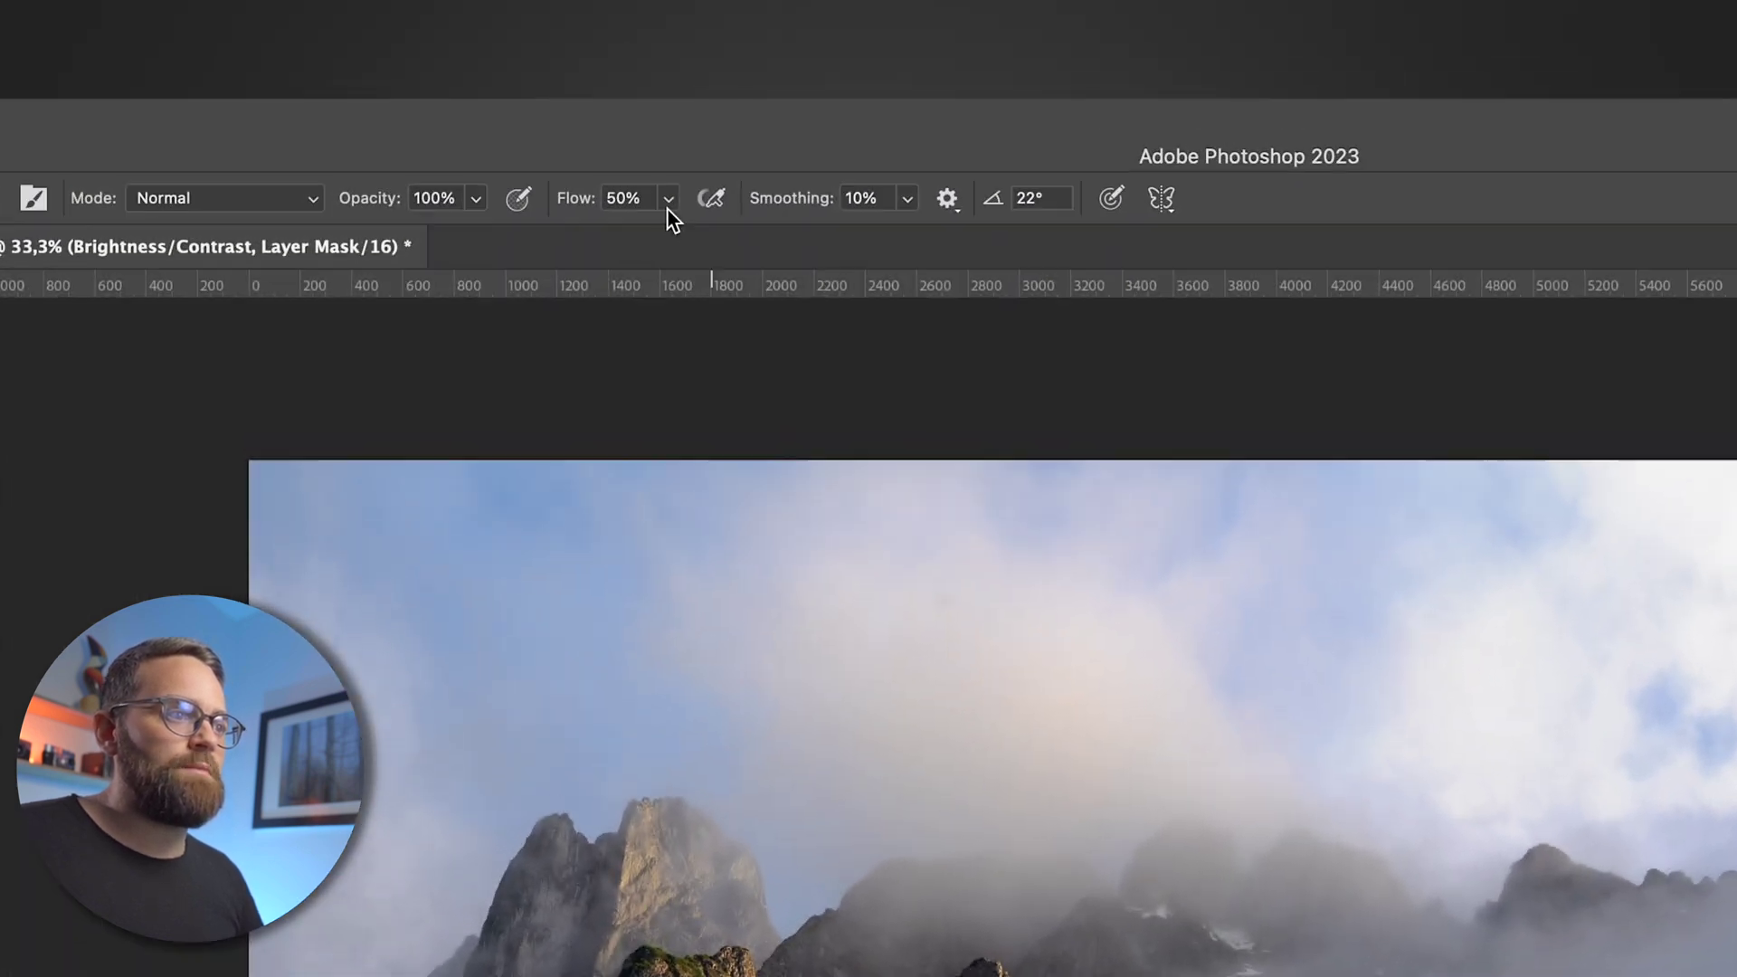
mouse_move(637, 169)
mouse_down()
mouse_move(634, 203)
mouse_move(672, 235)
mouse_up()
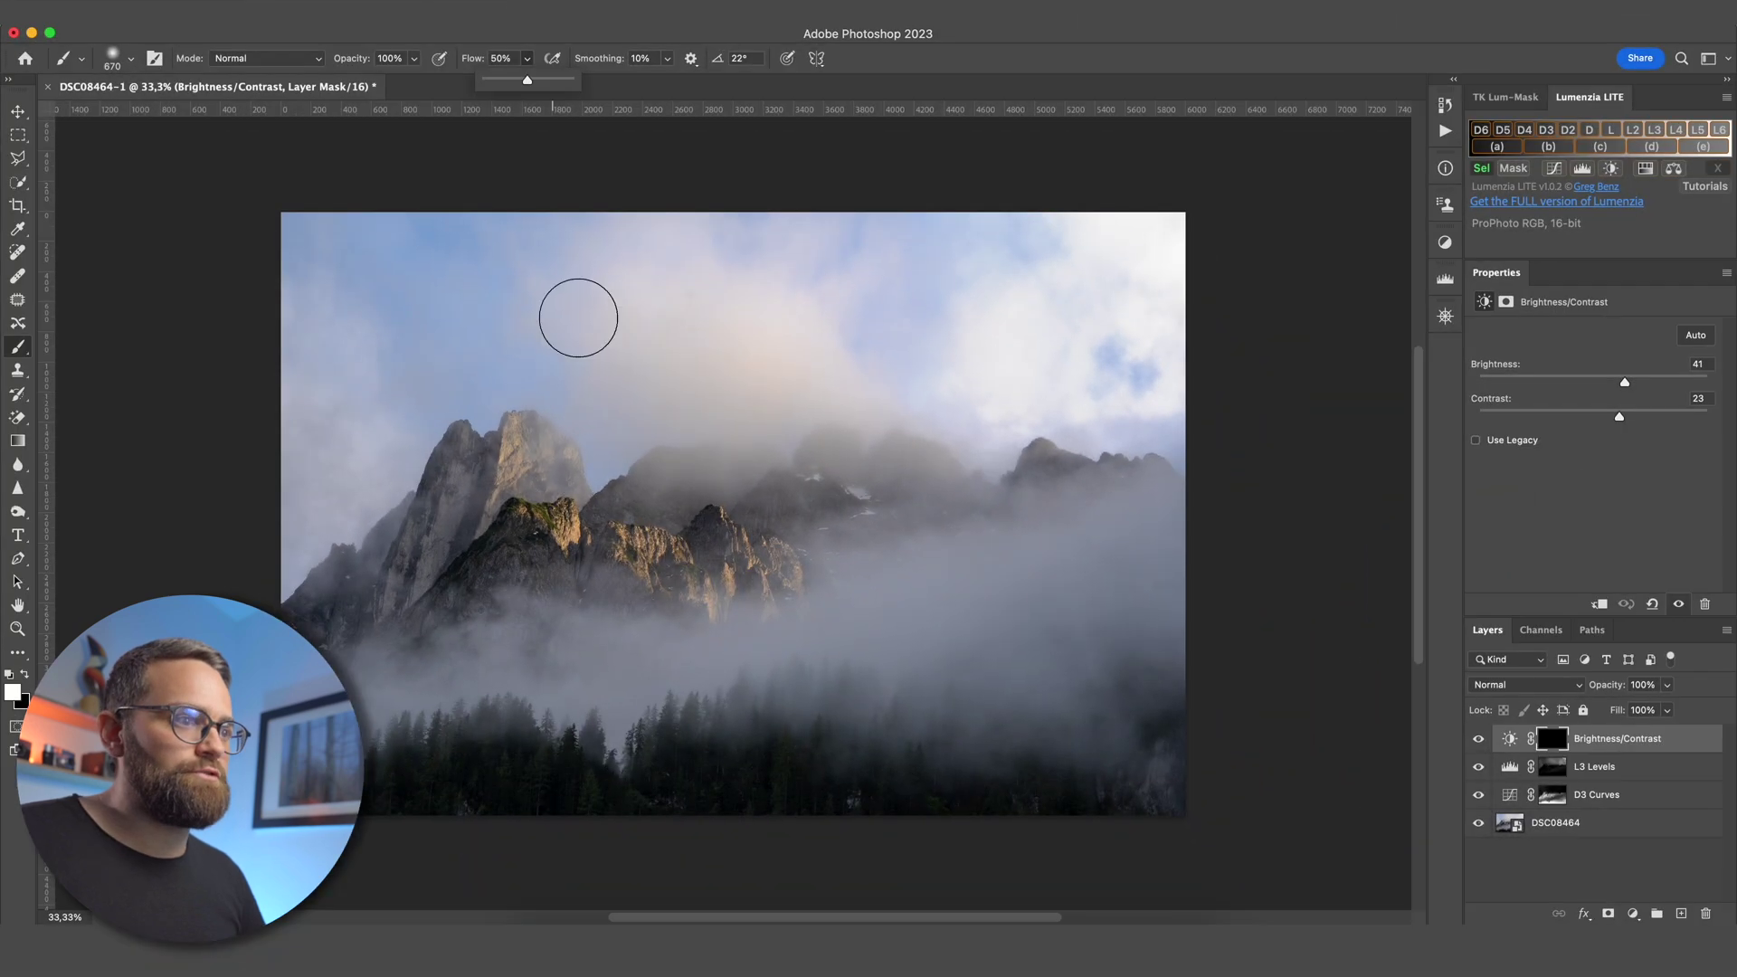
mouse_move(640, 543)
mouse_down()
mouse_move(697, 515)
mouse_move(555, 523)
mouse_move(517, 488)
mouse_move(725, 561)
mouse_move(534, 450)
mouse_up()
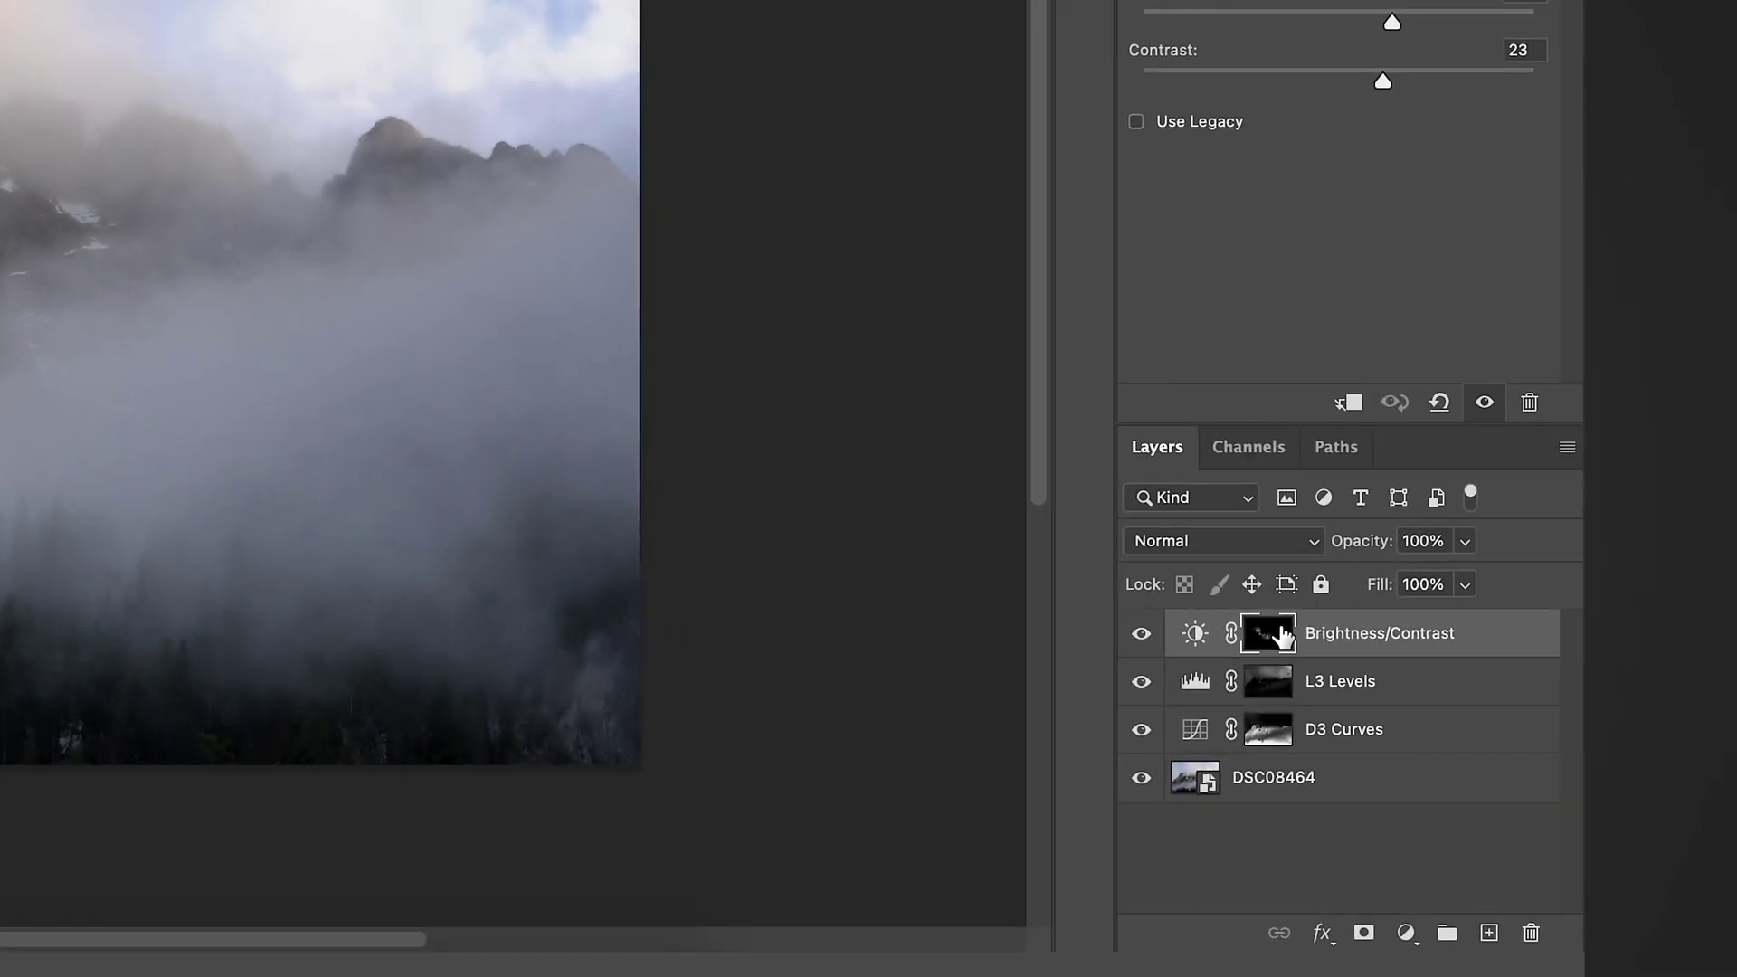
View the mask alone, paint over the central peaks, then toggle the layer to compare
alt+click(1348, 664)
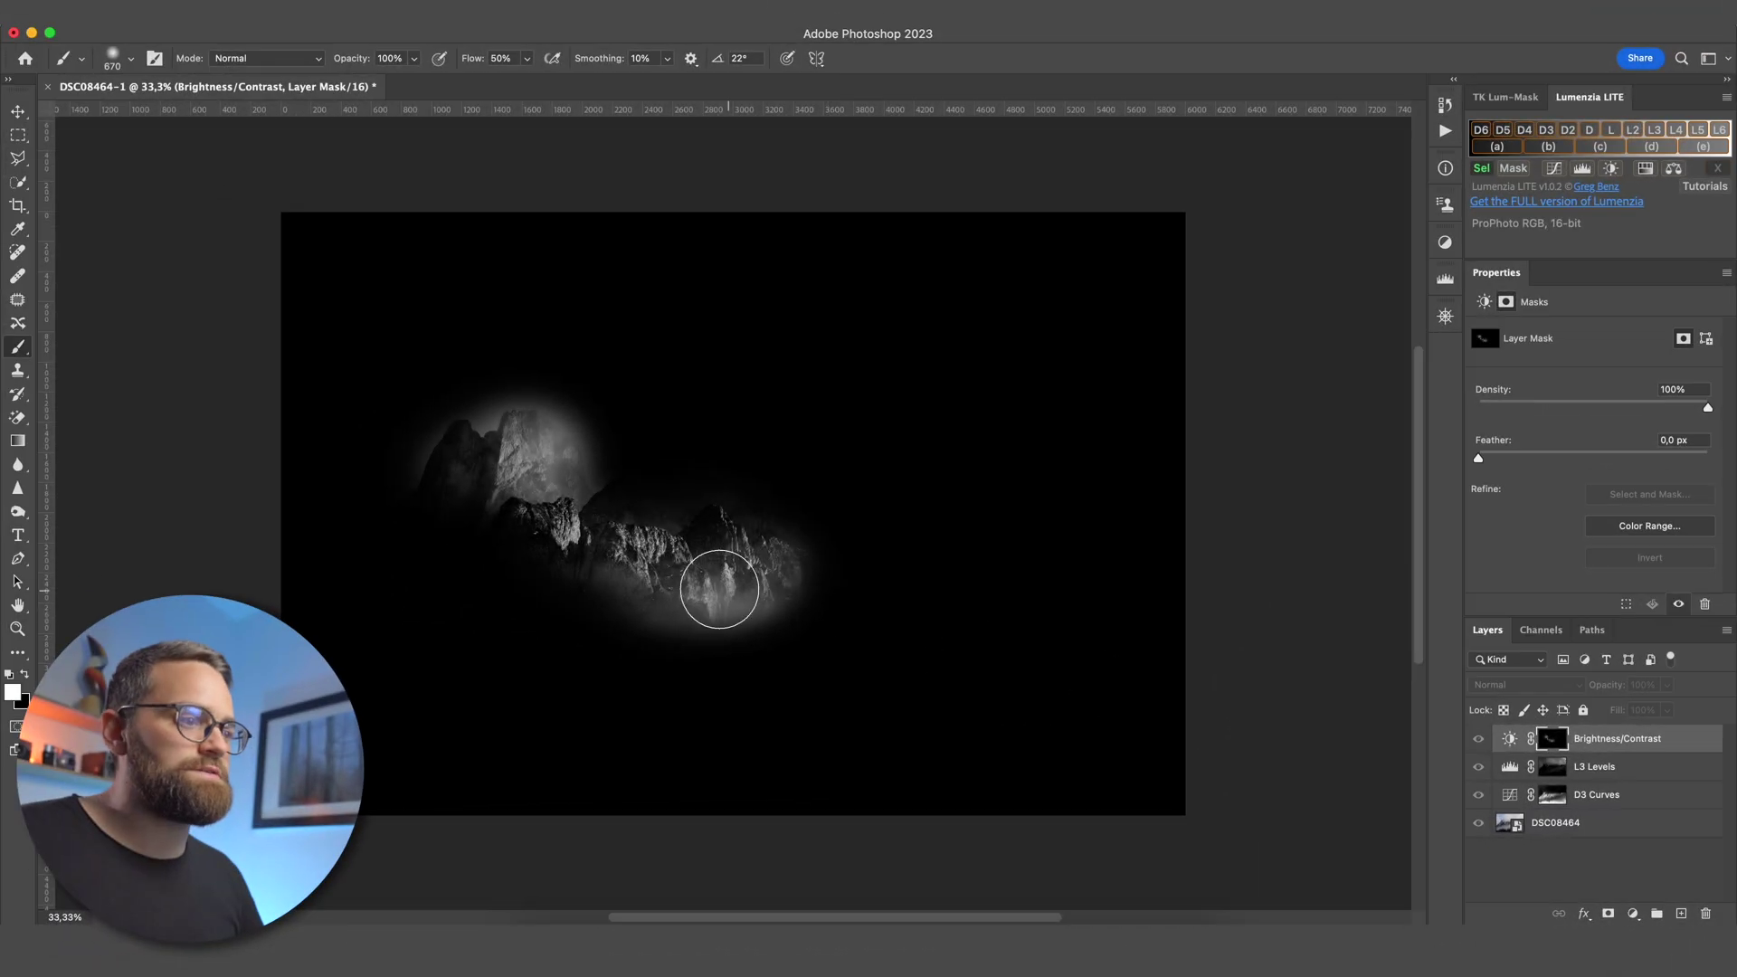
mouse_move(690, 579)
mouse_down()
mouse_move(628, 567)
mouse_move(572, 507)
mouse_move(671, 569)
mouse_up()
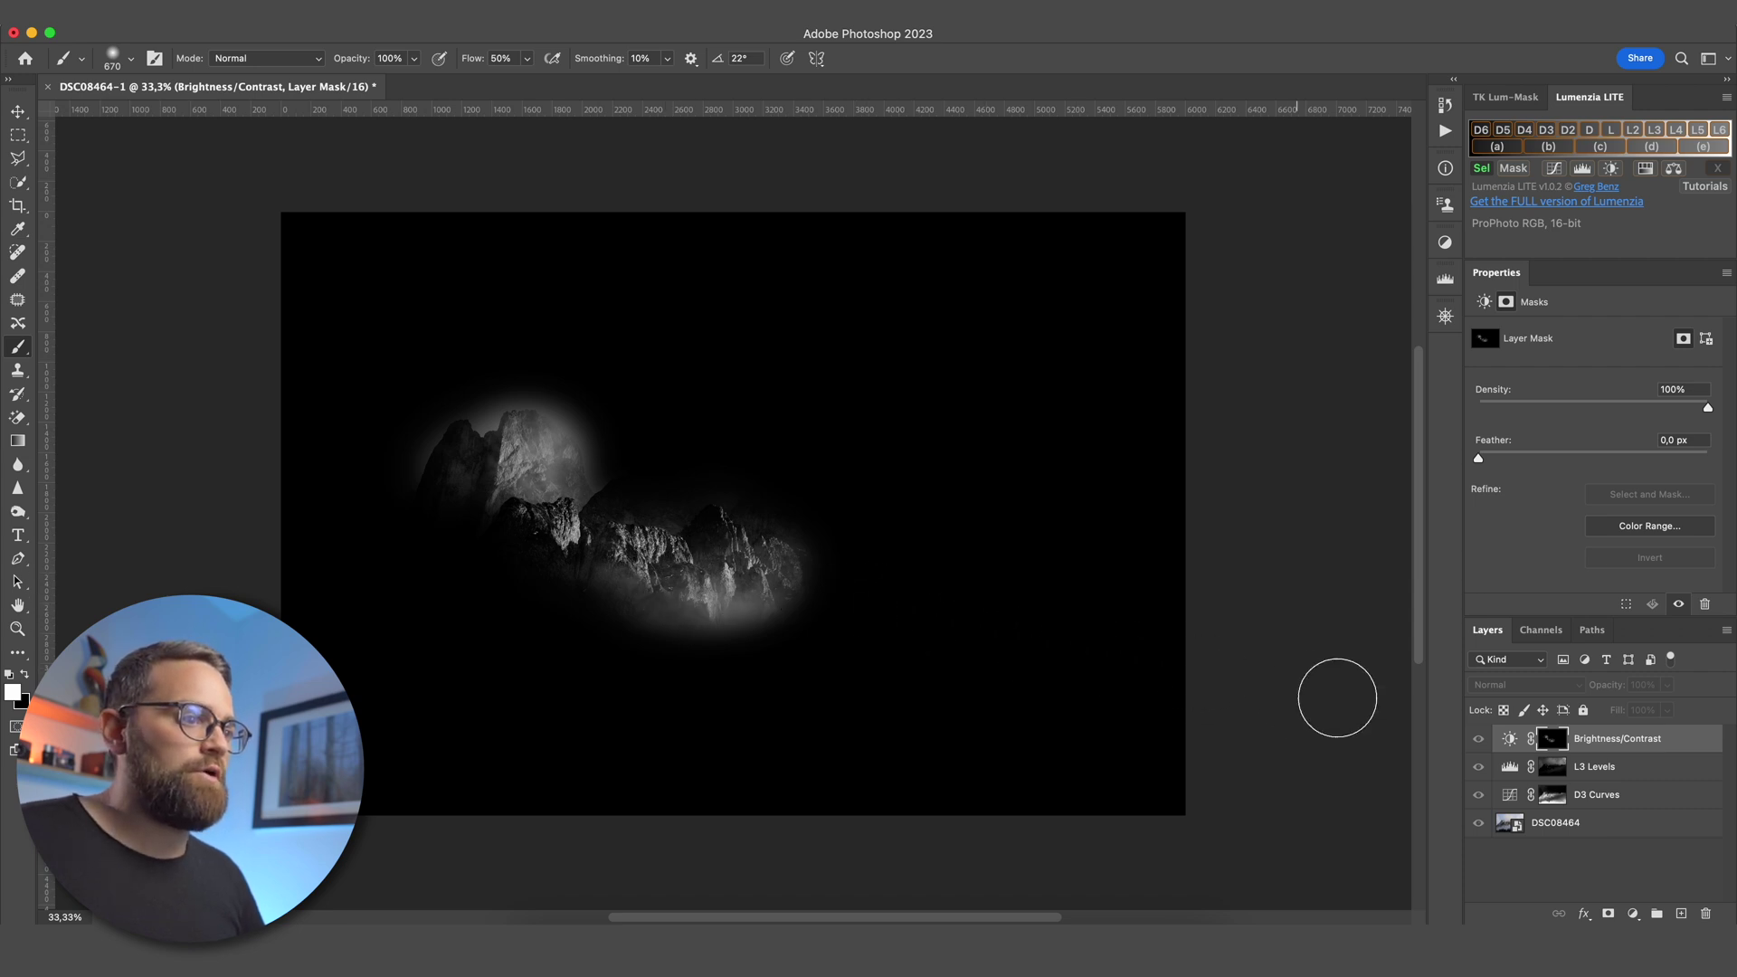
alt+click(1555, 745)
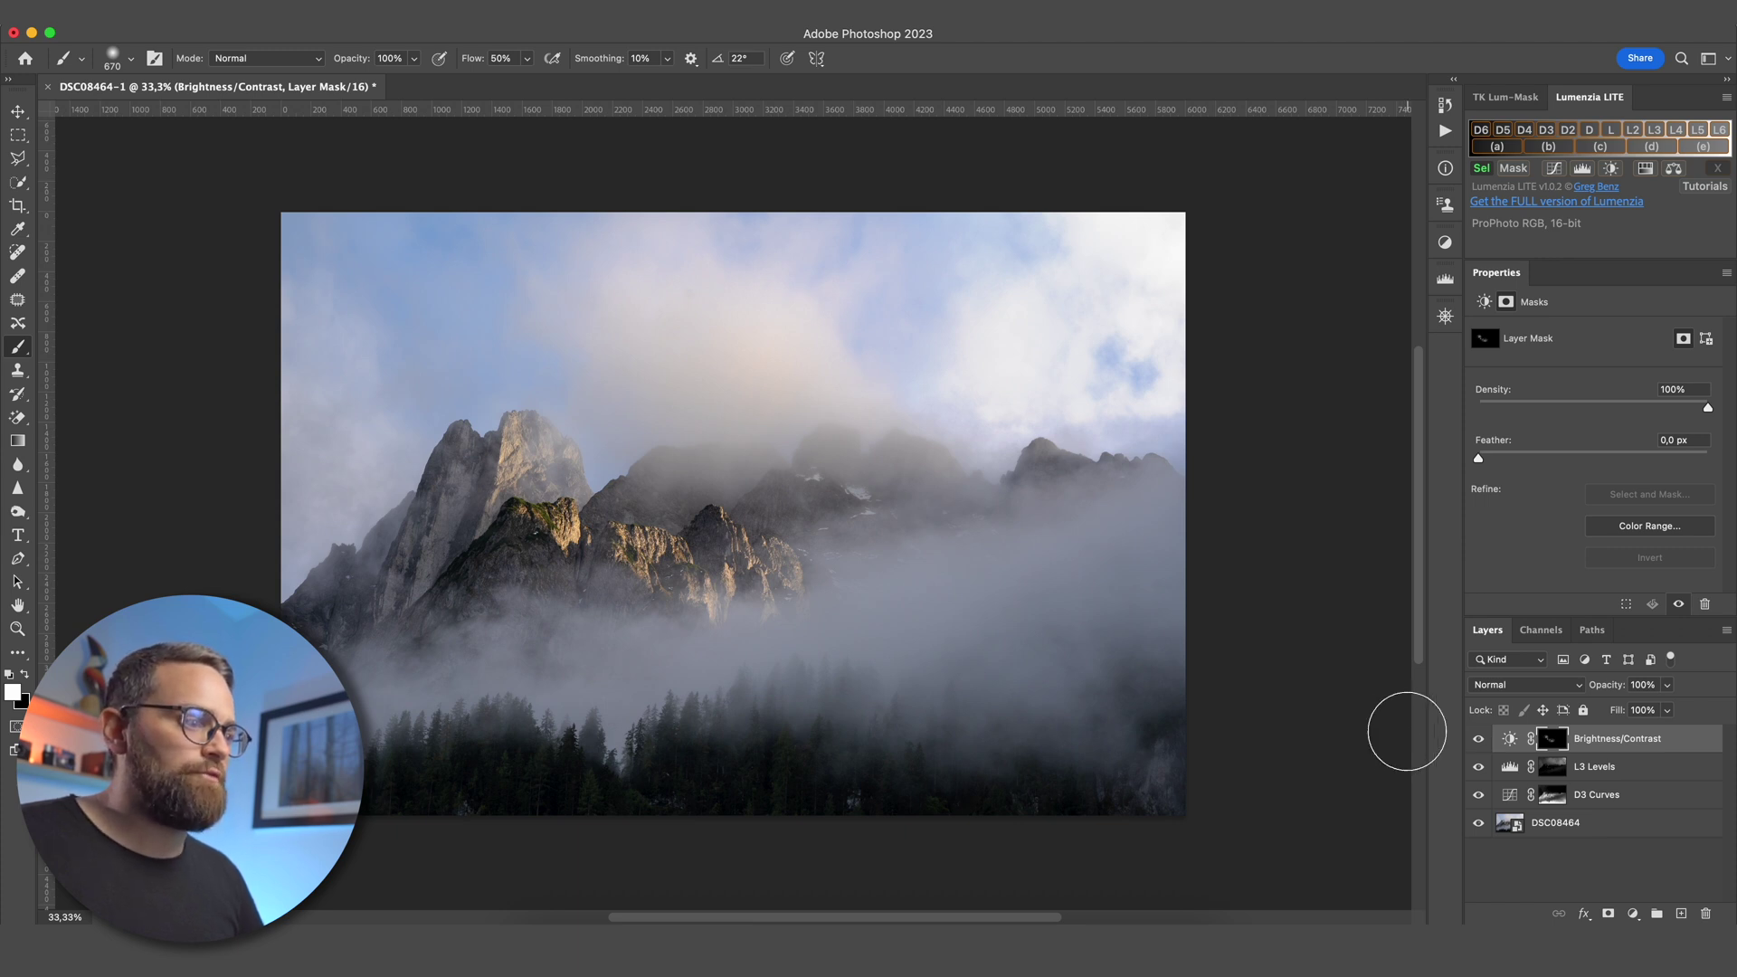
click(1478, 740)
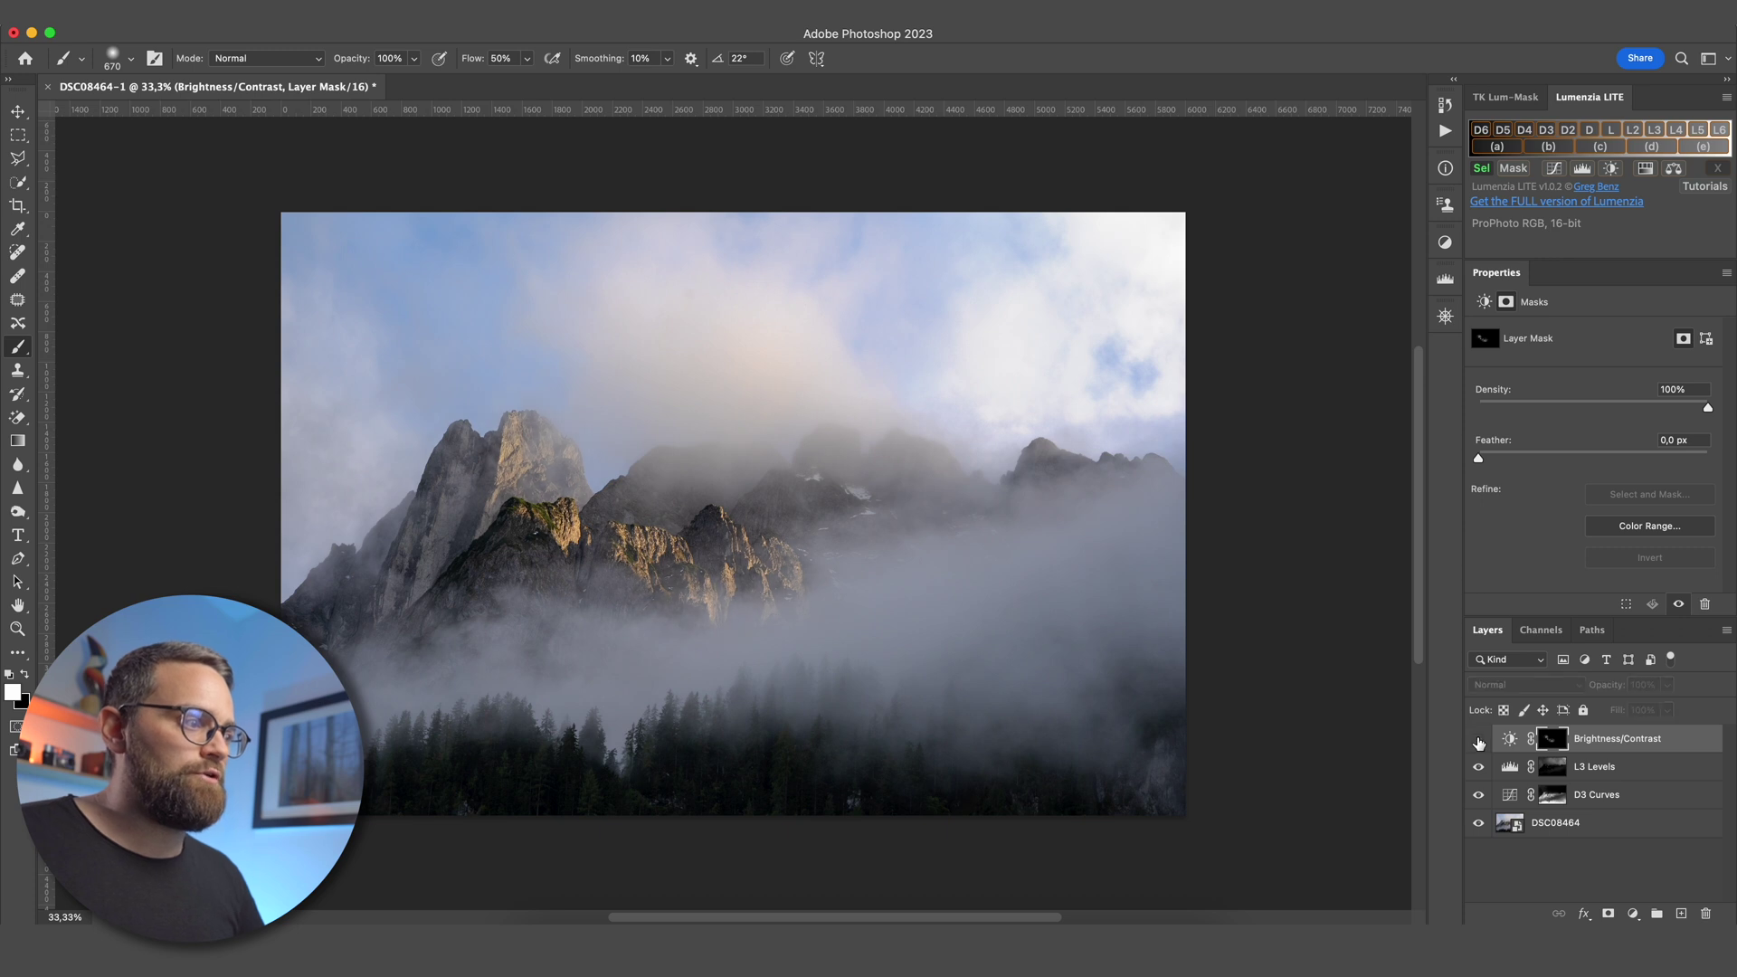
click(1478, 740)
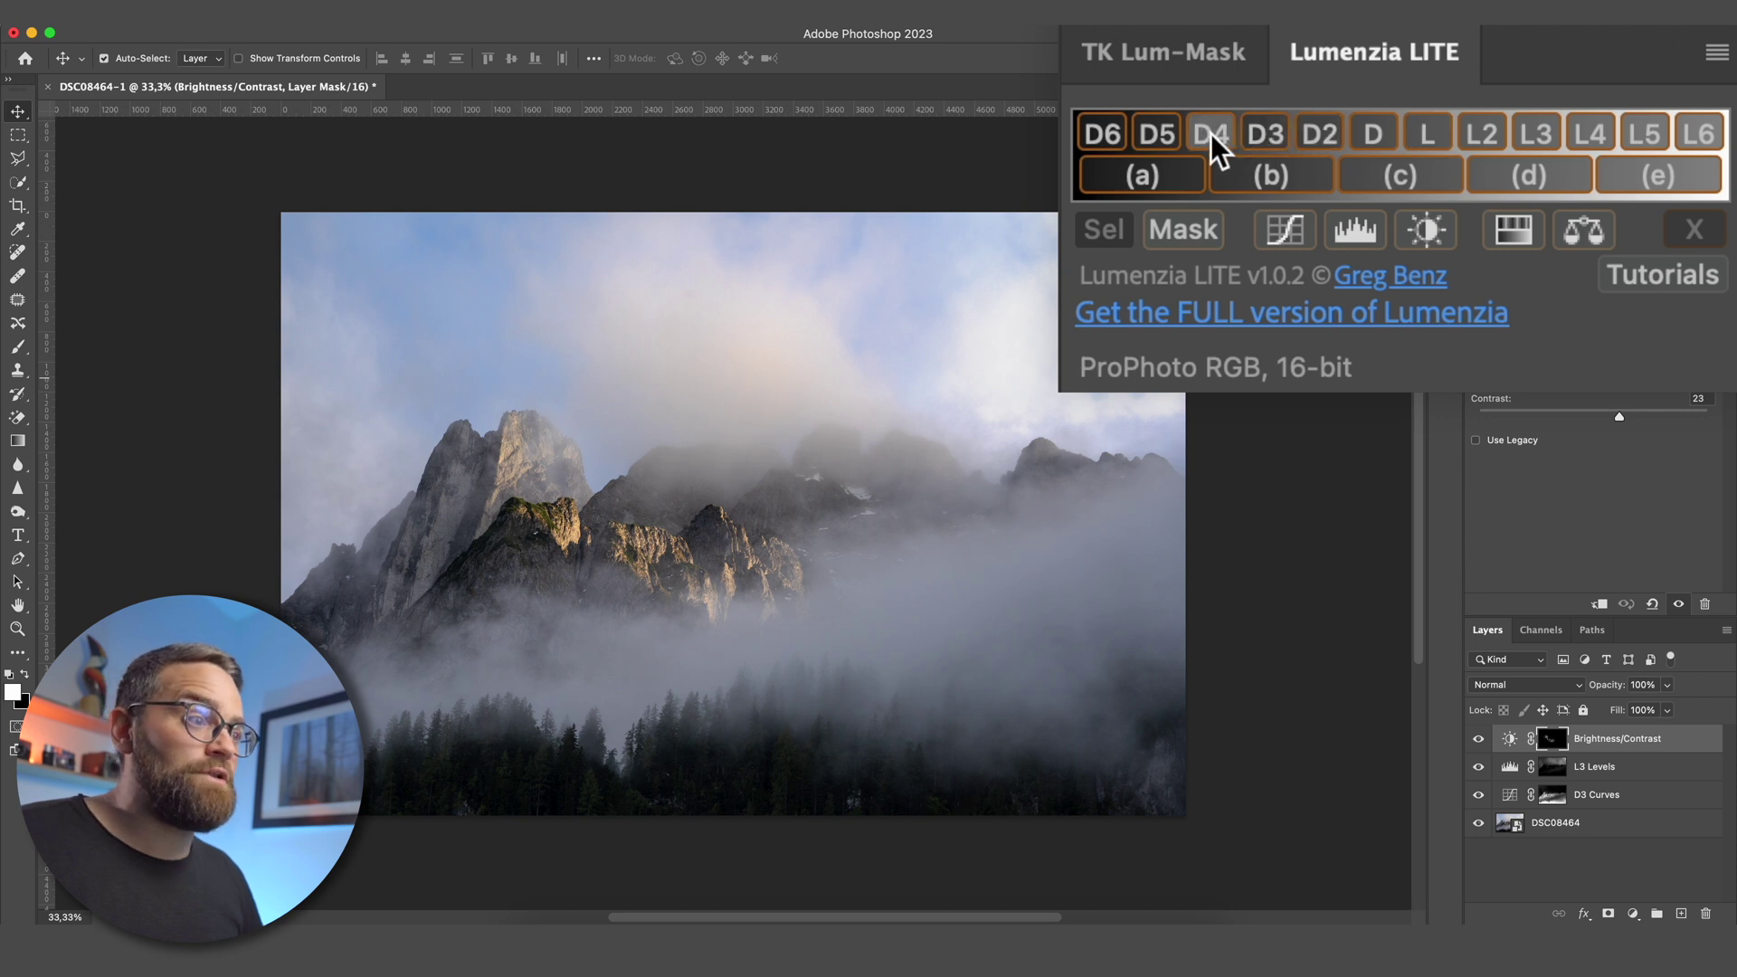
Preview the D5 shadow mask and create a D5-masked Brightness/Contrast layer
click(1157, 134)
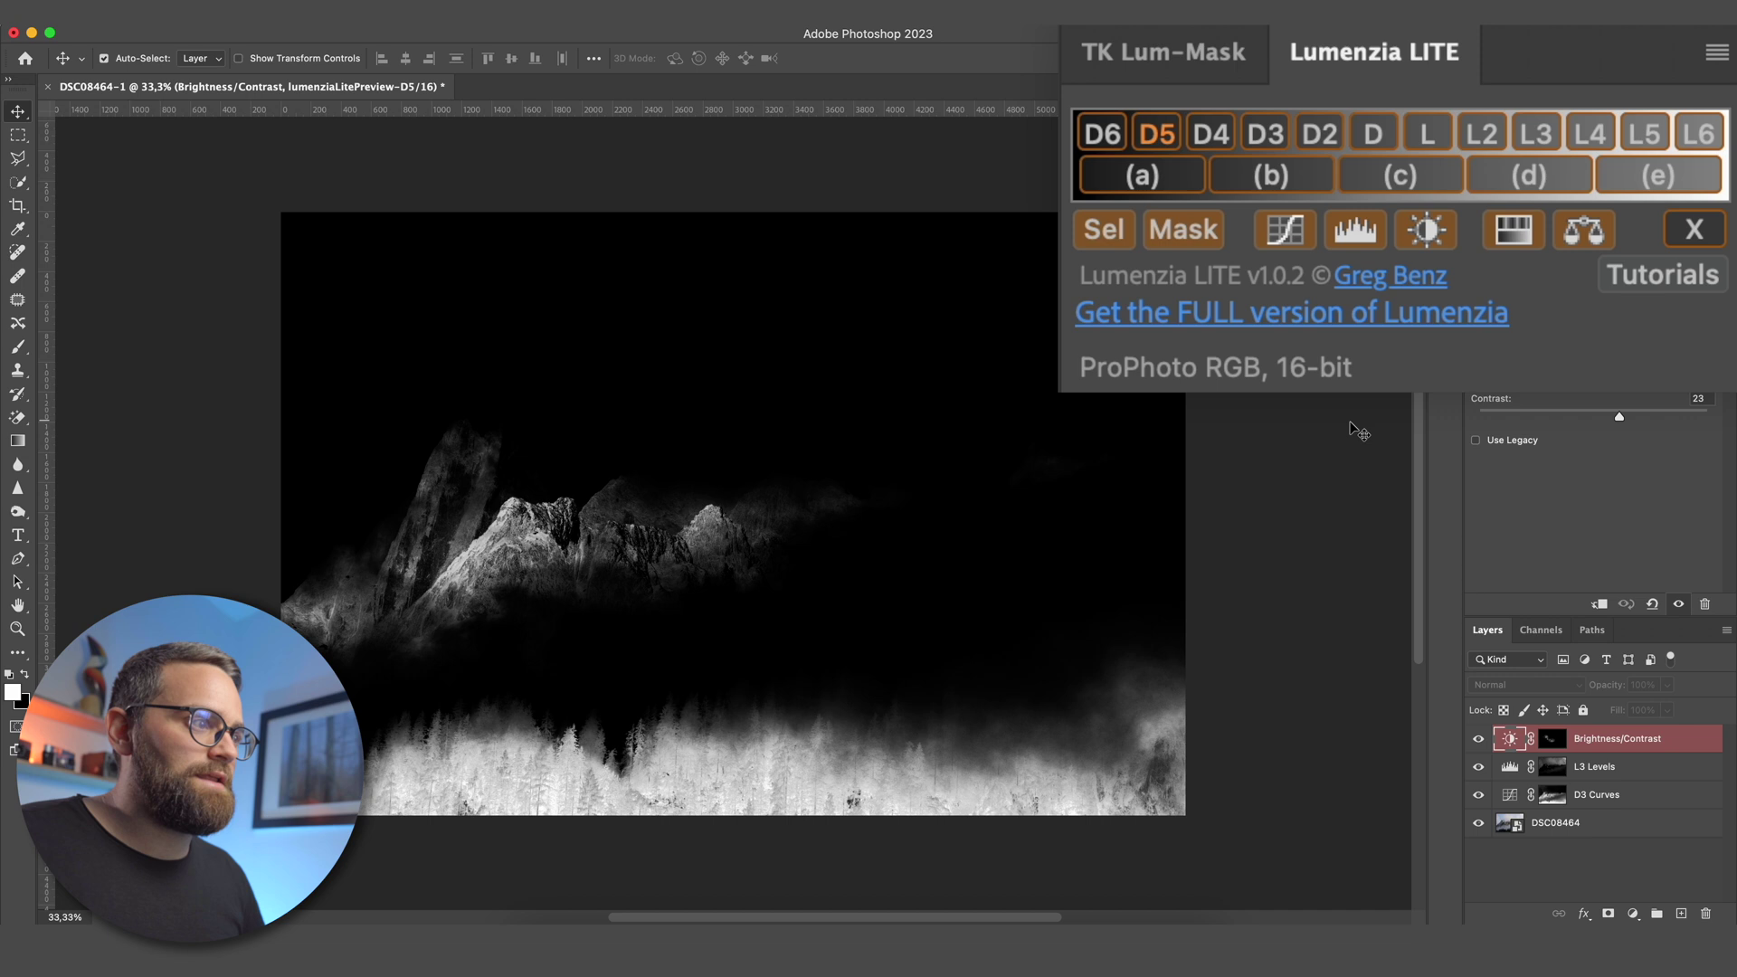
click(1442, 239)
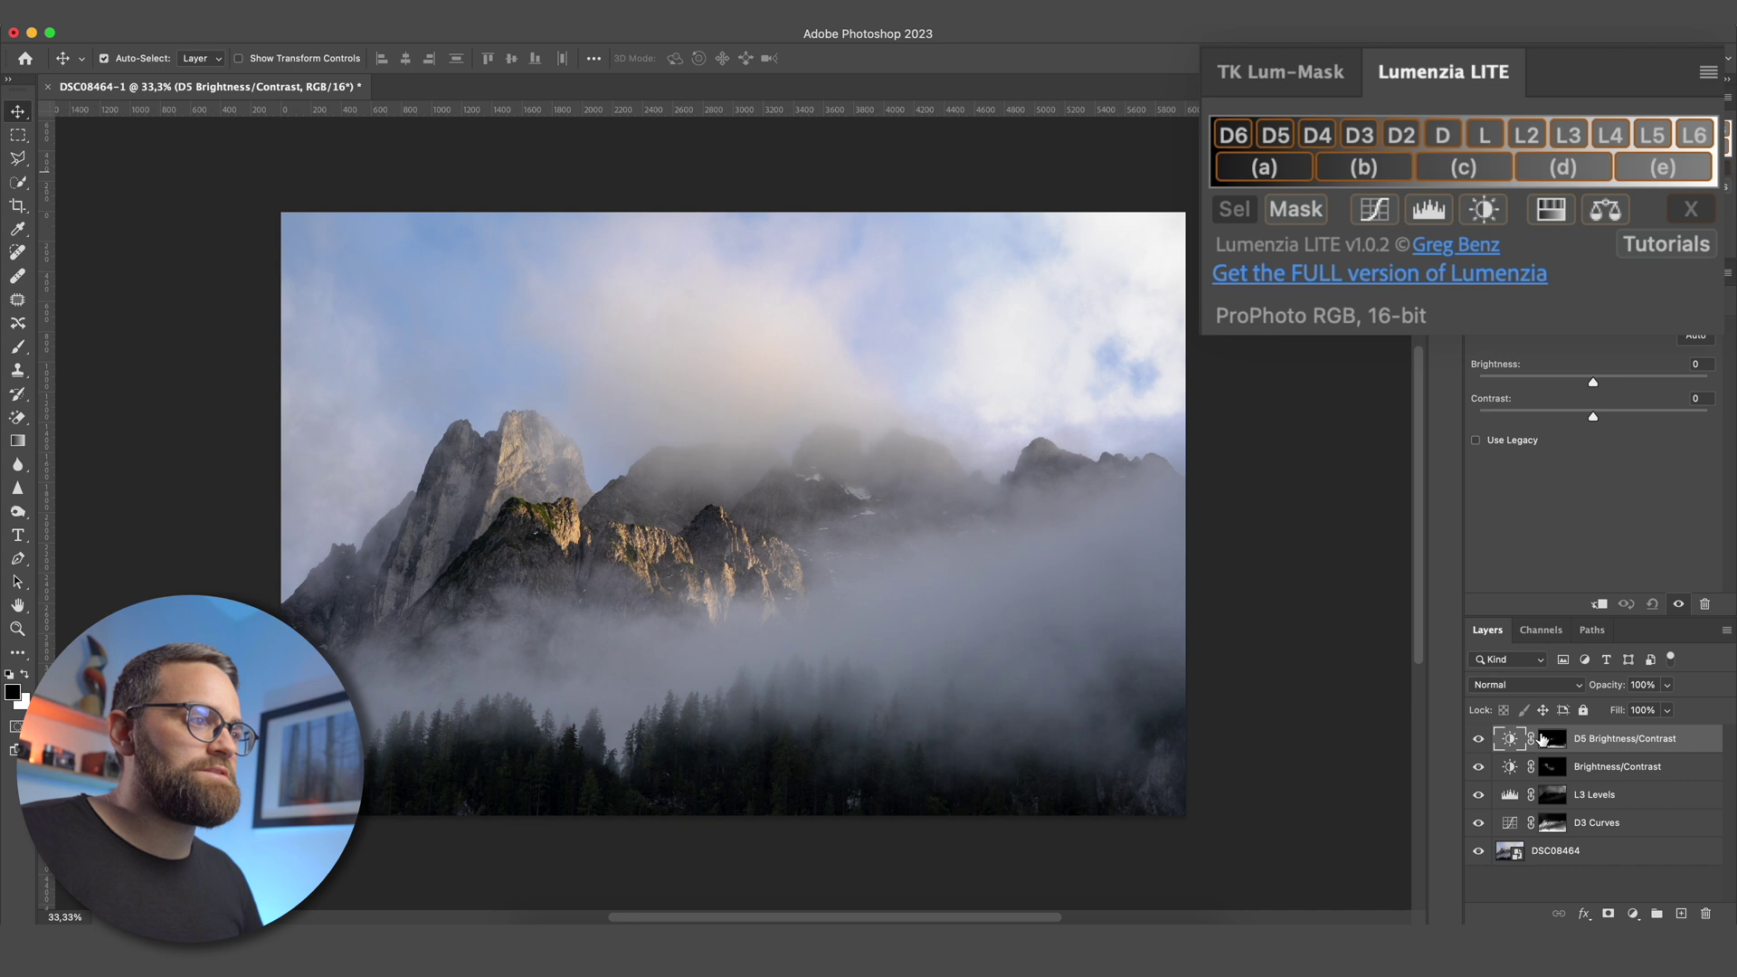
Set the D5 Brightness/Contrast layer to Brightness -46 and Contrast 46
drag(1462, 431, 1381, 442)
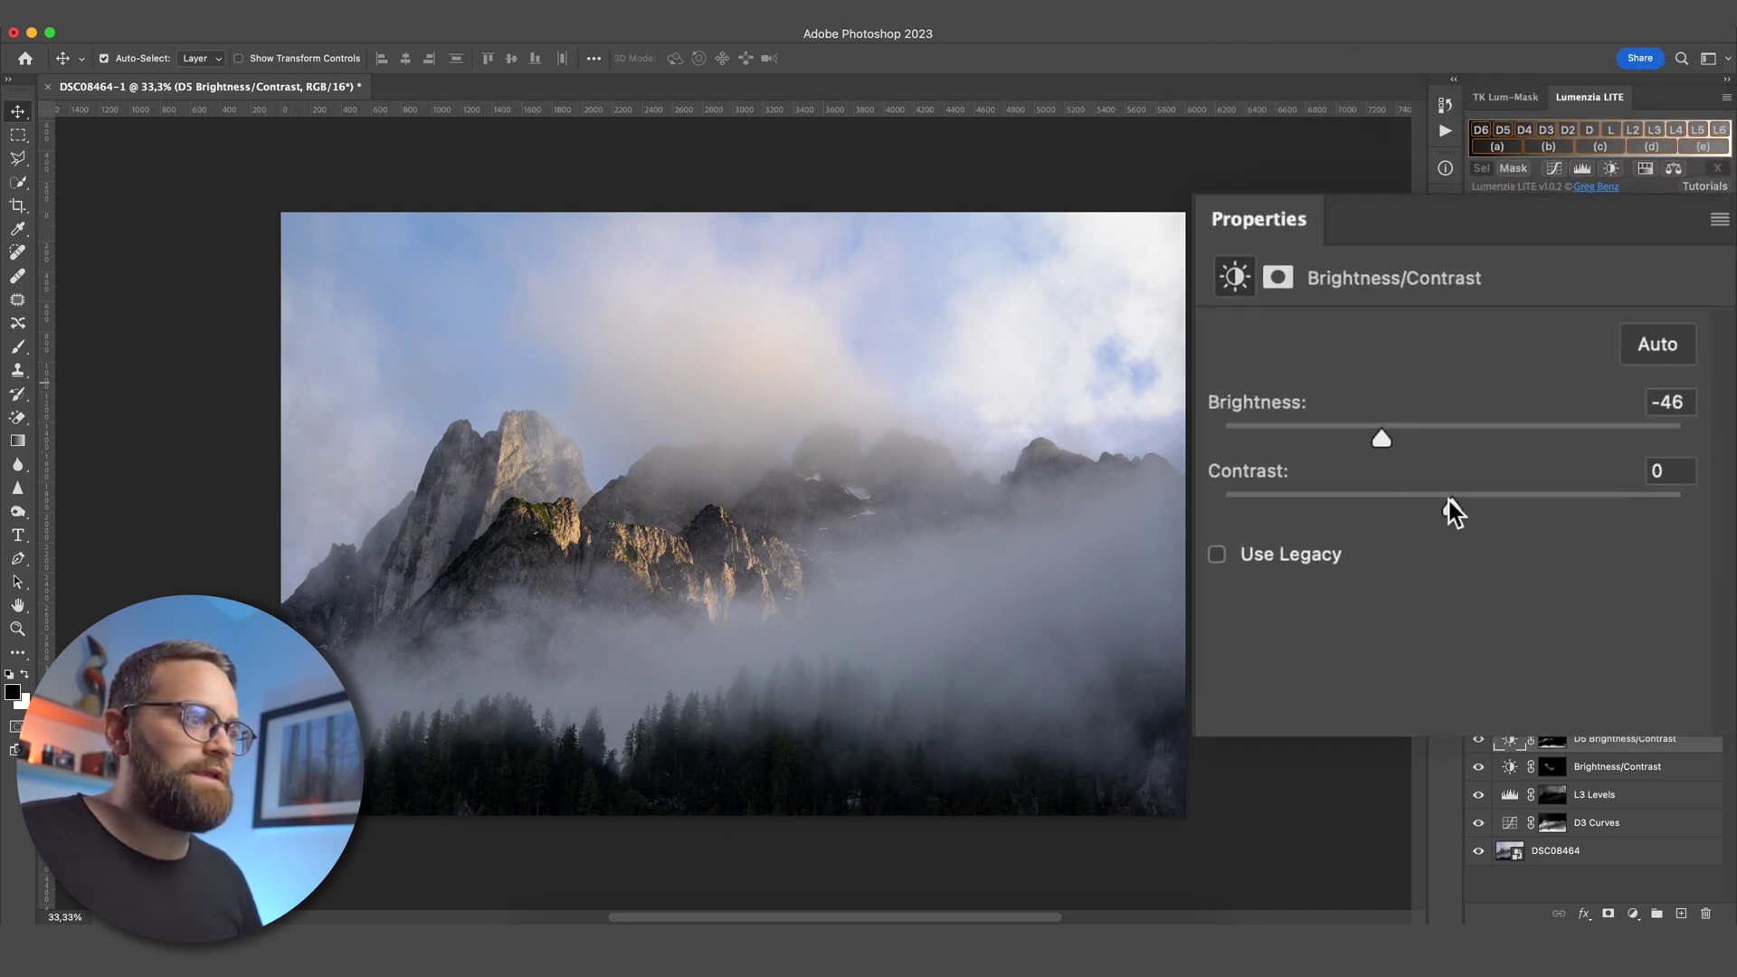
drag(1452, 507, 1518, 503)
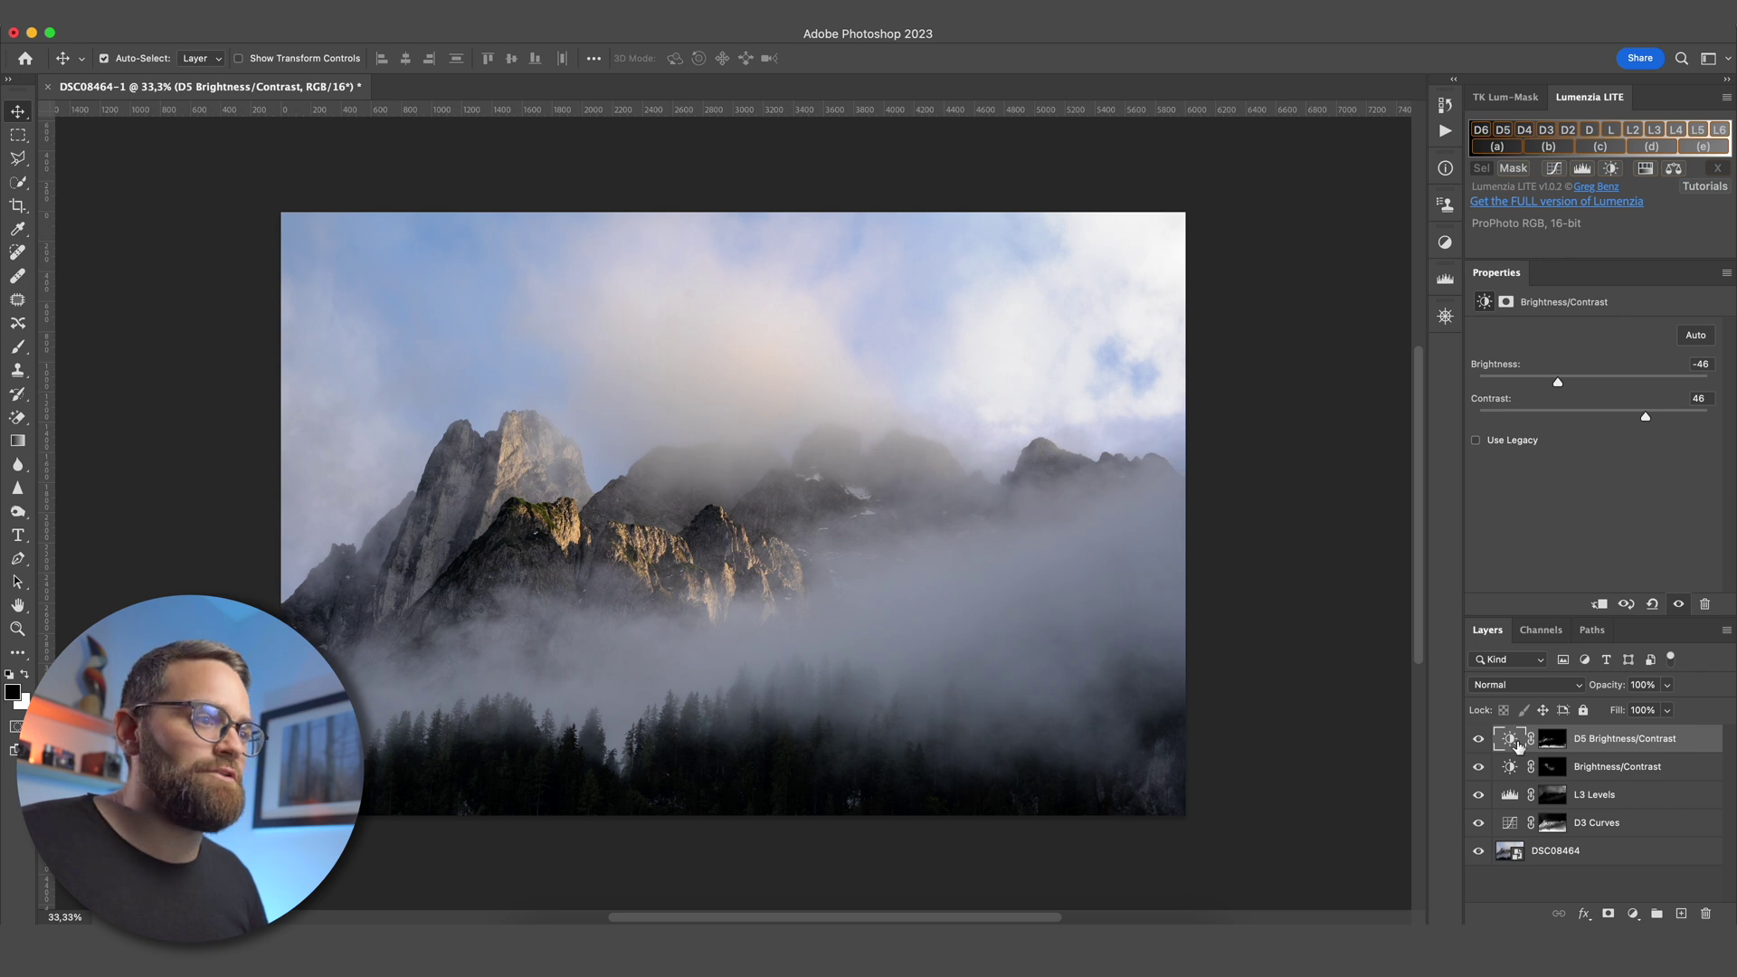
Paint black on the D5 mask over the lower-right fog, viewing the mask alone
click(1550, 740)
key(b)
key(x)
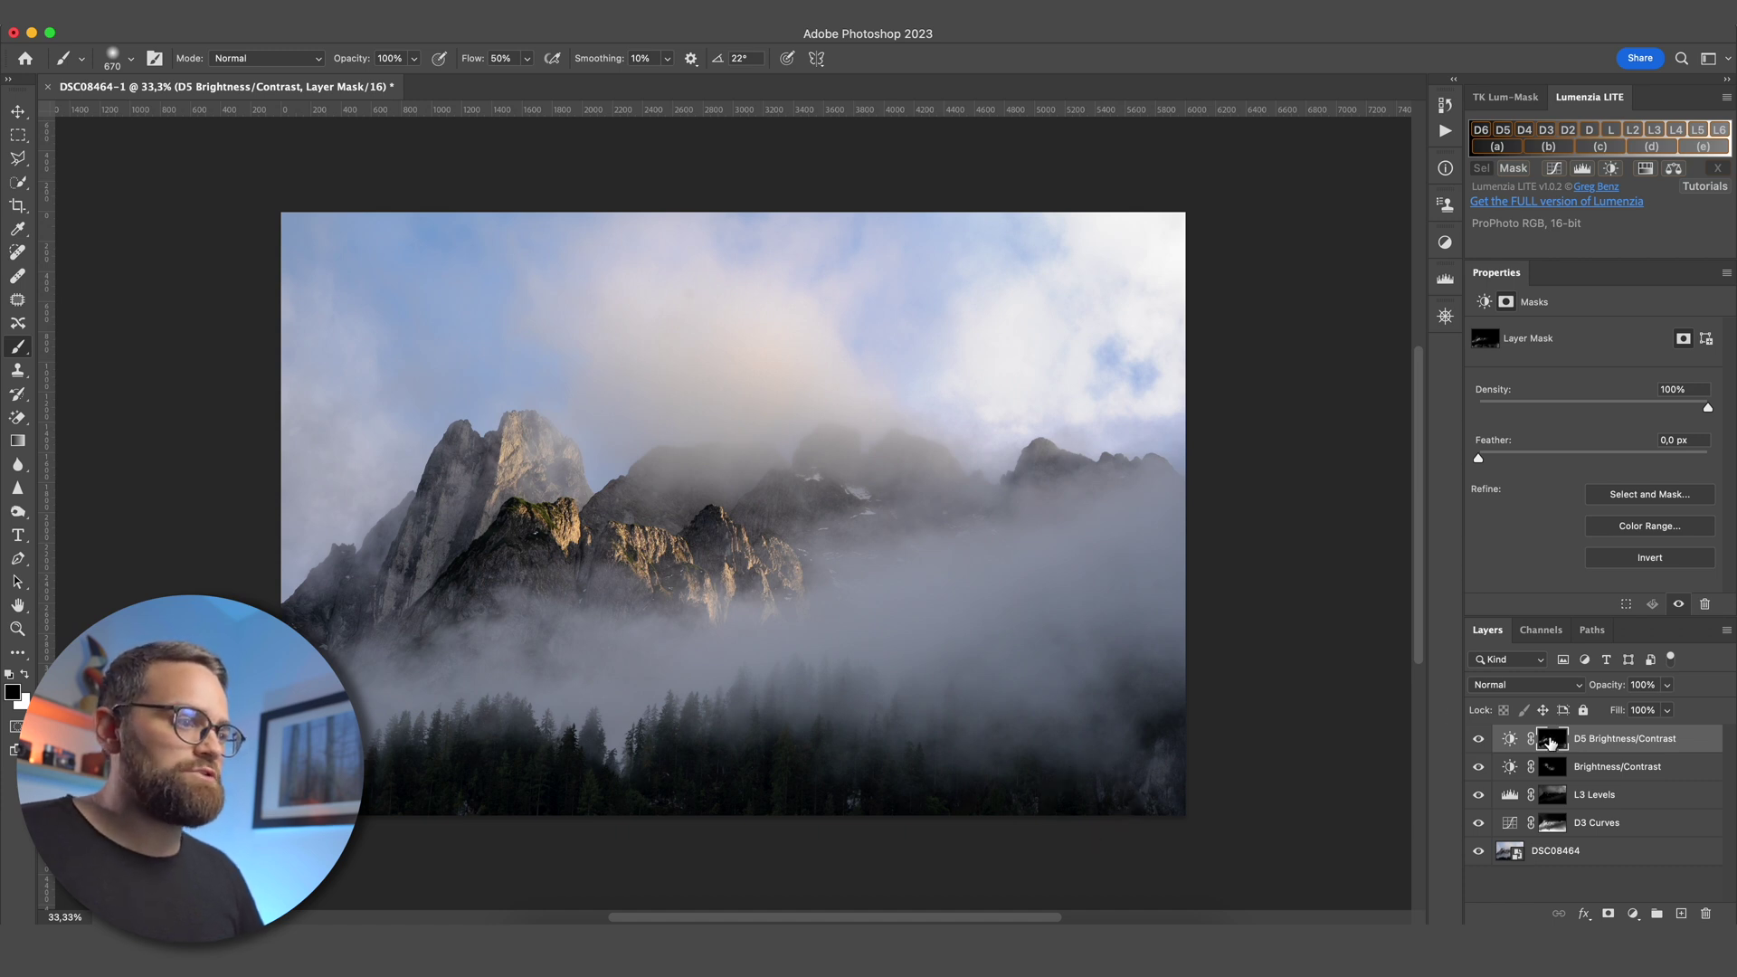
alt+click(1547, 742)
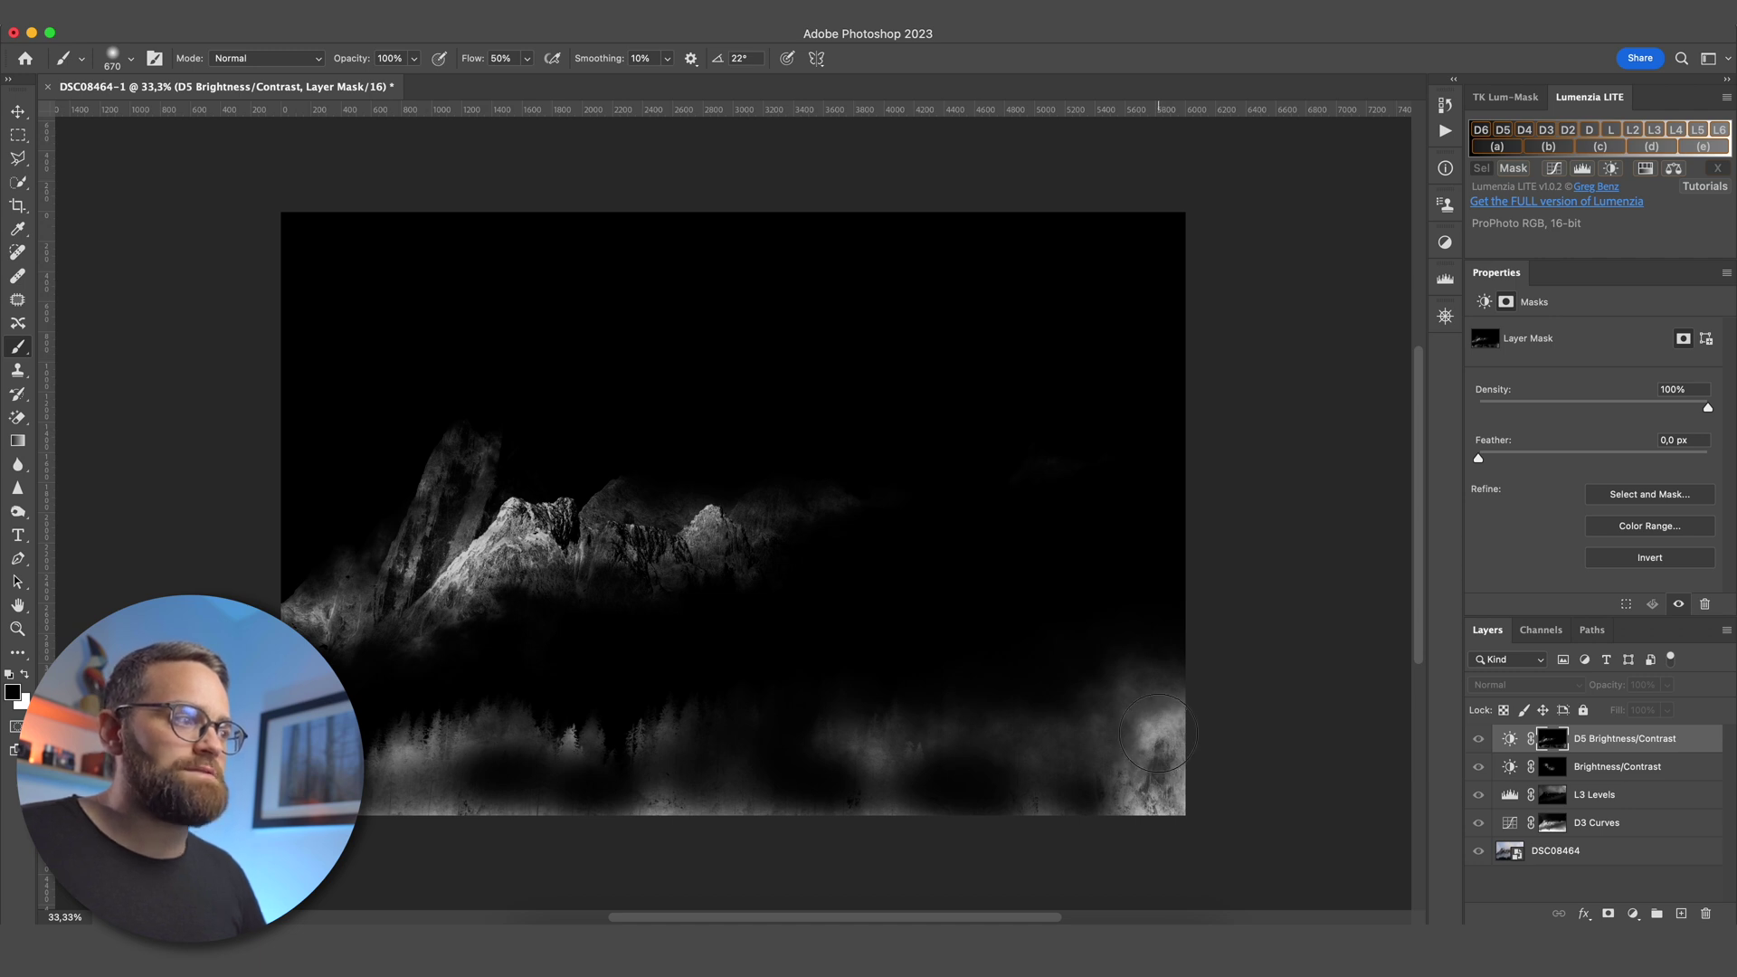
mouse_move(1159, 734)
mouse_down()
mouse_move(1151, 778)
mouse_move(1154, 731)
mouse_move(1158, 813)
mouse_move(1178, 766)
mouse_move(1125, 821)
mouse_move(512, 825)
mouse_move(391, 806)
mouse_move(407, 770)
mouse_move(494, 748)
mouse_move(422, 806)
mouse_move(539, 835)
mouse_move(884, 817)
mouse_move(617, 803)
mouse_move(958, 733)
mouse_move(1120, 729)
mouse_move(1045, 787)
mouse_move(1182, 687)
mouse_move(1191, 795)
mouse_up()
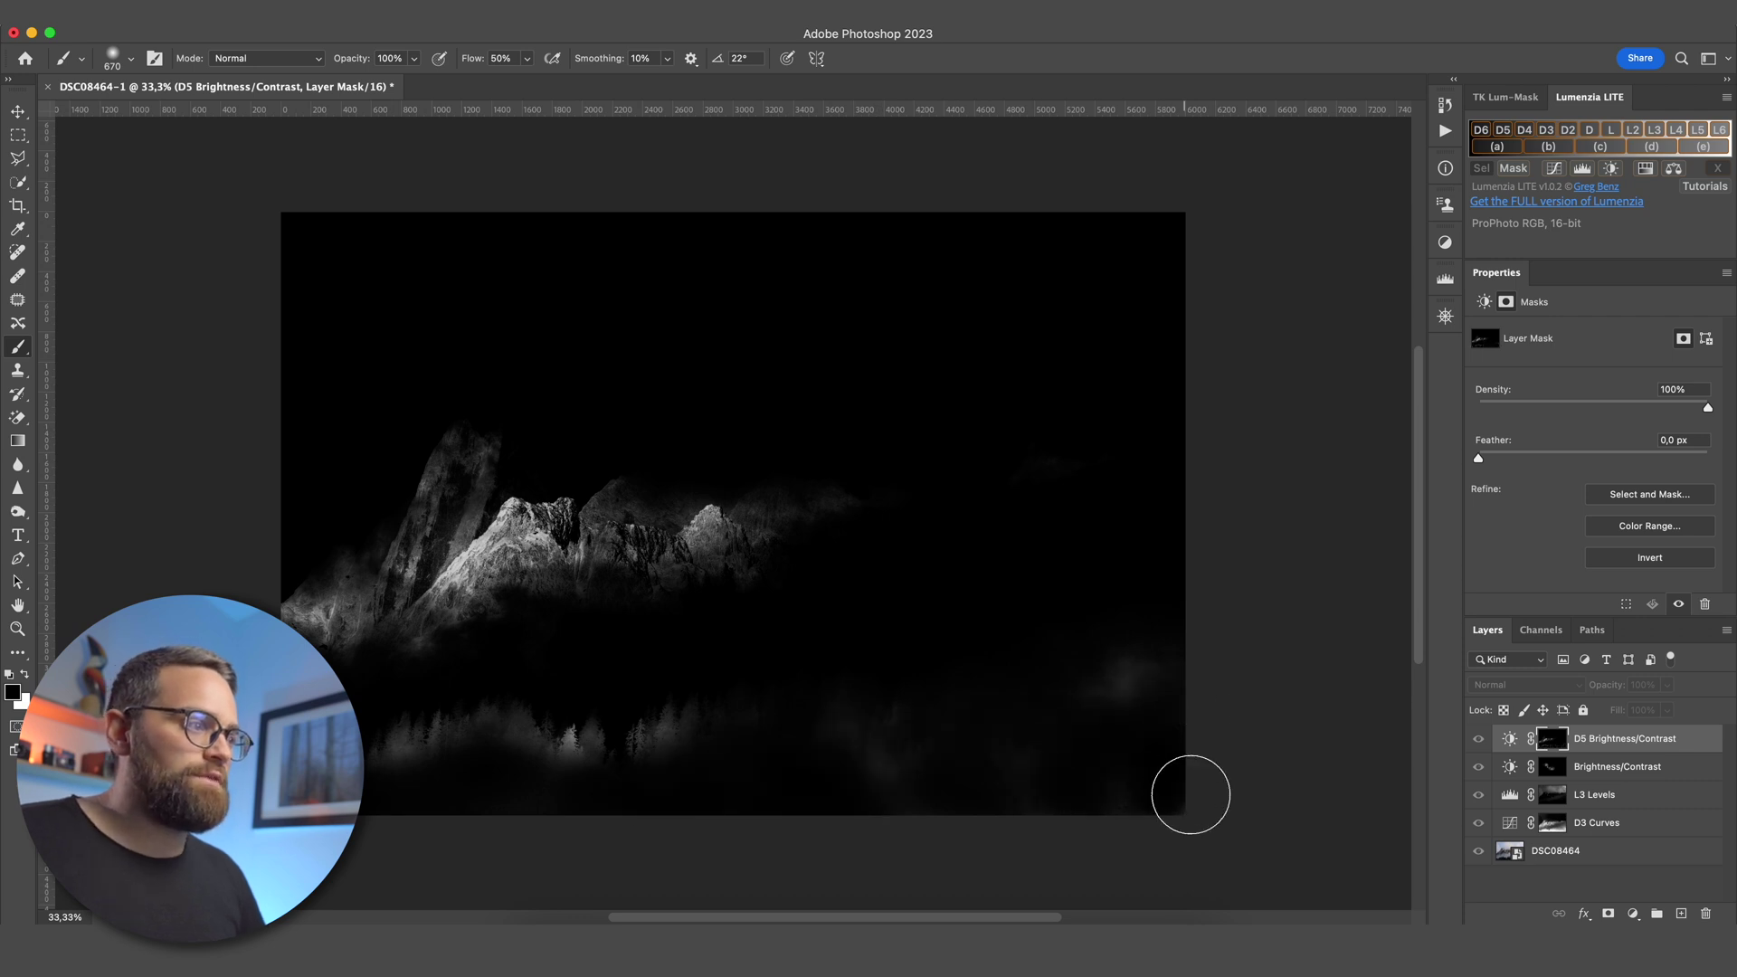
Exit the D5 mask view and toggle the shadow layer off and on to compare
alt+click(1553, 742)
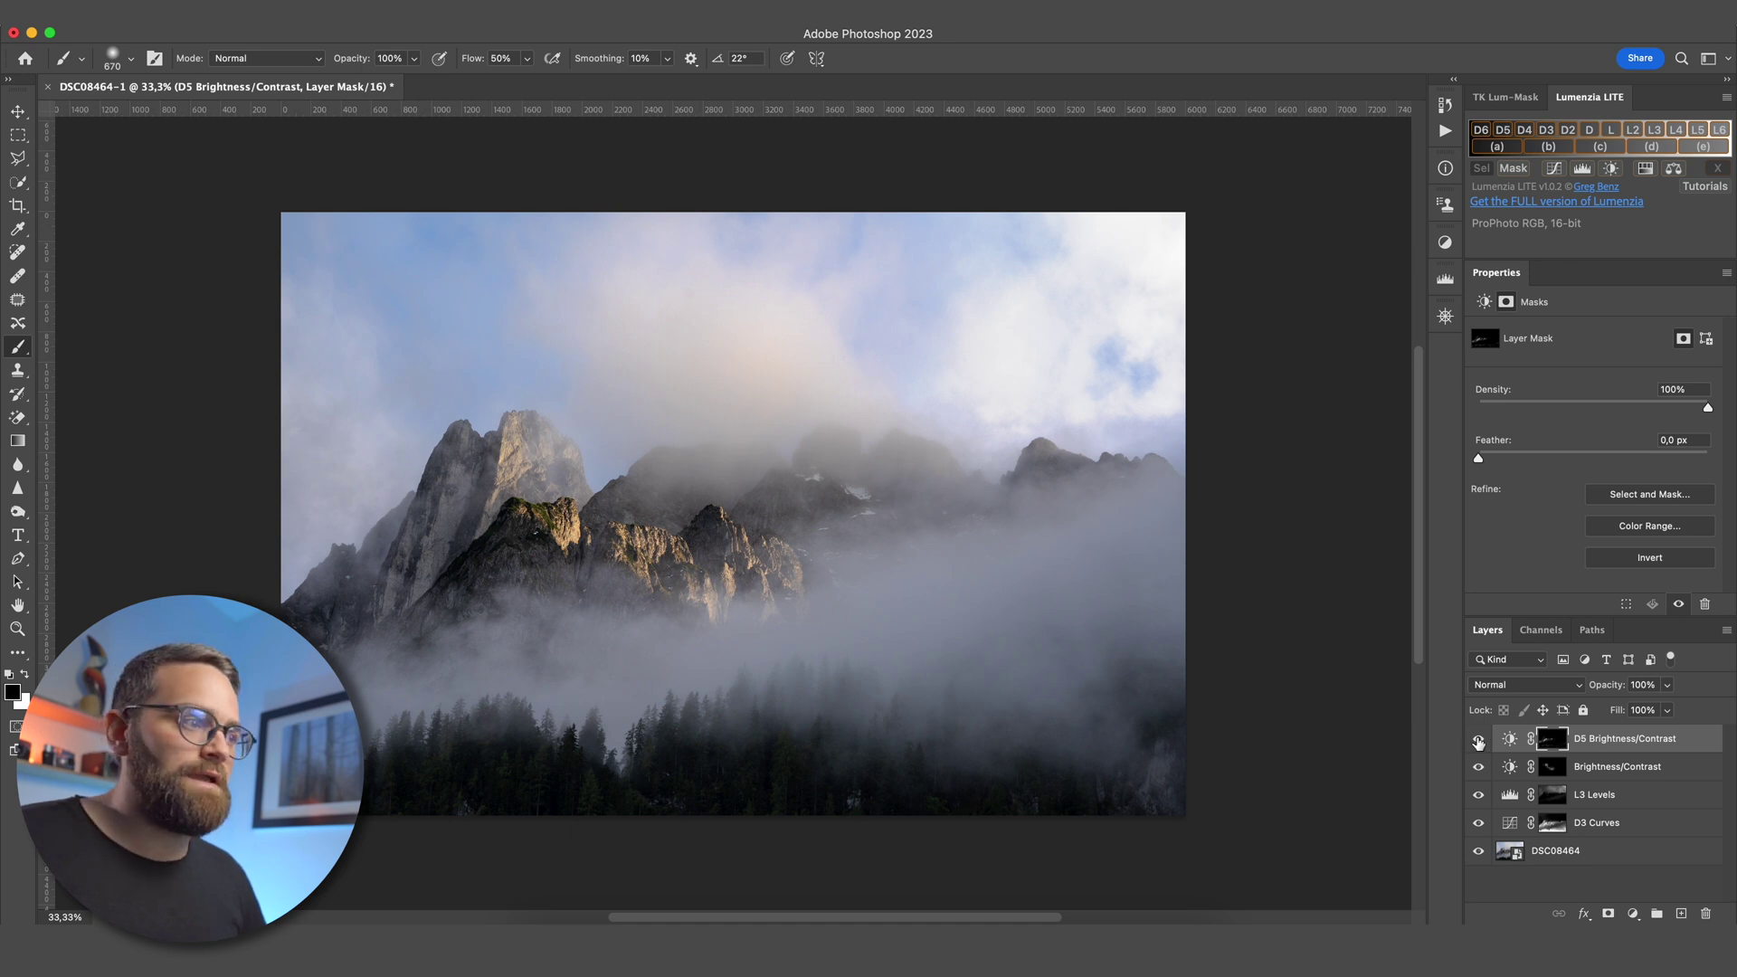
click(1478, 740)
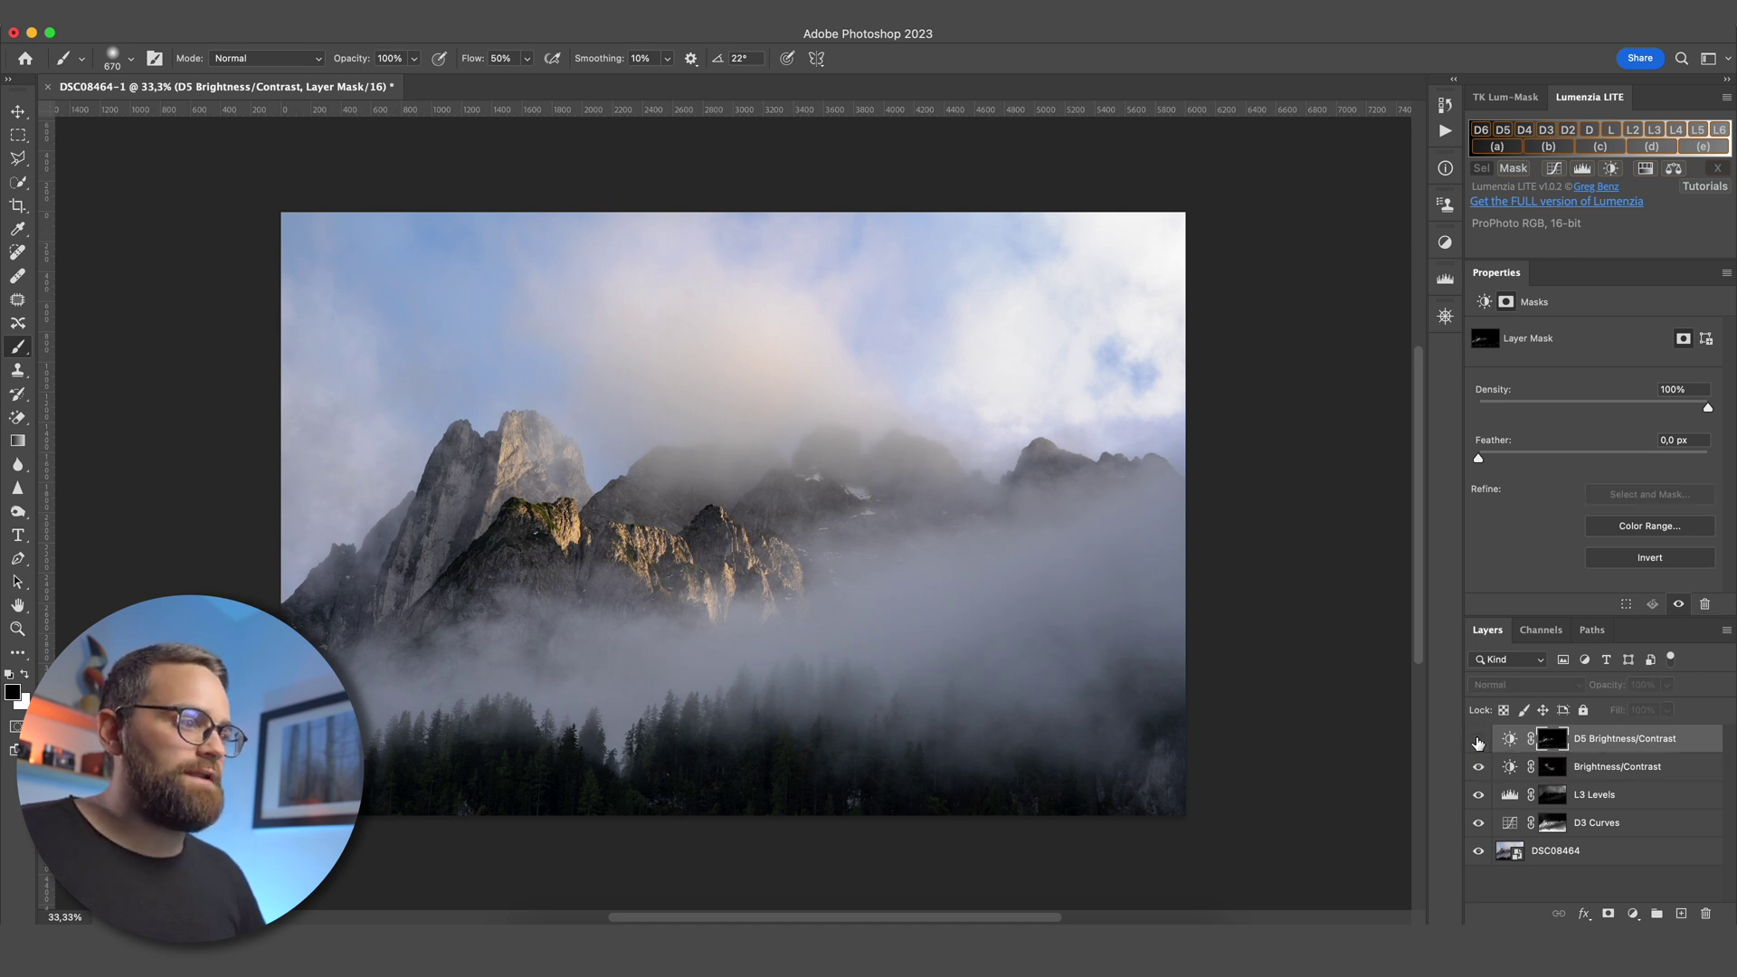
click(1478, 740)
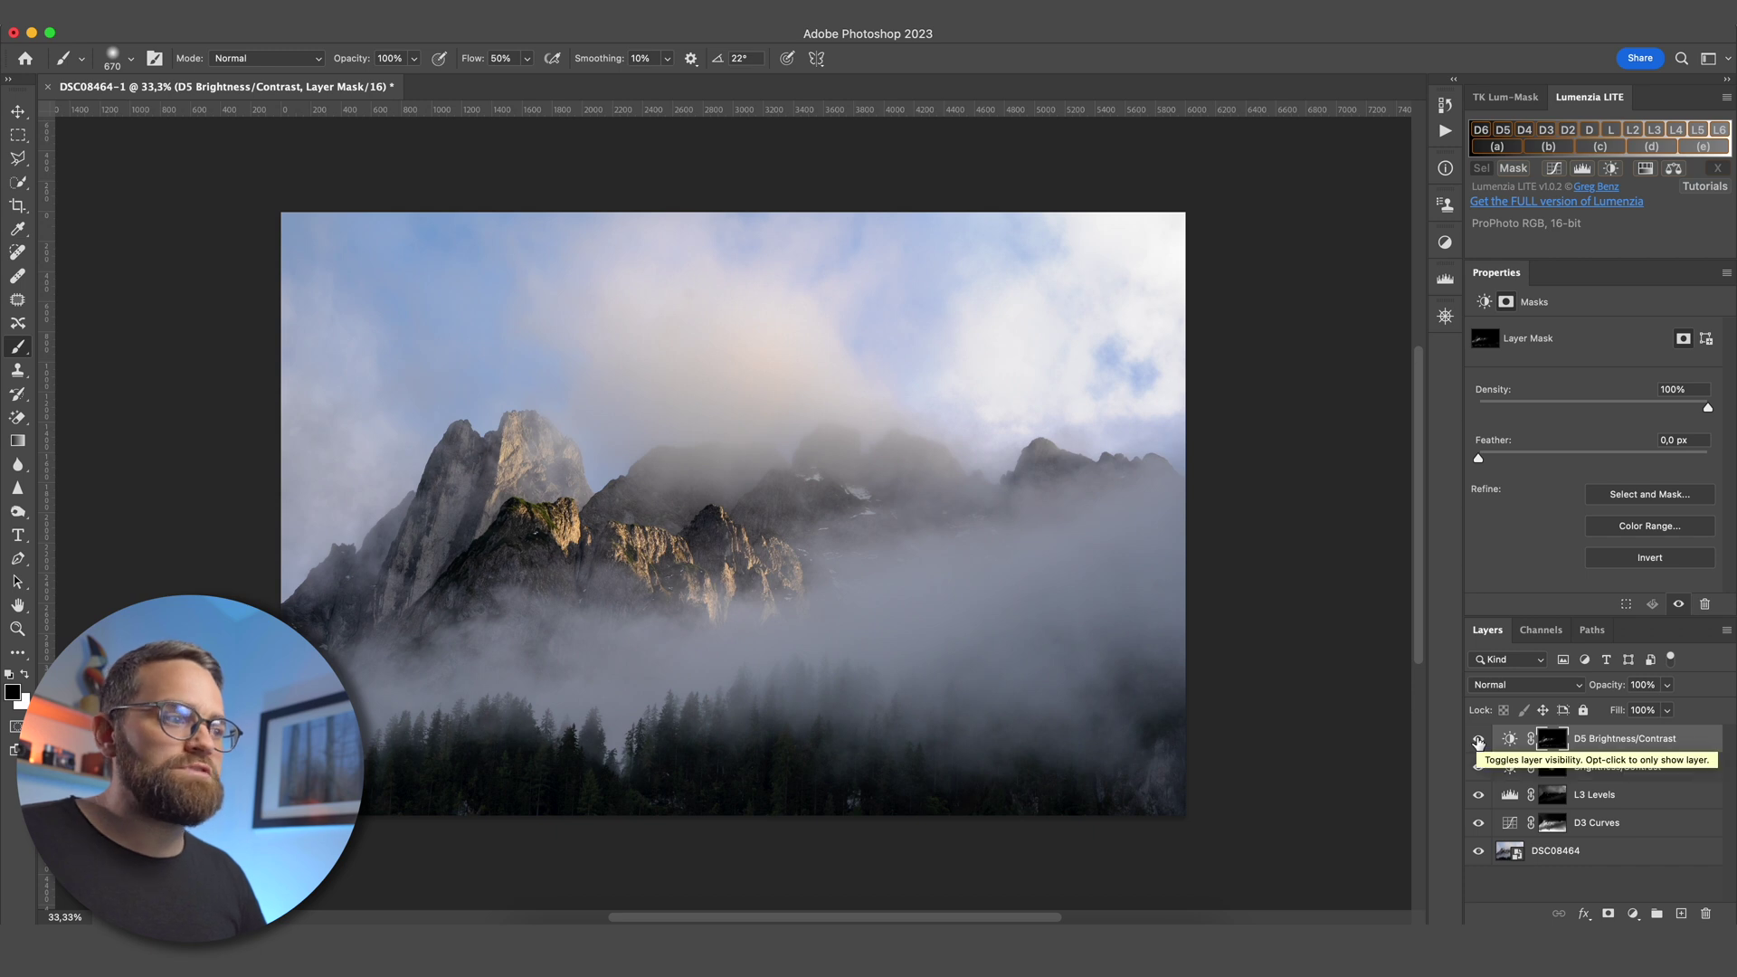
click(1478, 739)
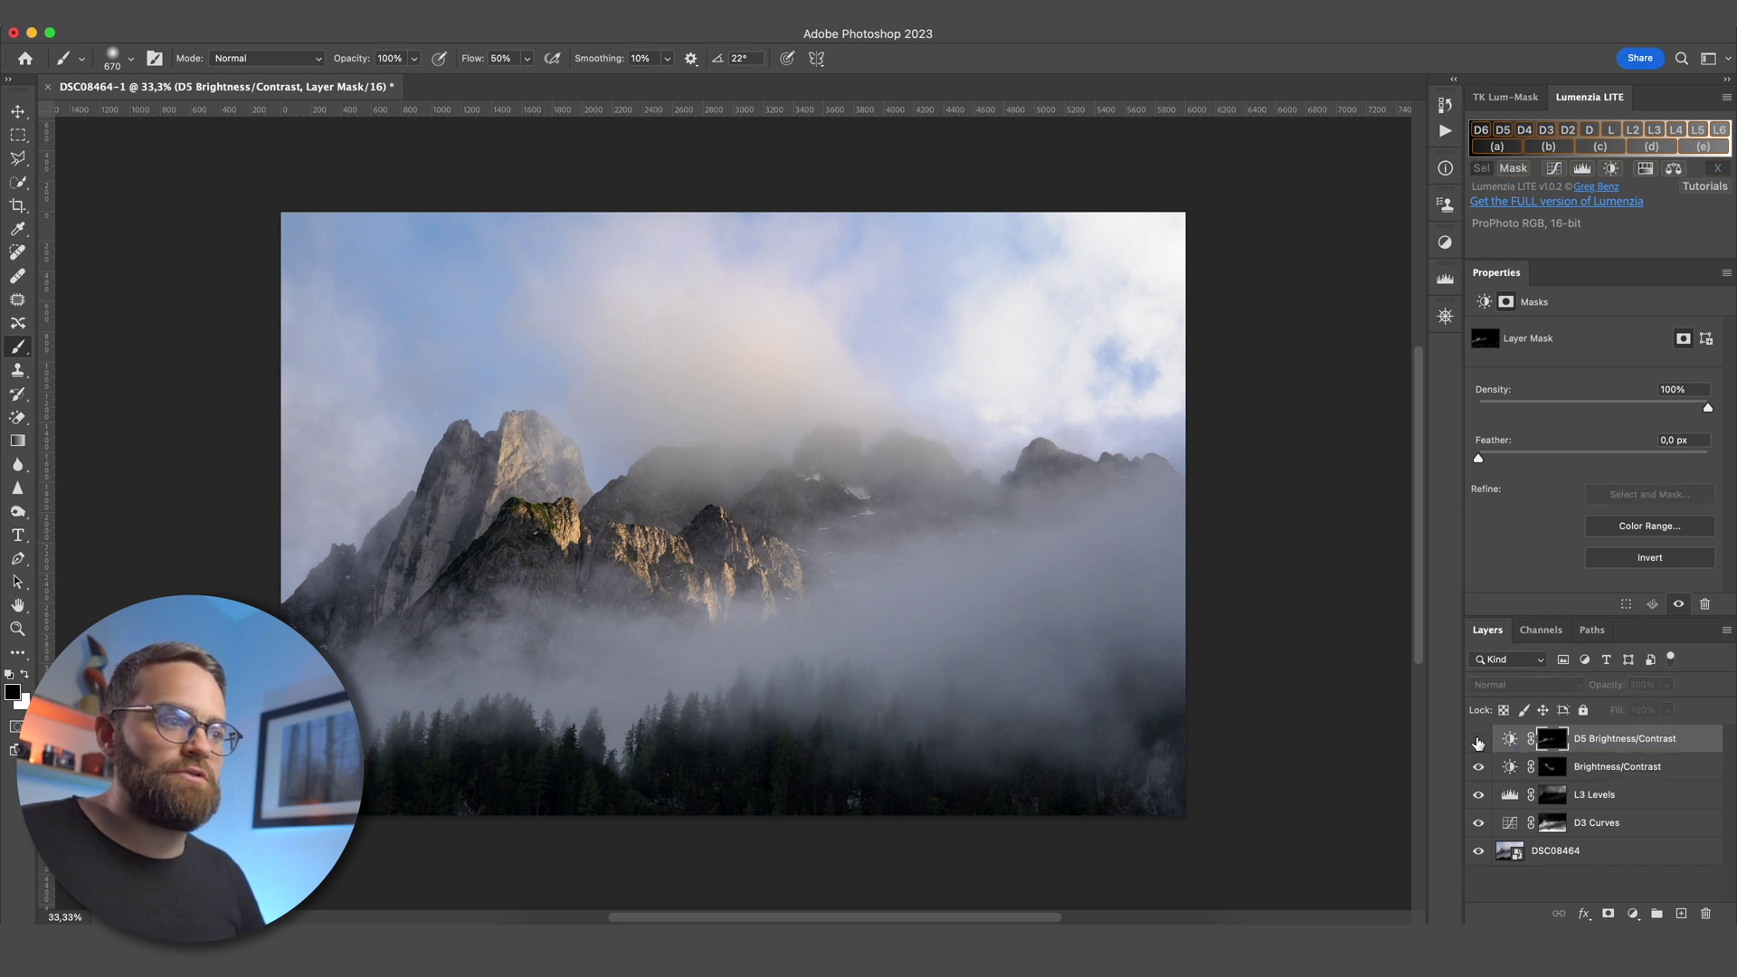
click(1478, 739)
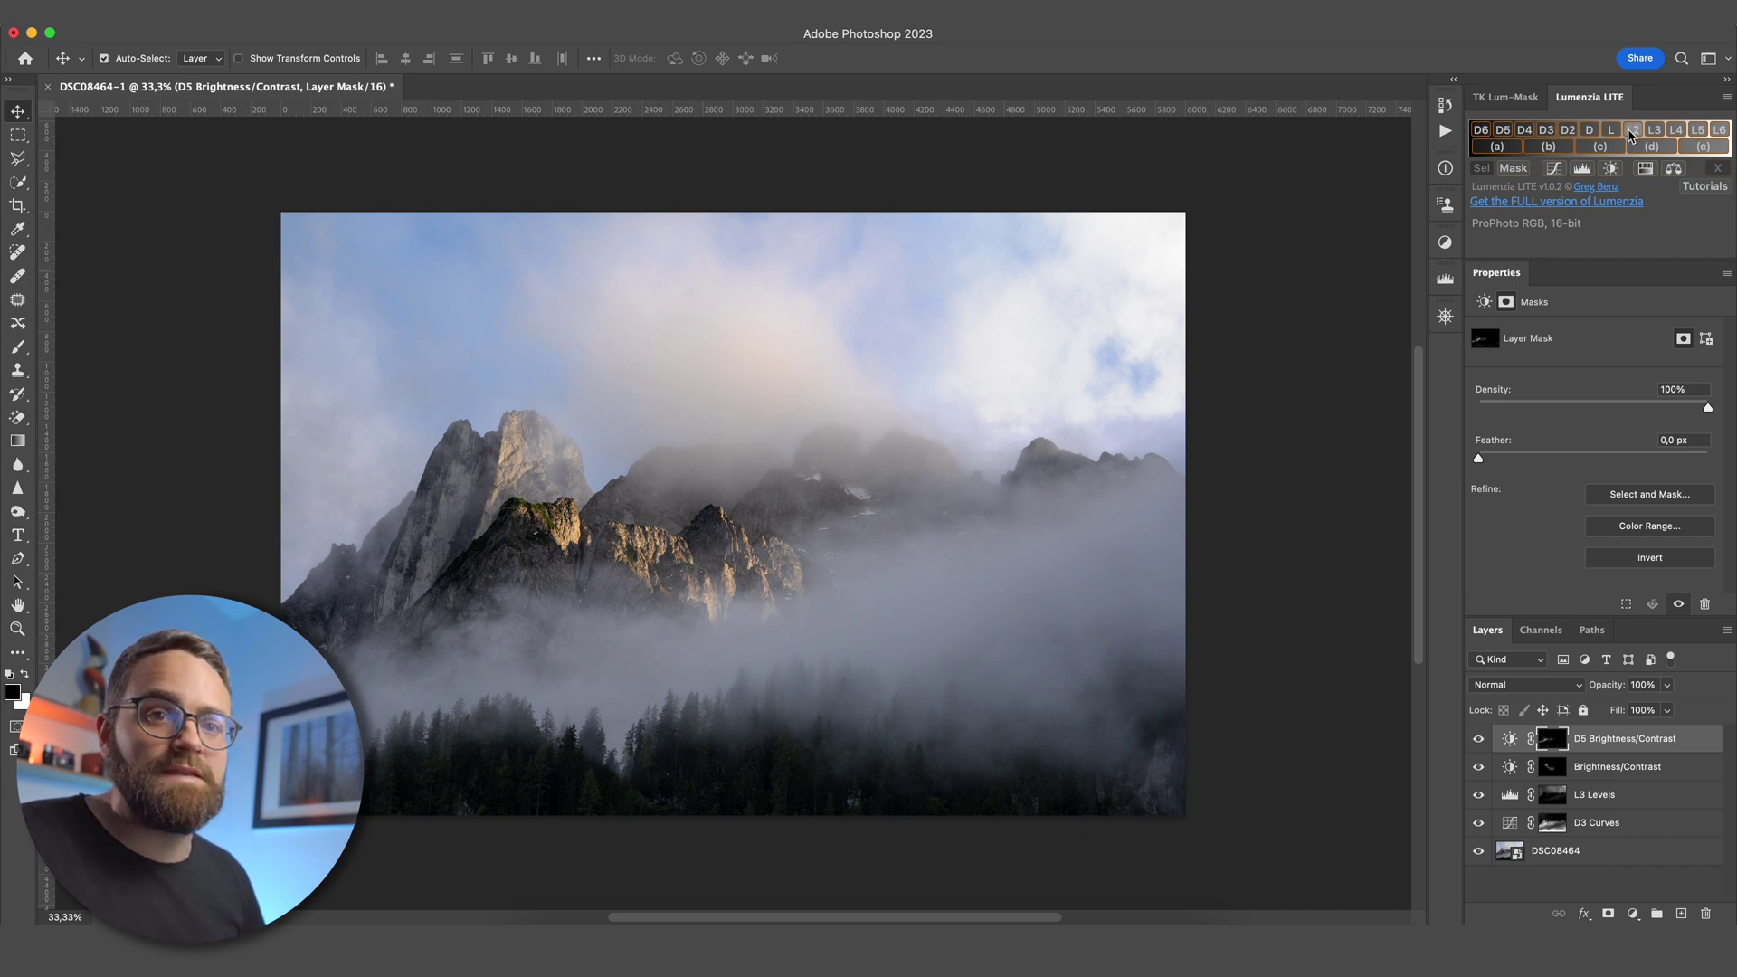
Preview the L2 bright-tone luminosity mask in Lumenzia LITE
click(1631, 132)
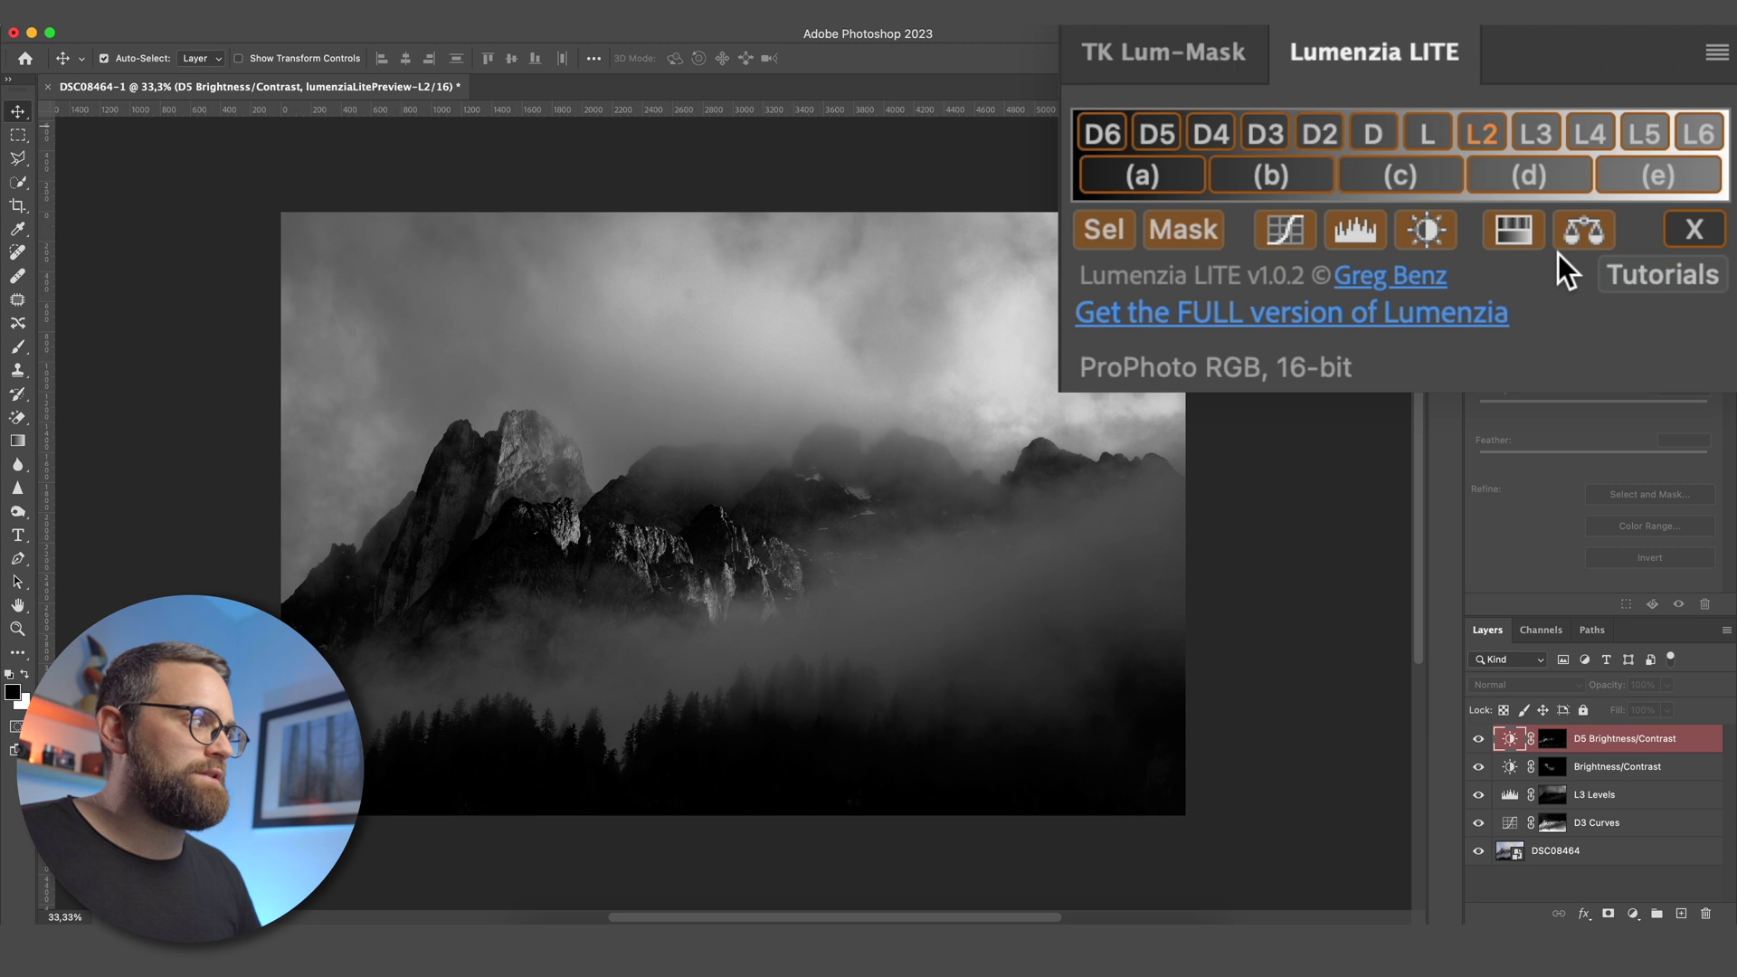
Add an L2 Color Balance layer with midtones Red +27, Magenta -10, Yellow -25, then compare it on and off
click(1576, 237)
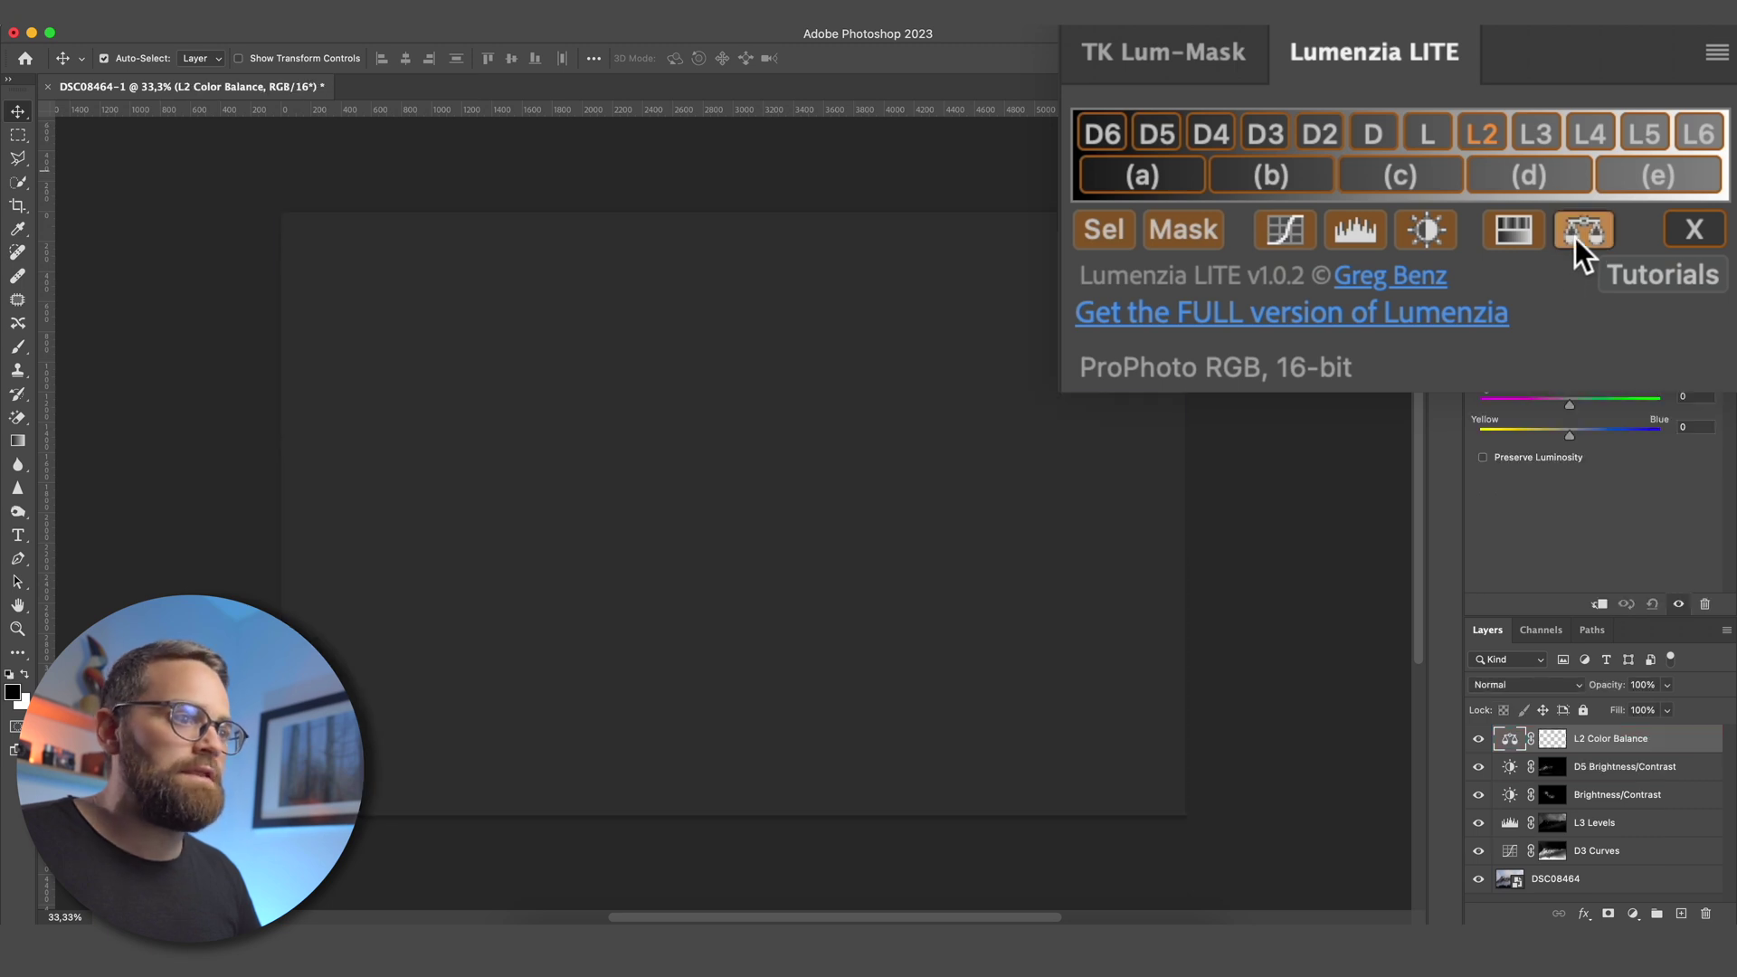
drag(1404, 546, 1360, 546)
drag(1404, 483, 1387, 485)
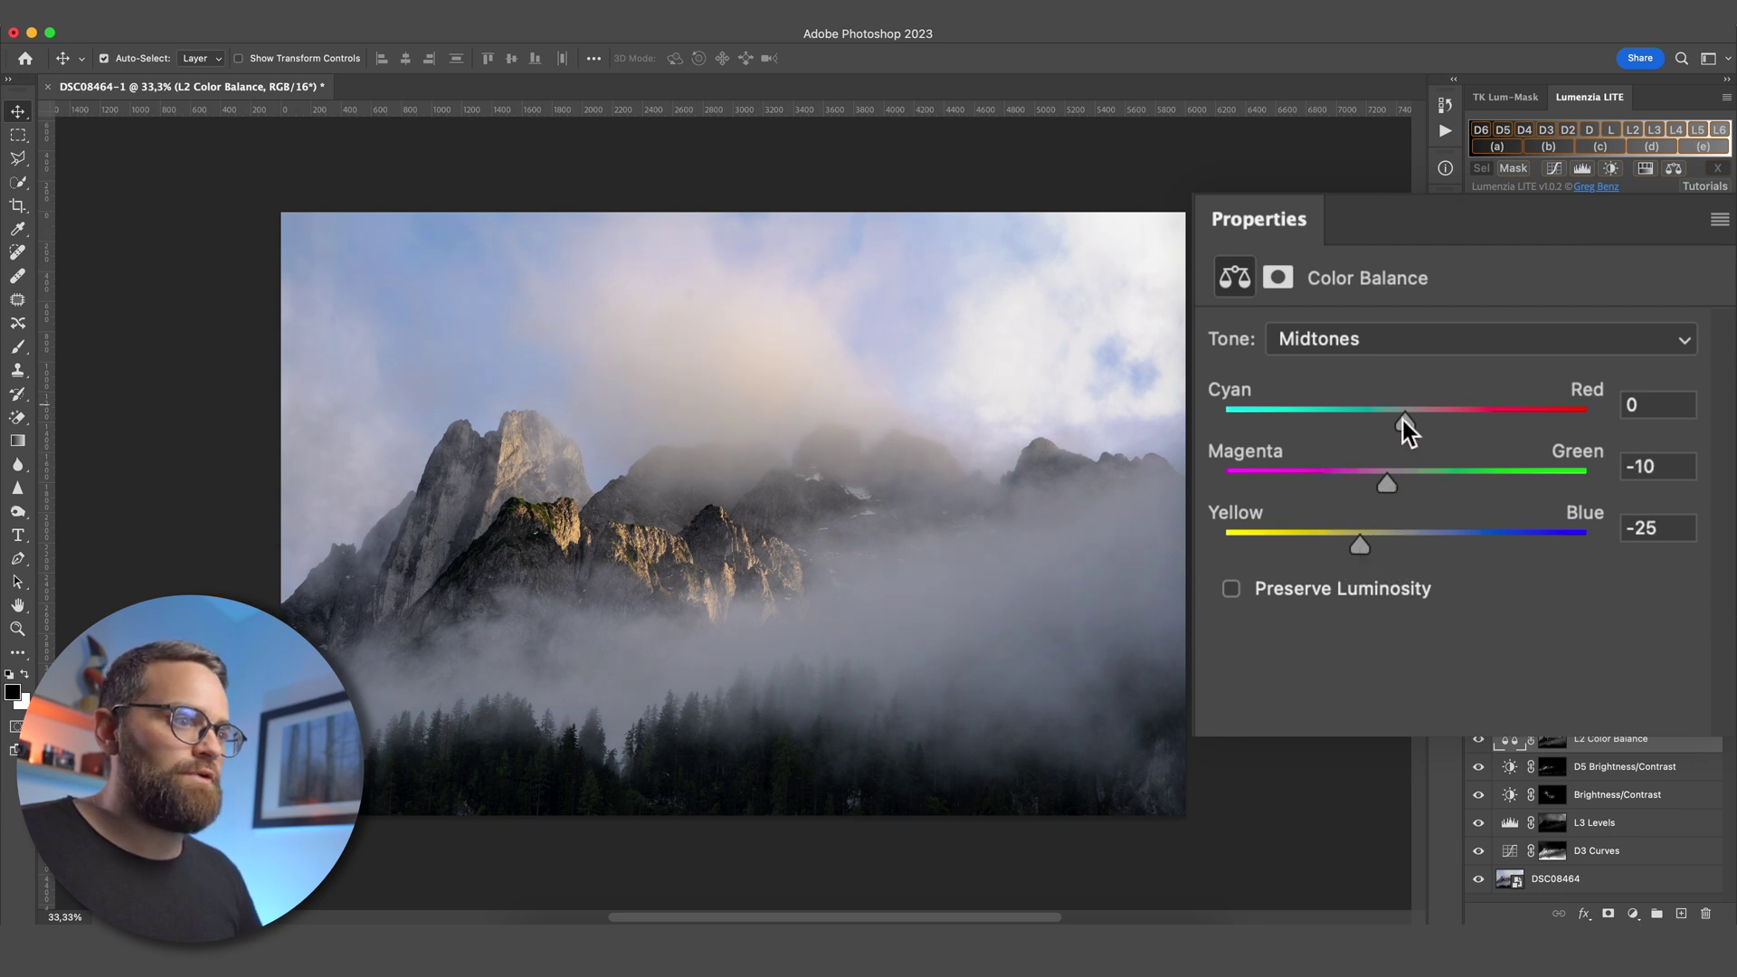
drag(1404, 422, 1453, 412)
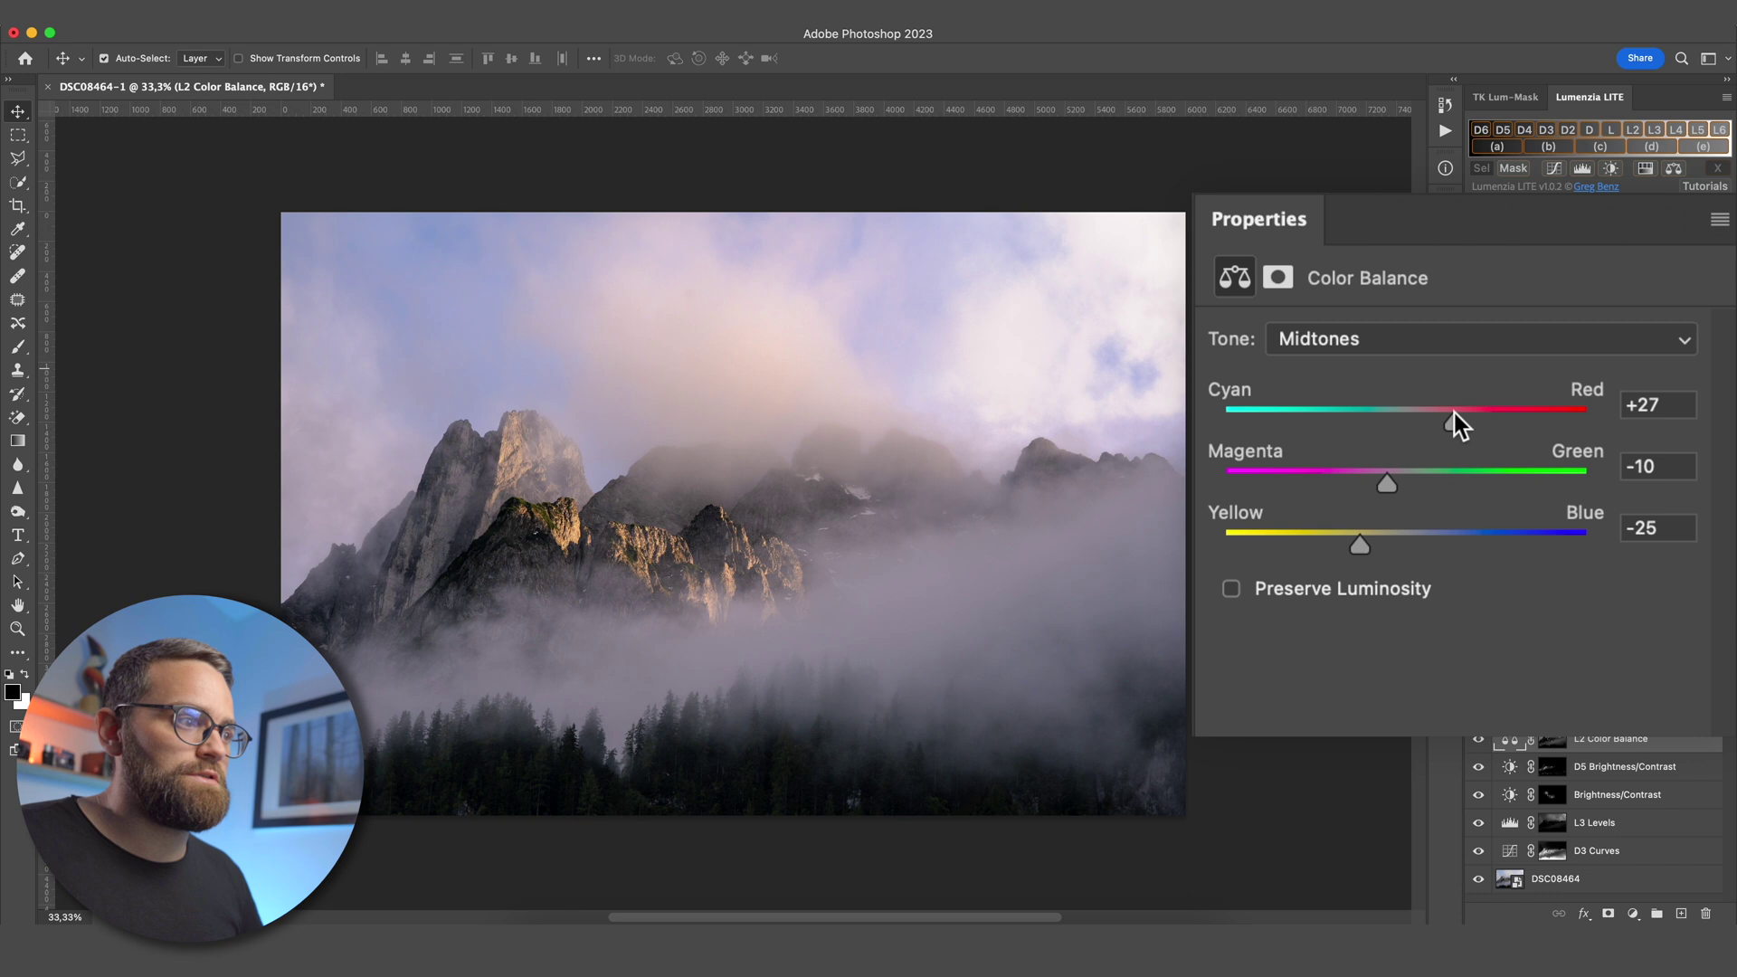
click(1477, 741)
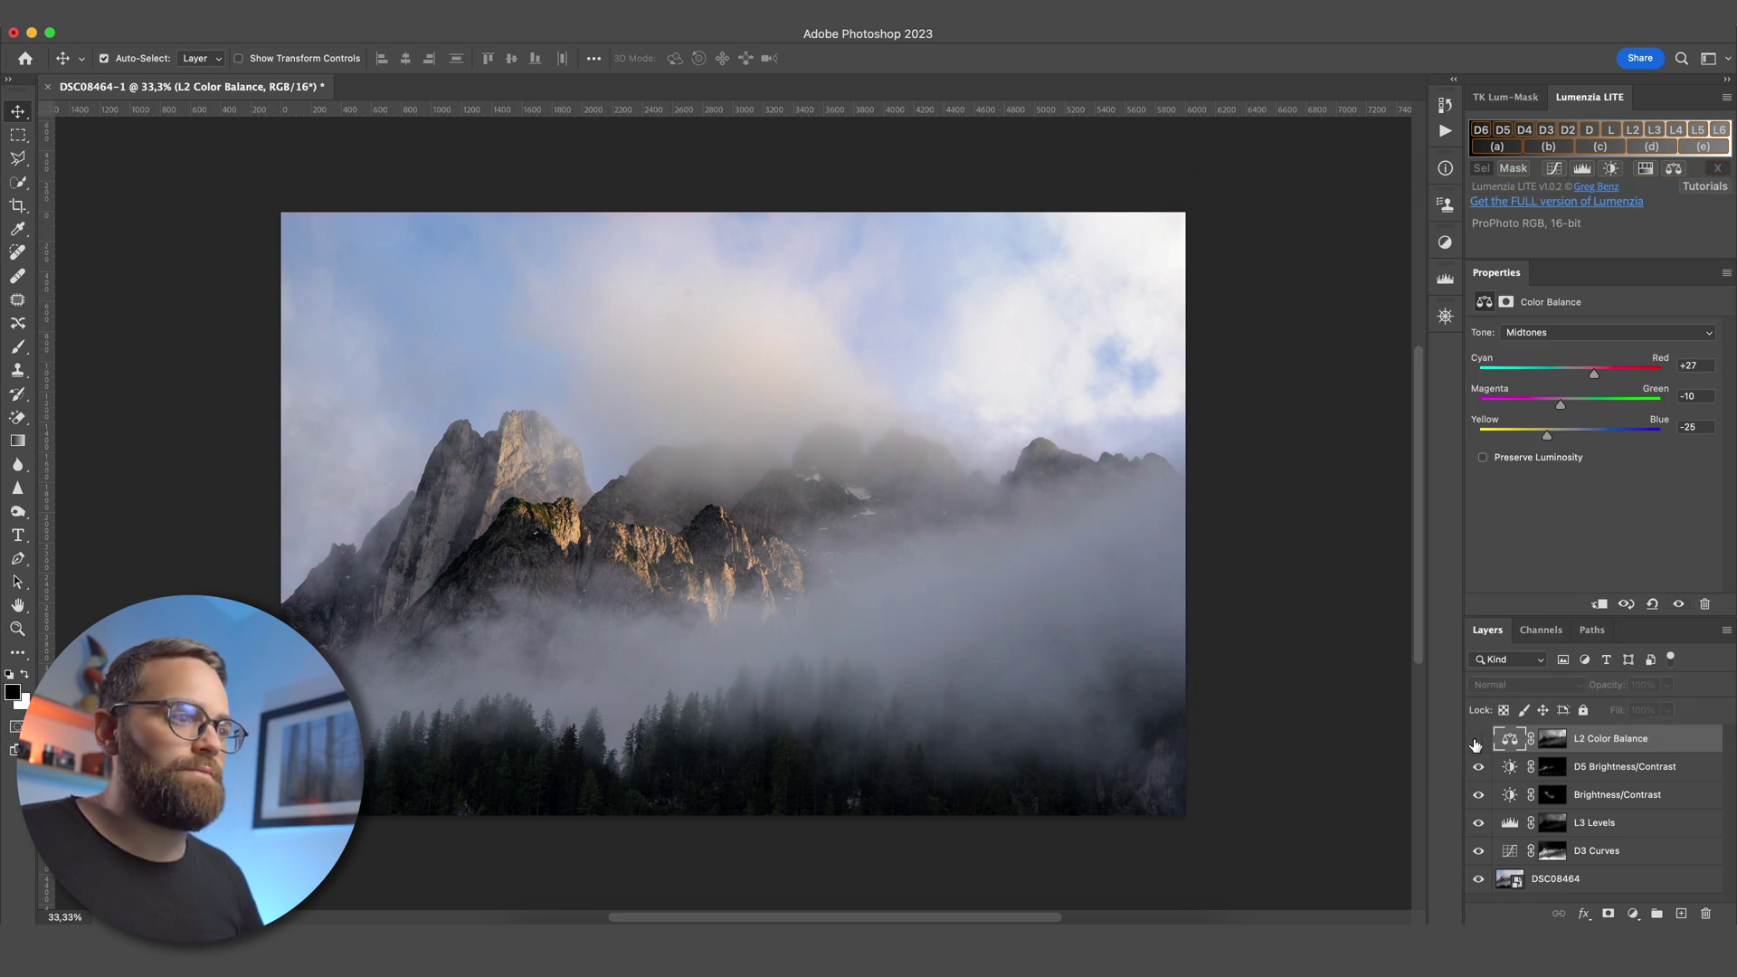
click(1477, 741)
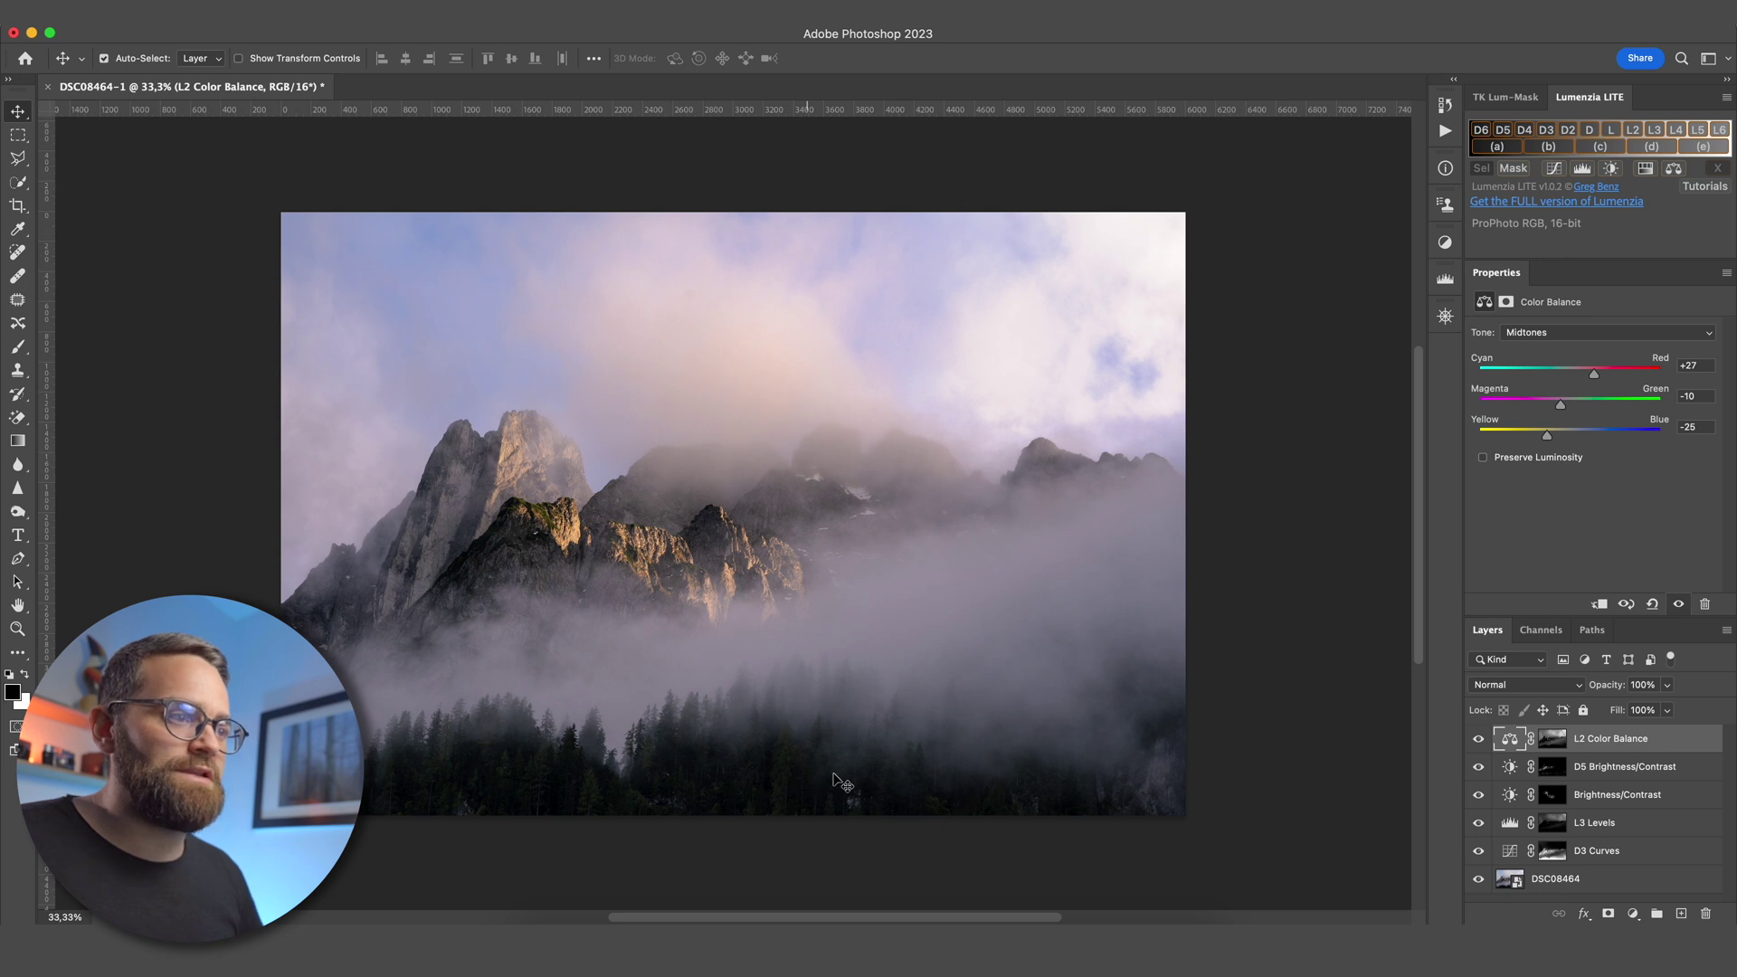
Select the Brush, target the L2 Color Balance mask and size the brush to 785 px
key(b)
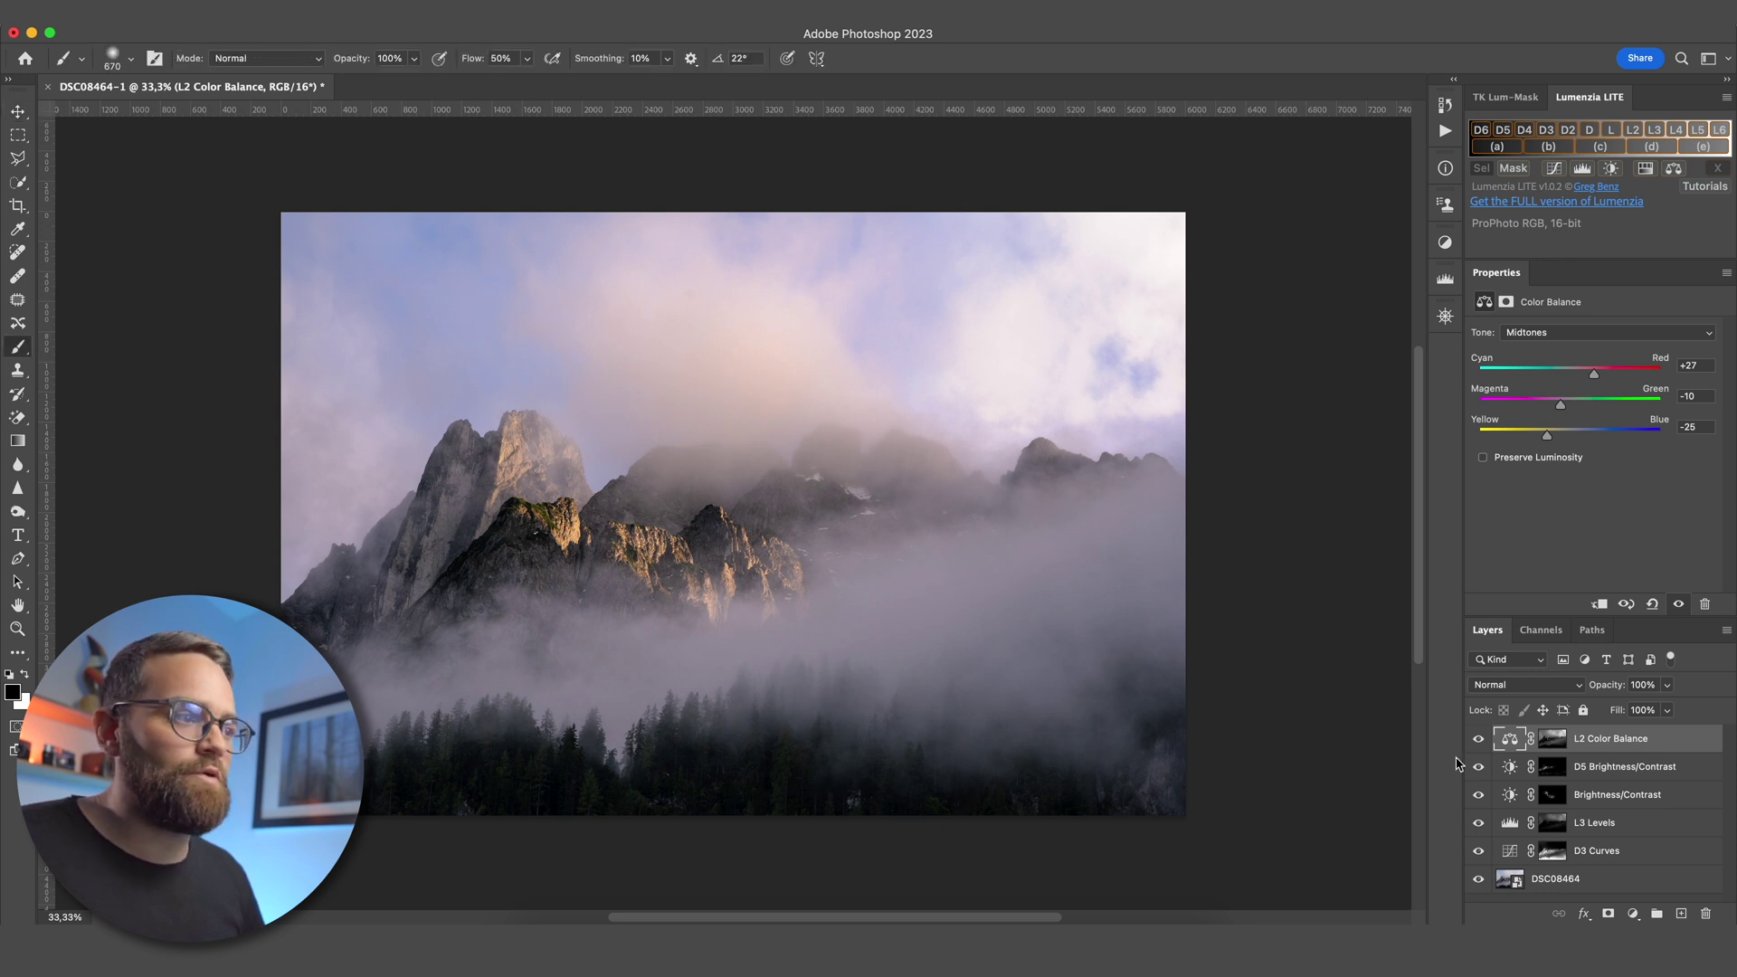
click(1552, 738)
drag(796, 734, 823, 734)
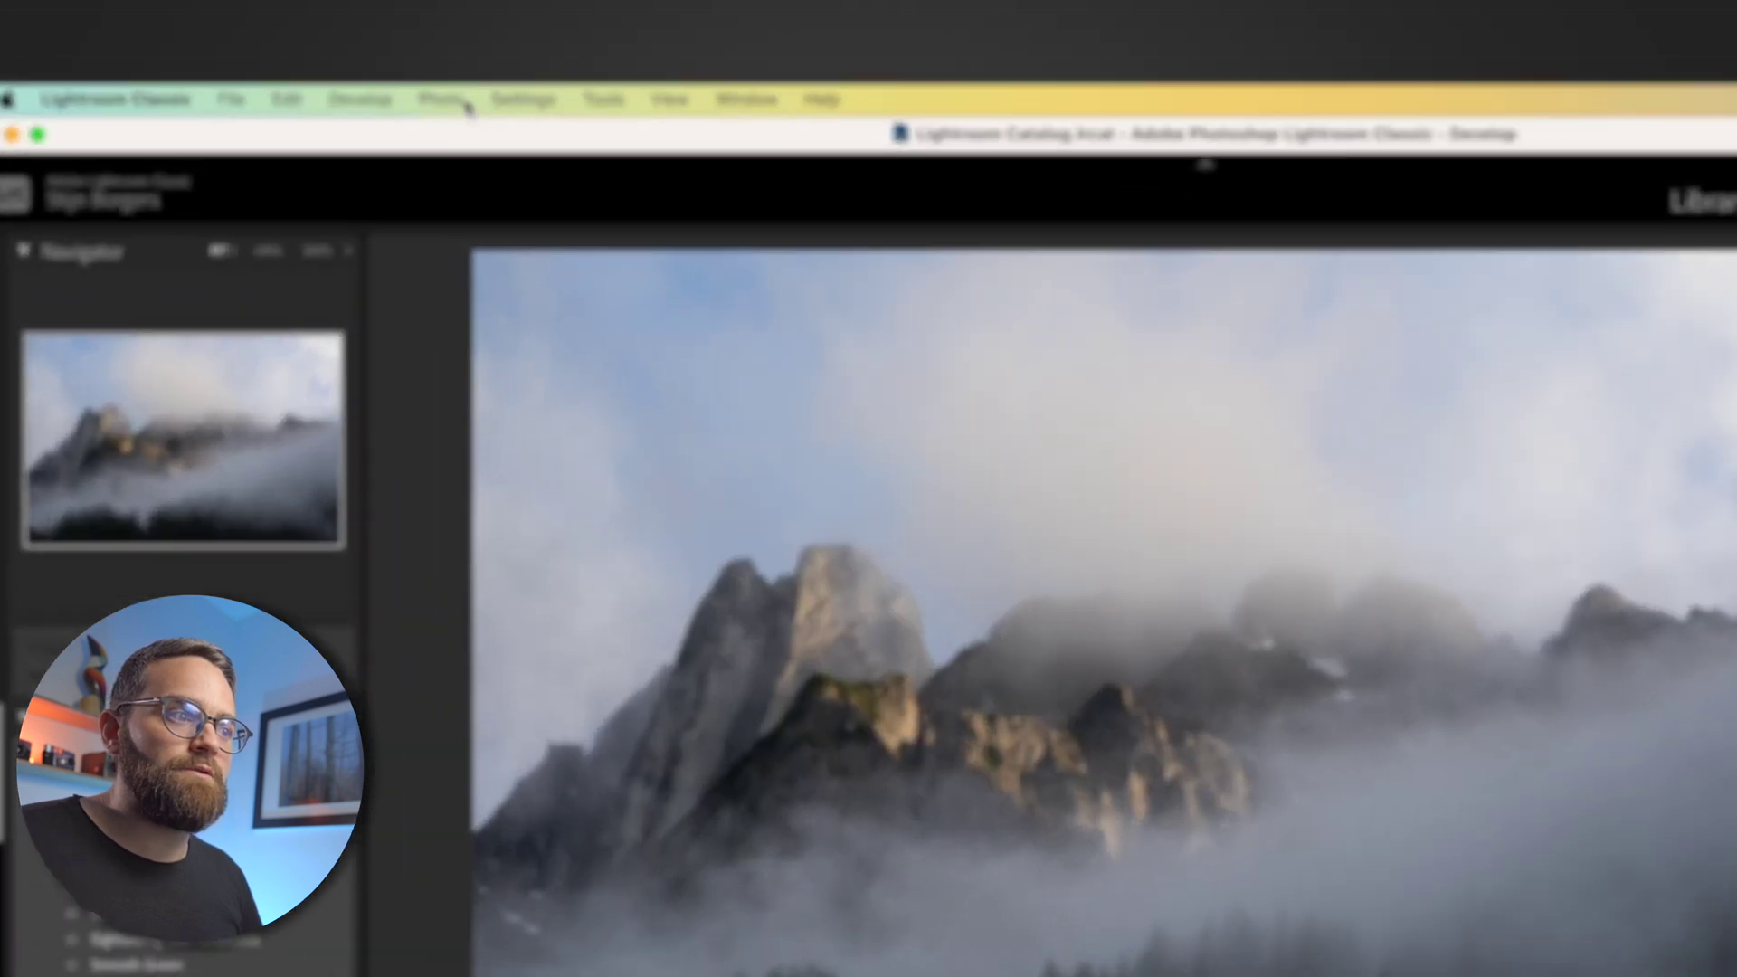
Review Lightroom's Photo > Edit In options for Edit in Adobe Photoshop
click(463, 101)
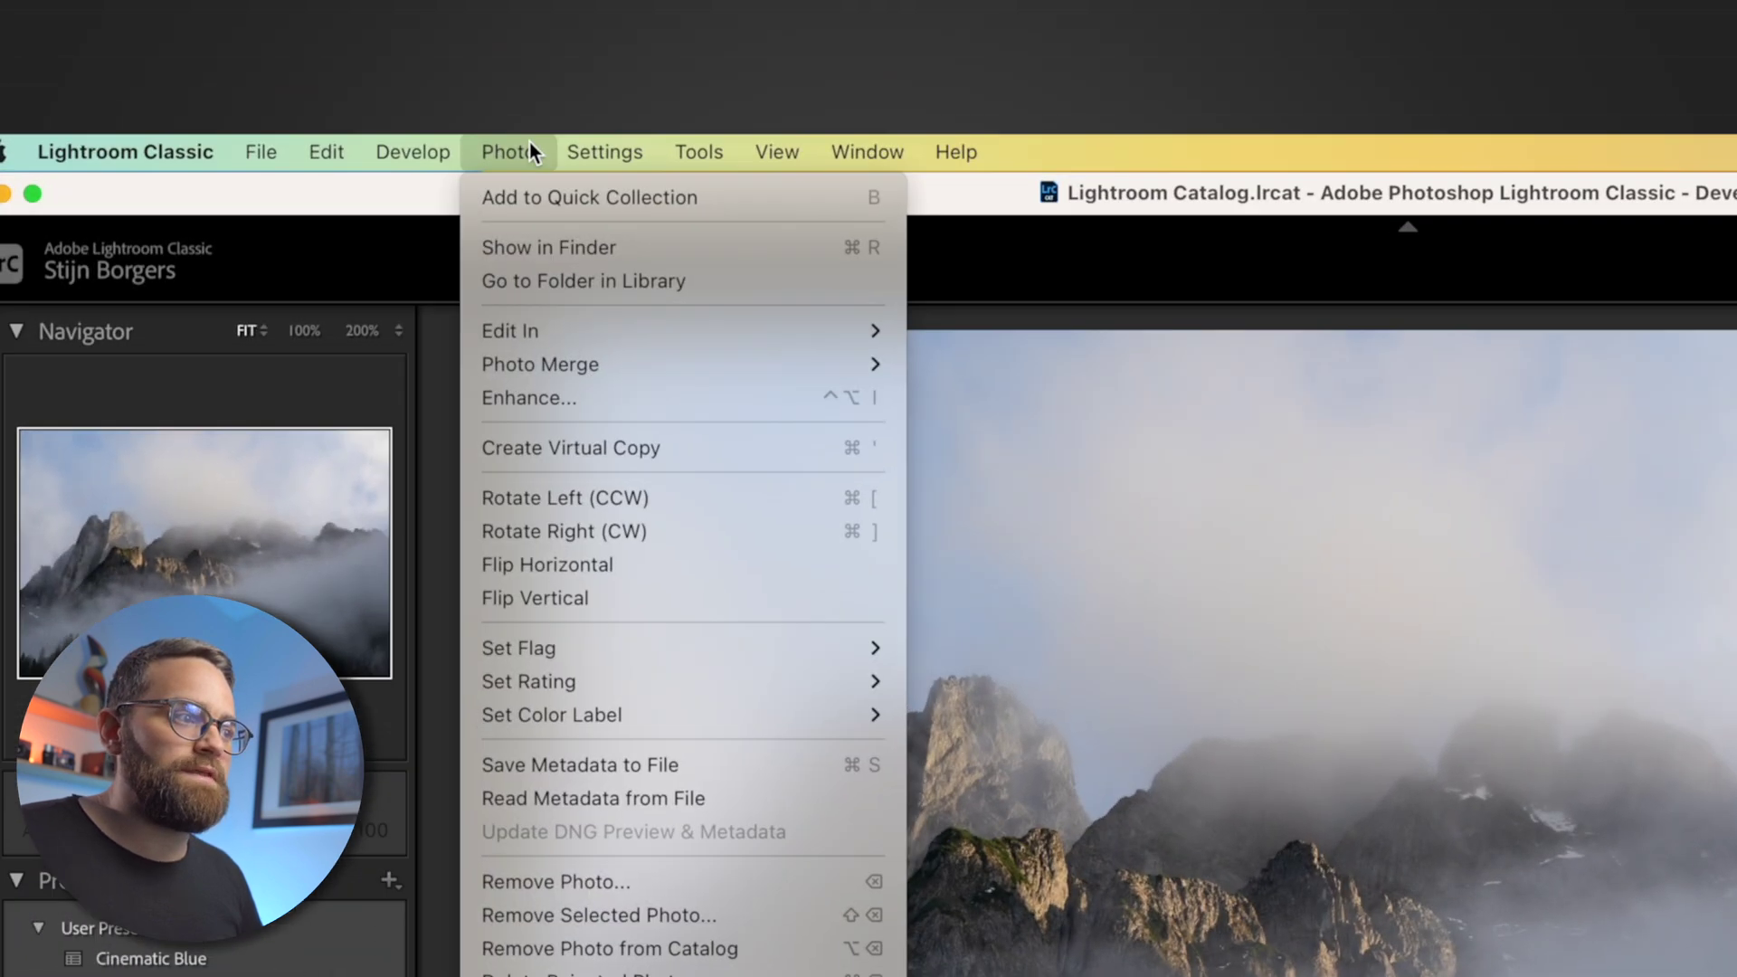
mouse_move(490, 253)
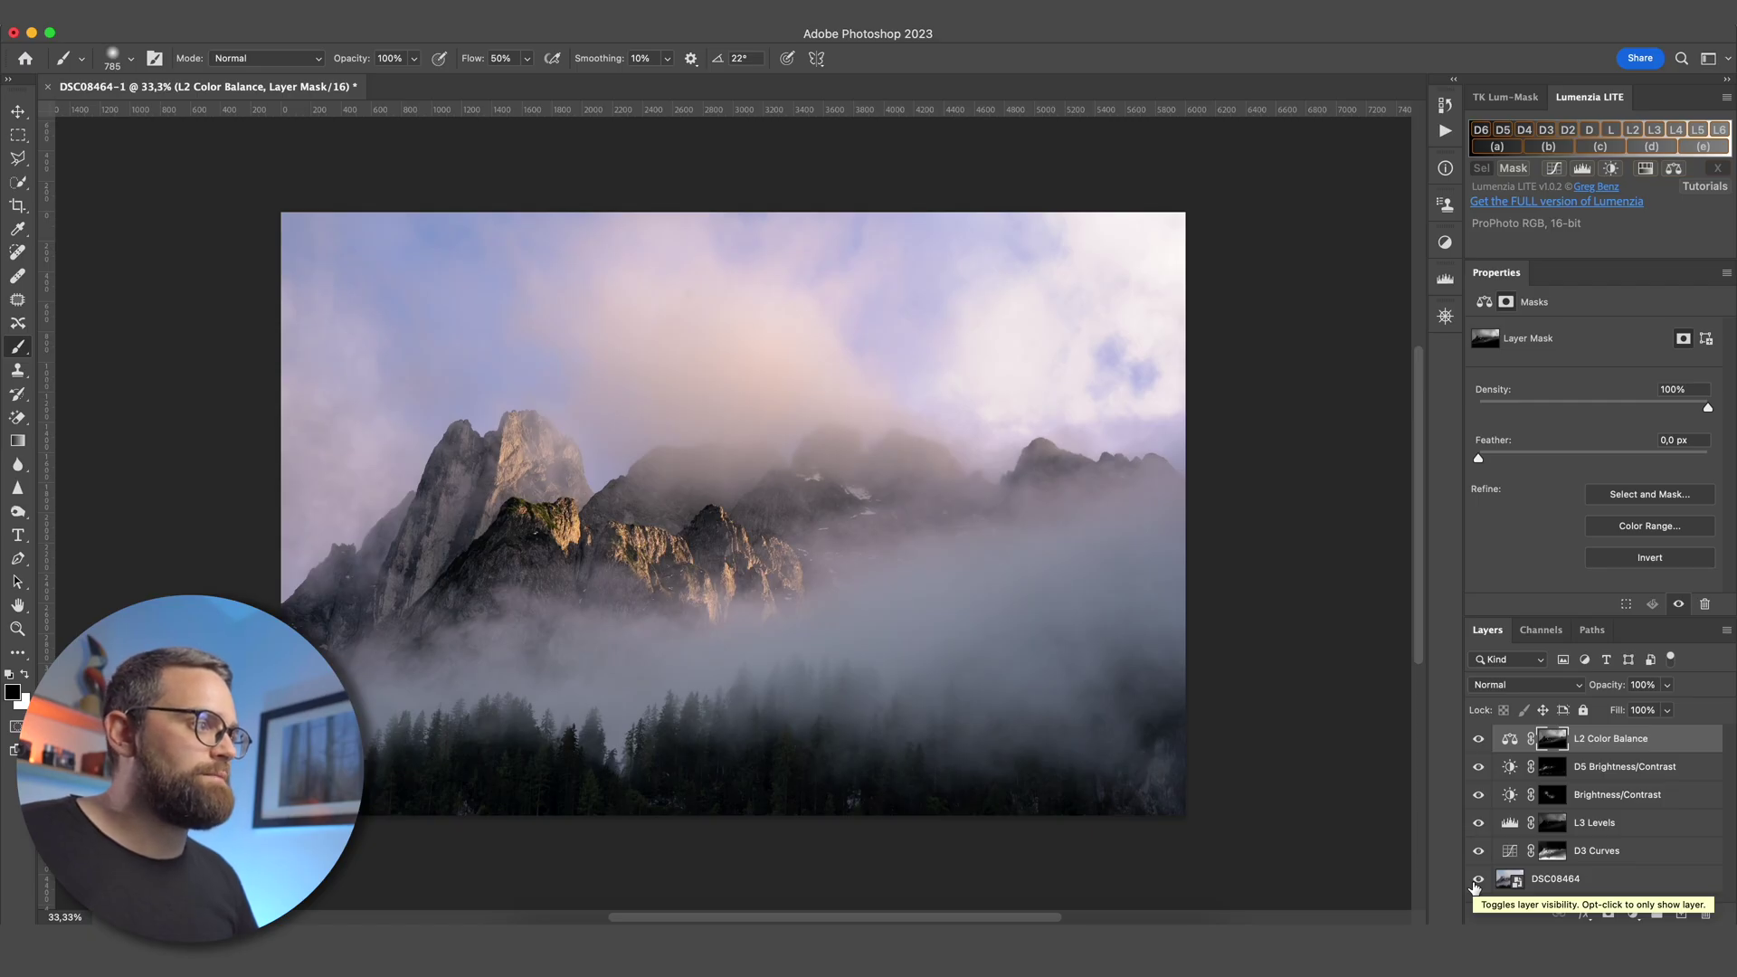
Make a New Smart Object via Copy of the DSC08464 layer
right_click(1558, 880)
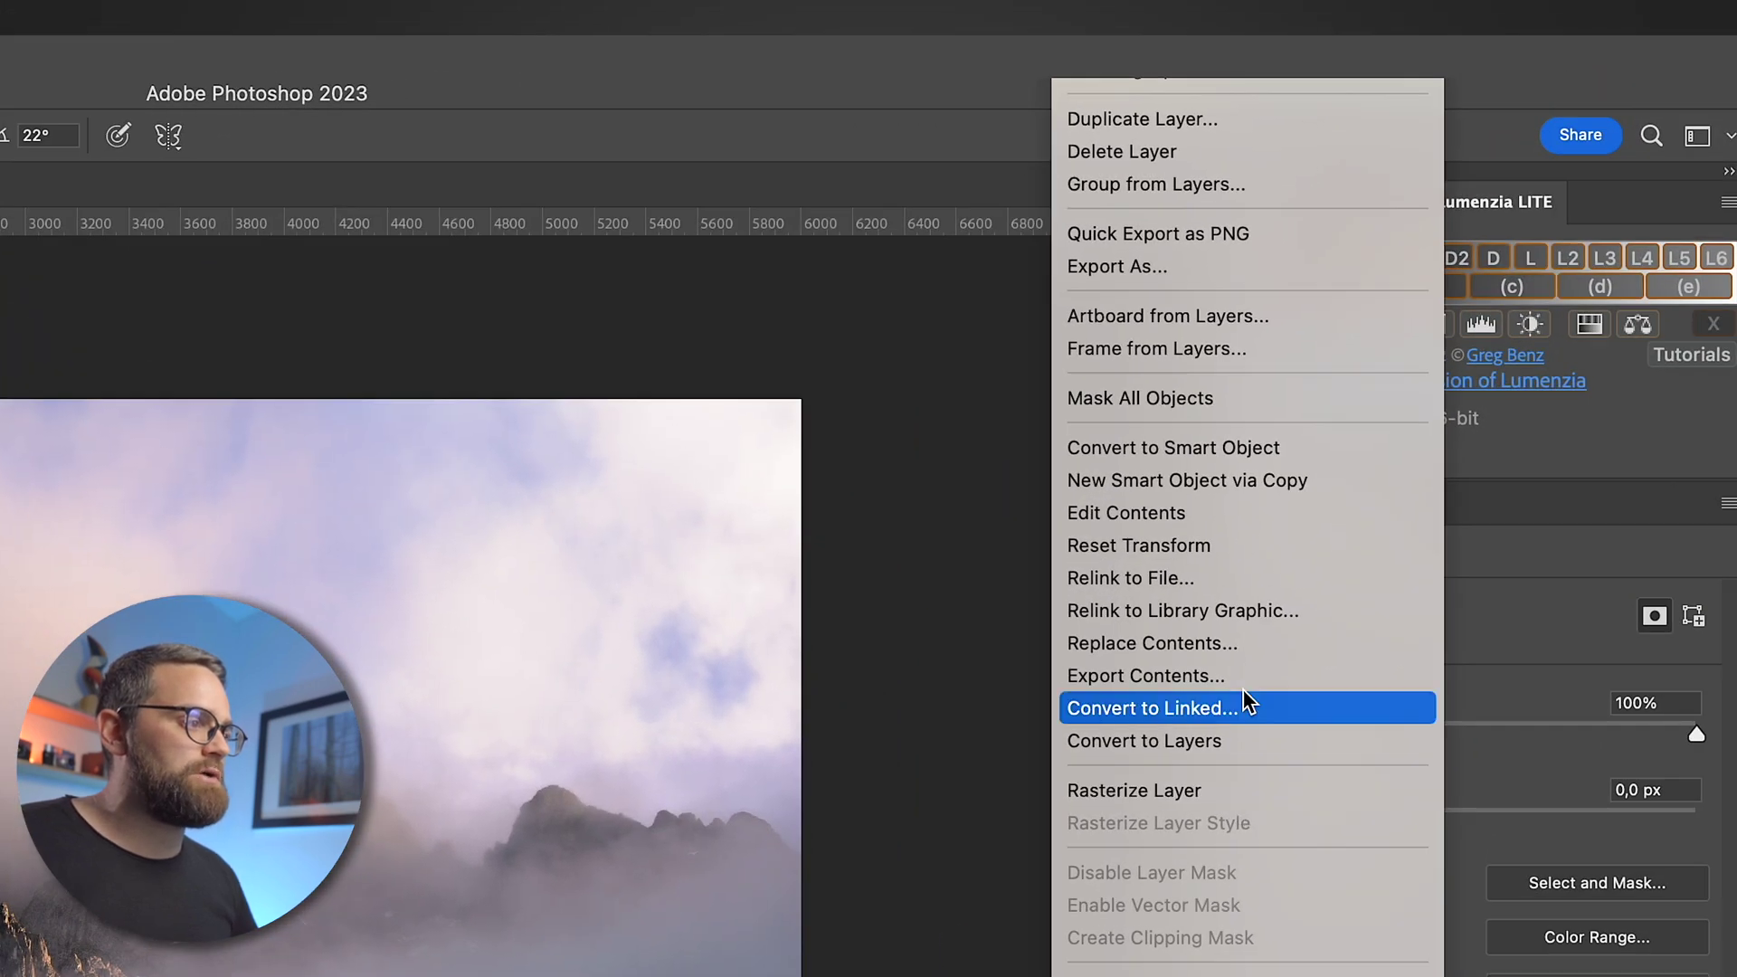
click(1234, 480)
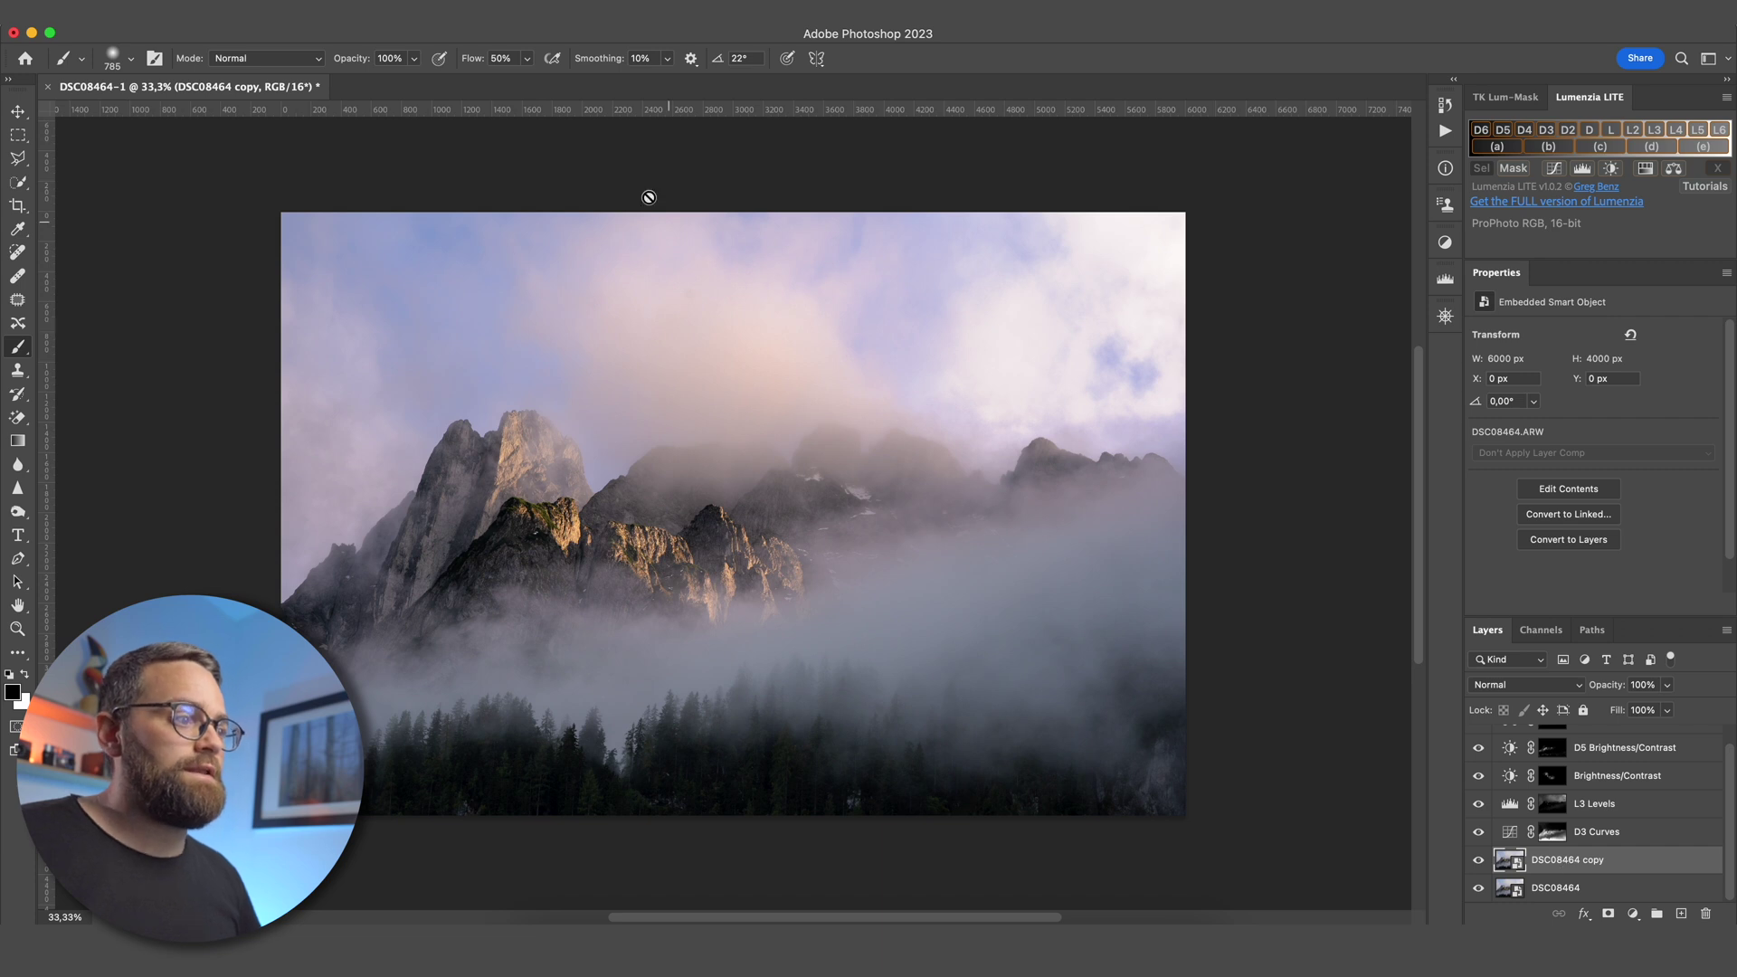
Apply a Camera Raw Filter: Temperature +25, Tint +13, highlights hue 48, saturation 18
click(425, 10)
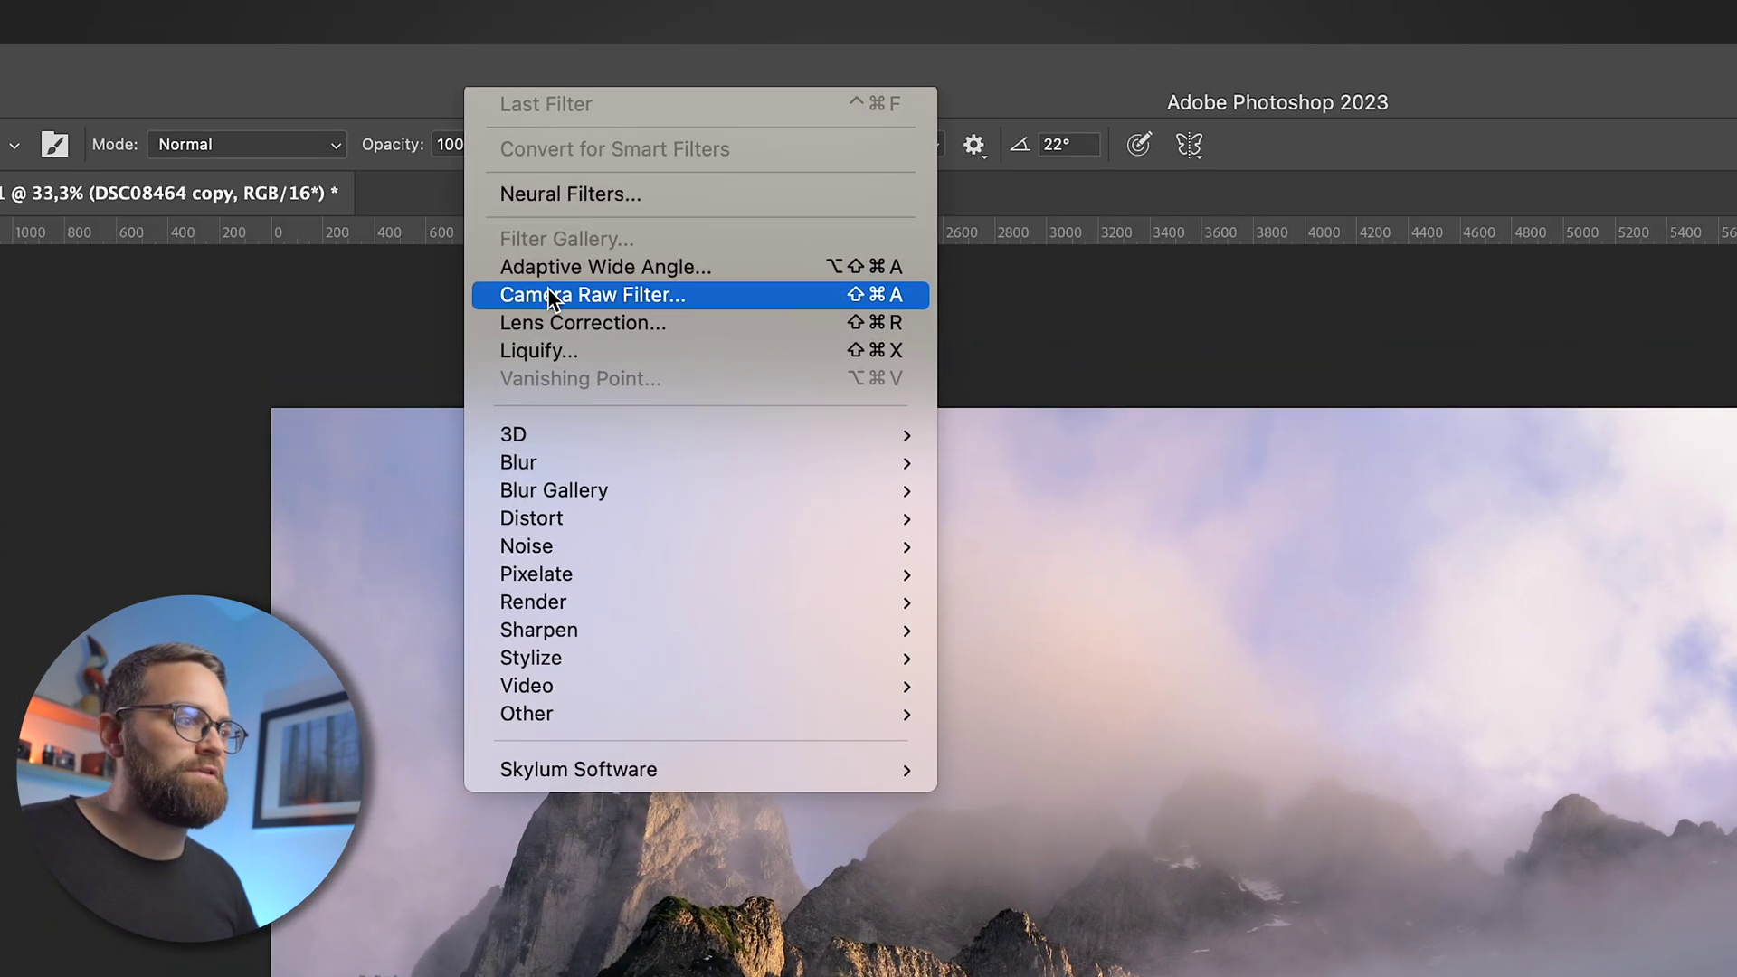
click(548, 291)
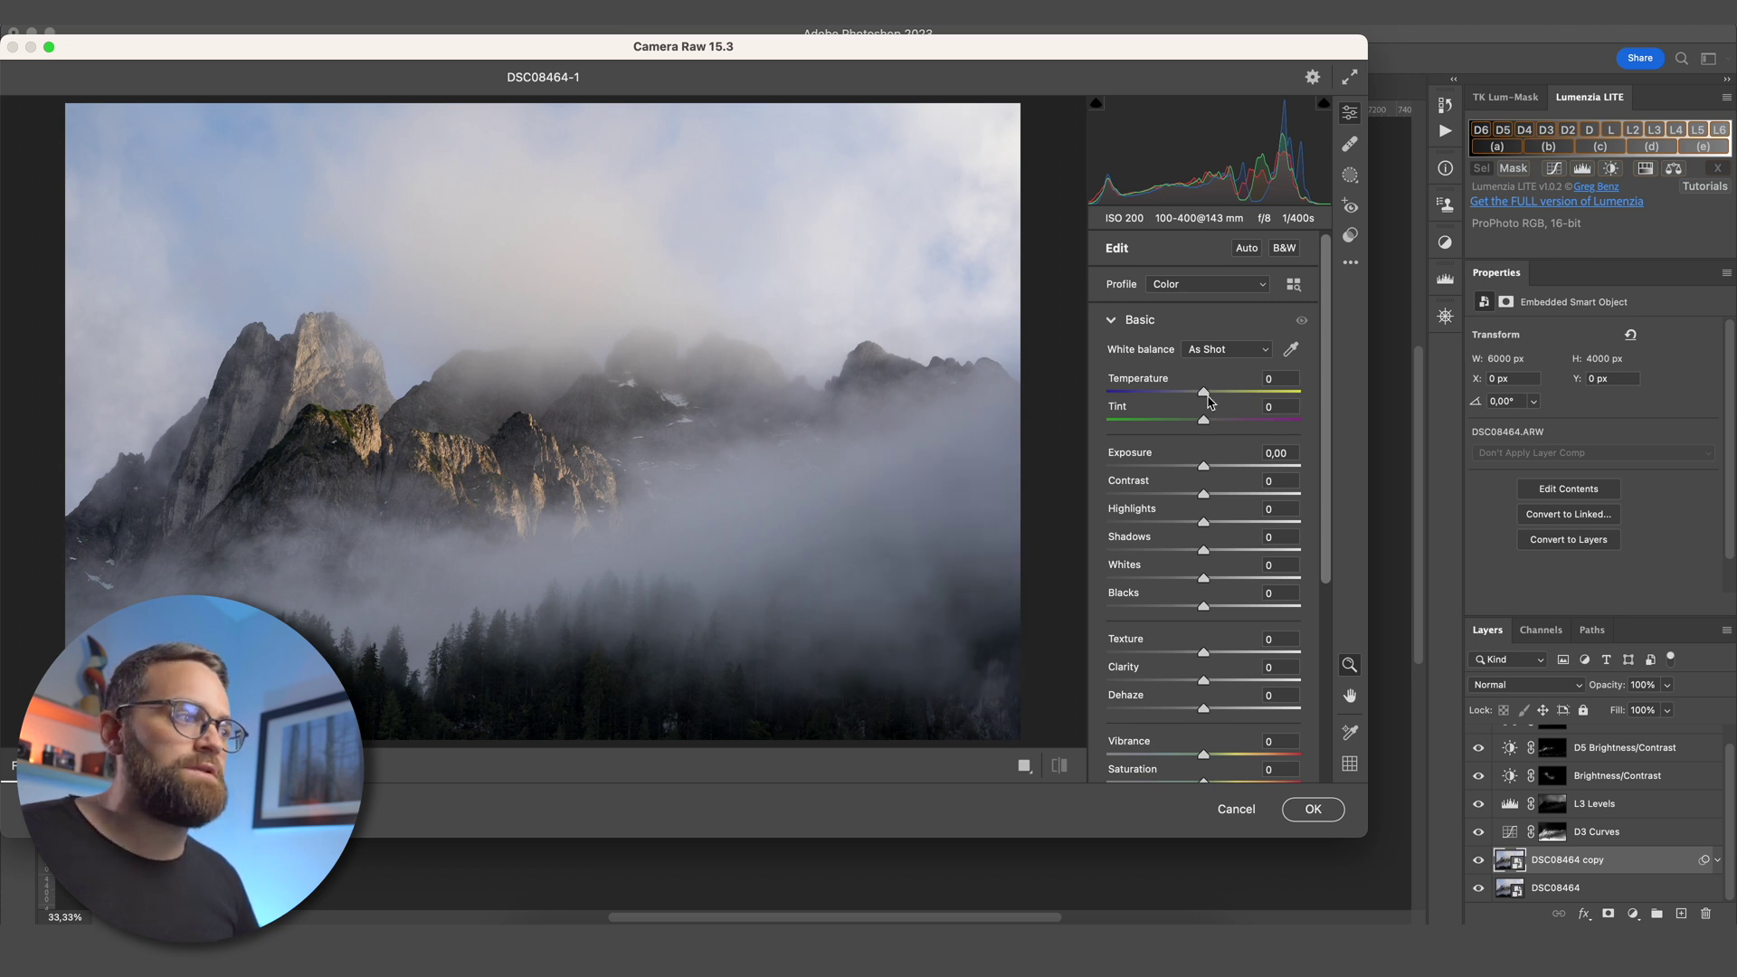
mouse_move(1204, 398)
mouse_down()
mouse_move(1229, 400)
mouse_move(1215, 423)
mouse_up()
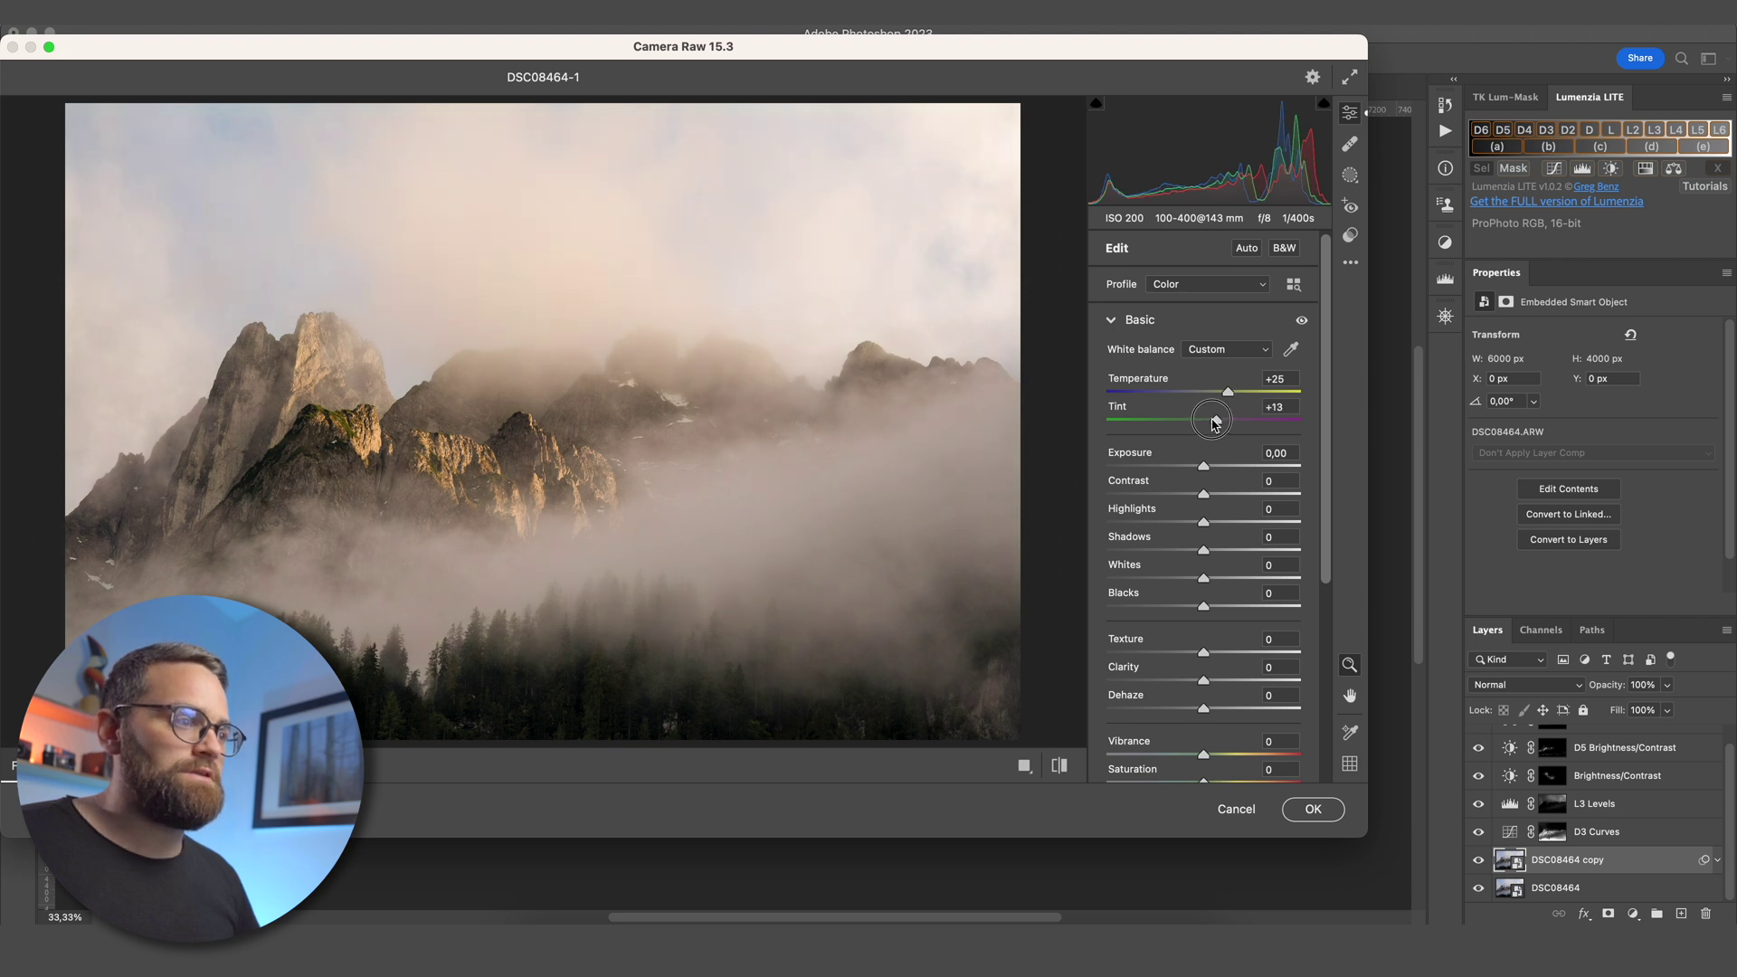
scroll(1215, 542, down, 15)
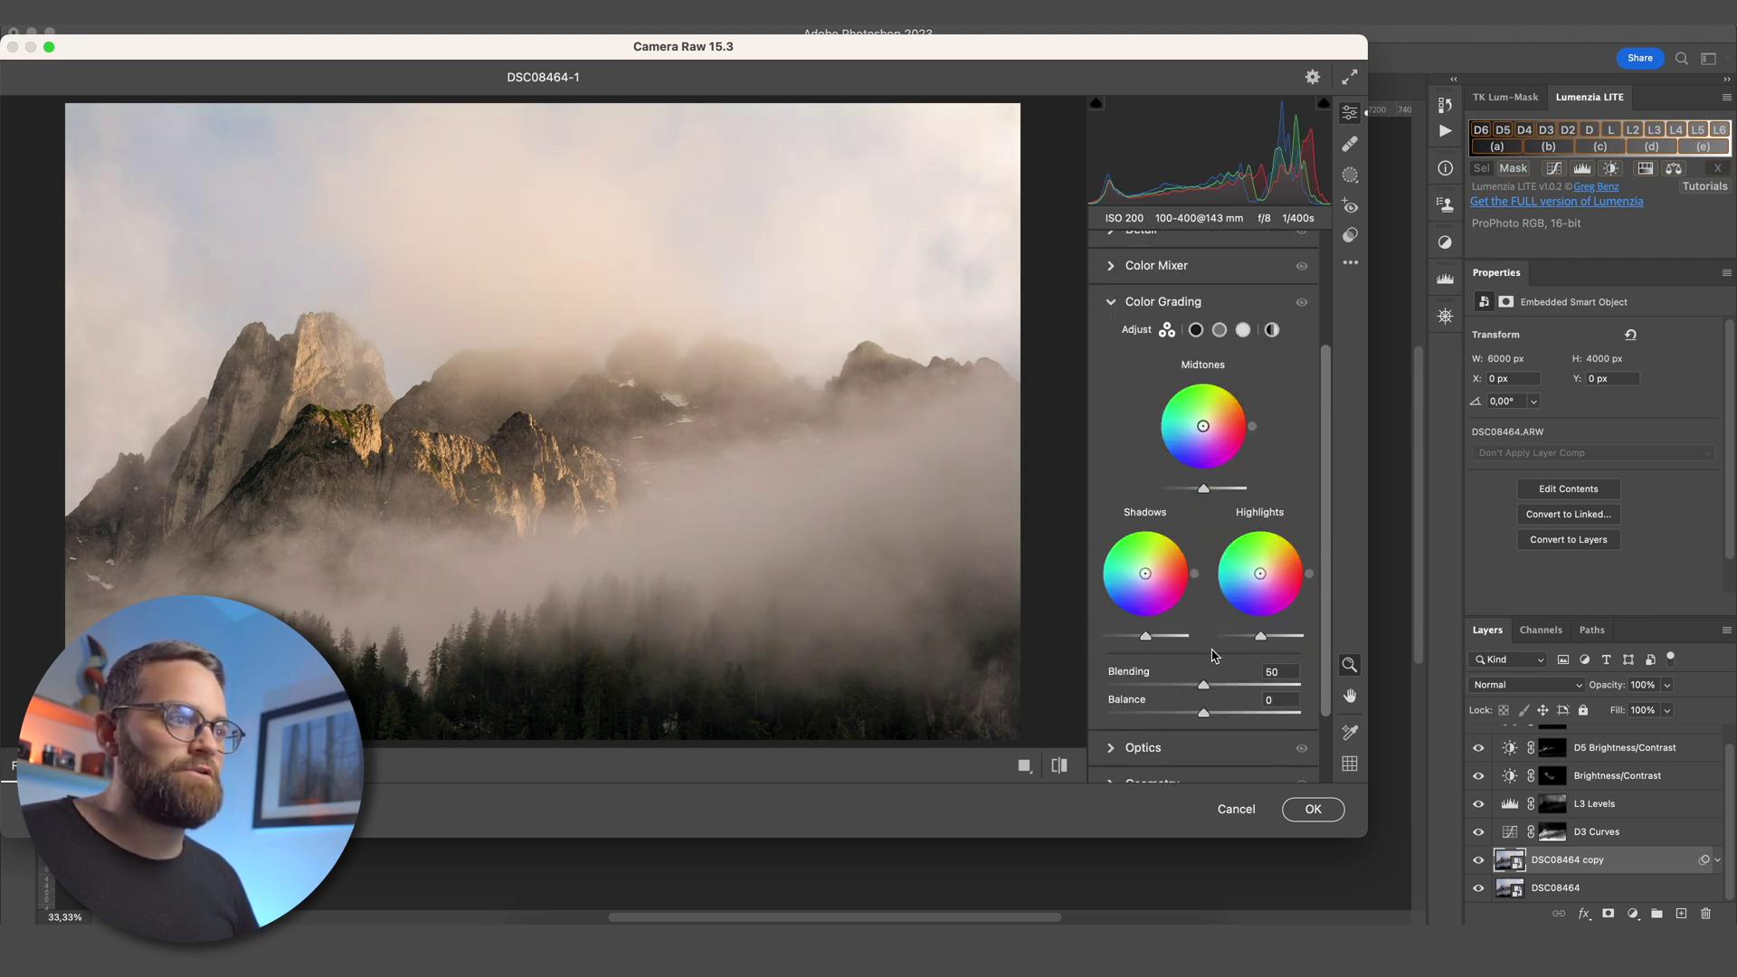
click(1243, 330)
drag(1109, 582, 1149, 616)
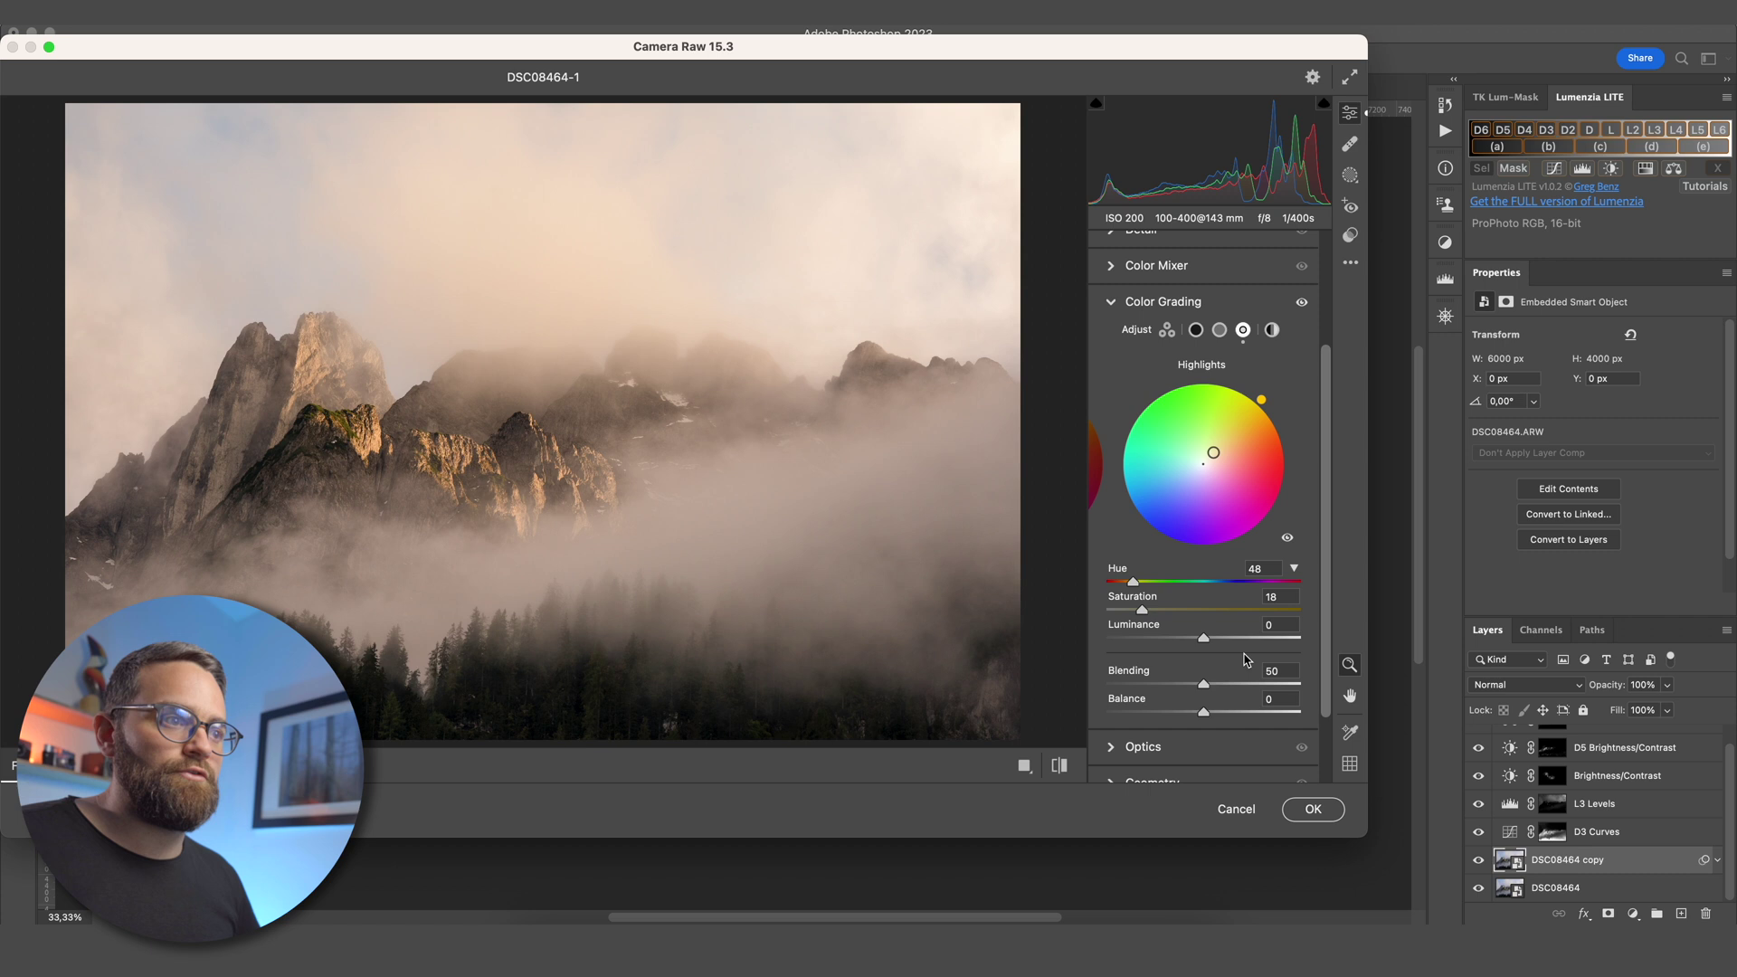
click(1313, 810)
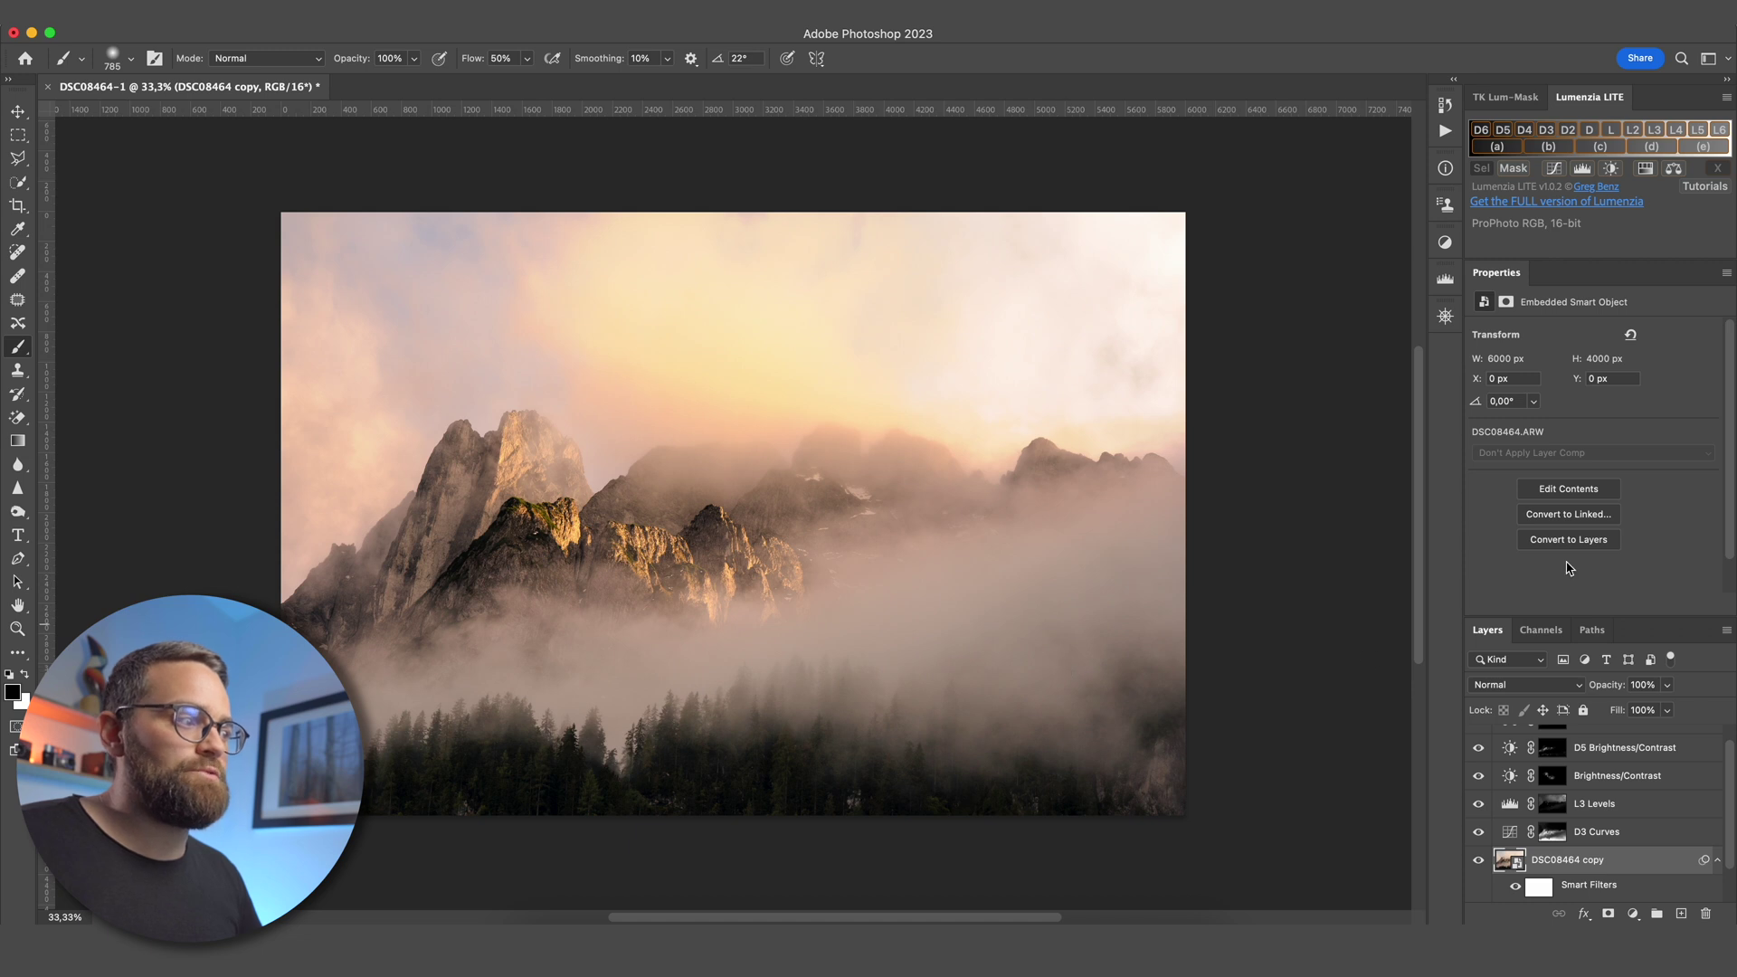
Preview the L2 then L3 luminosity ranges and add an L3 mask to DSC08464 copy
click(1634, 132)
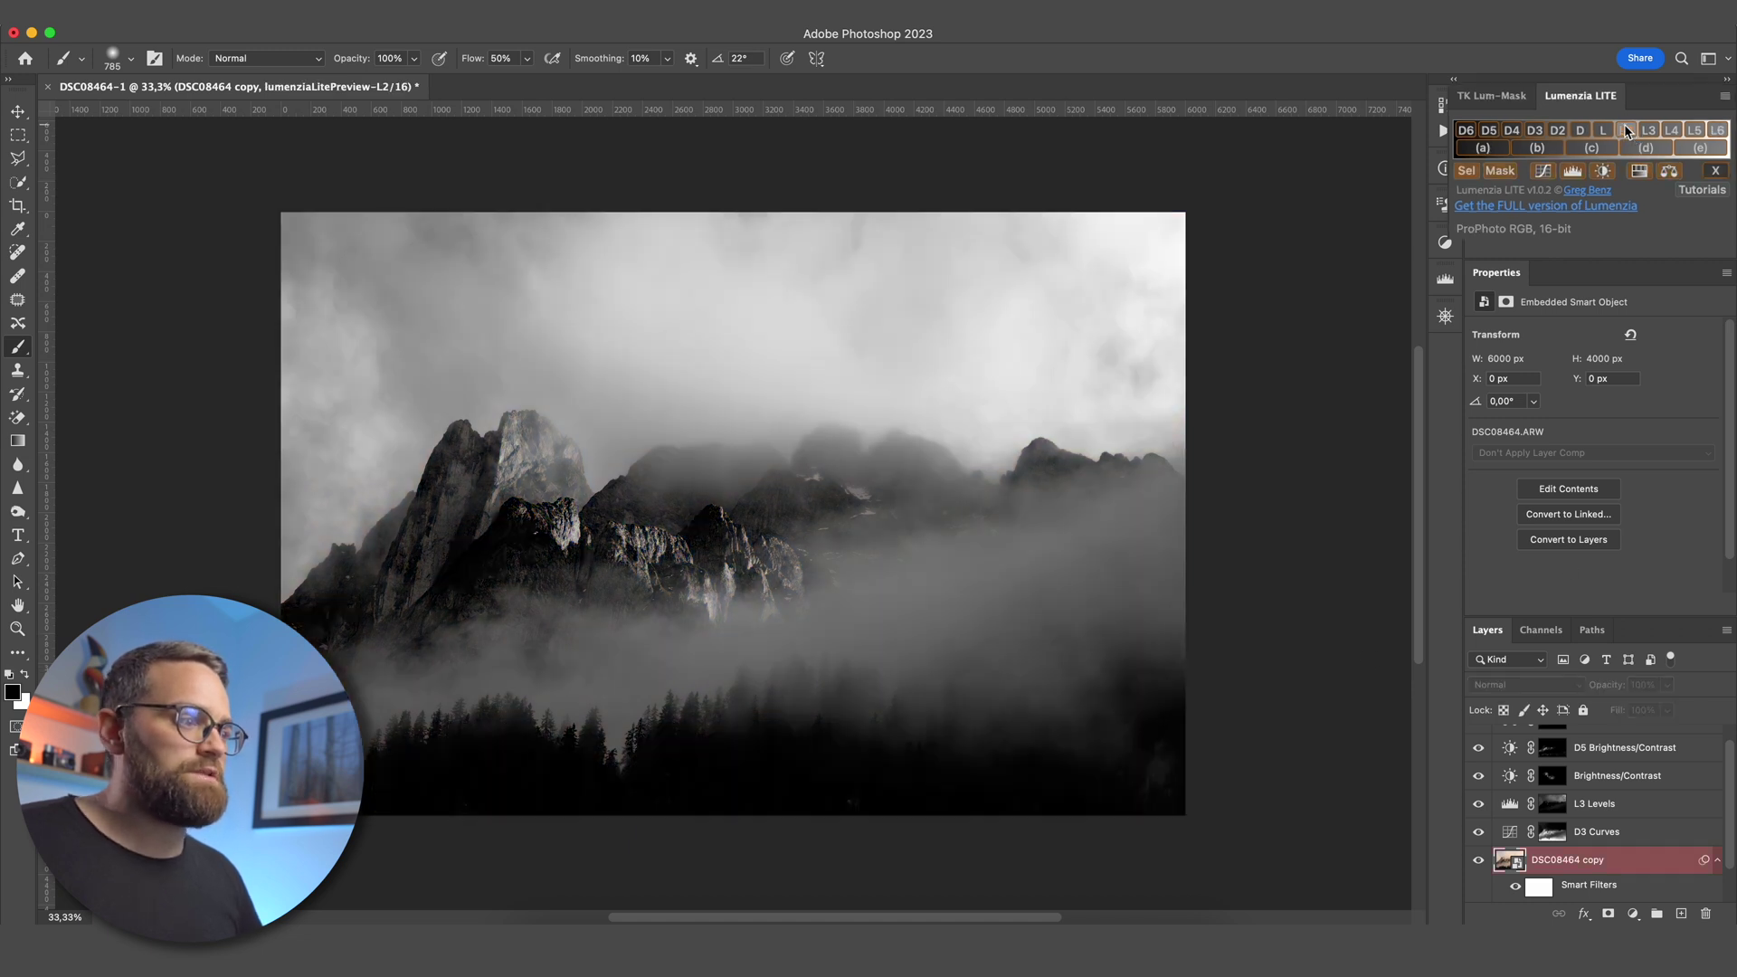
click(1527, 131)
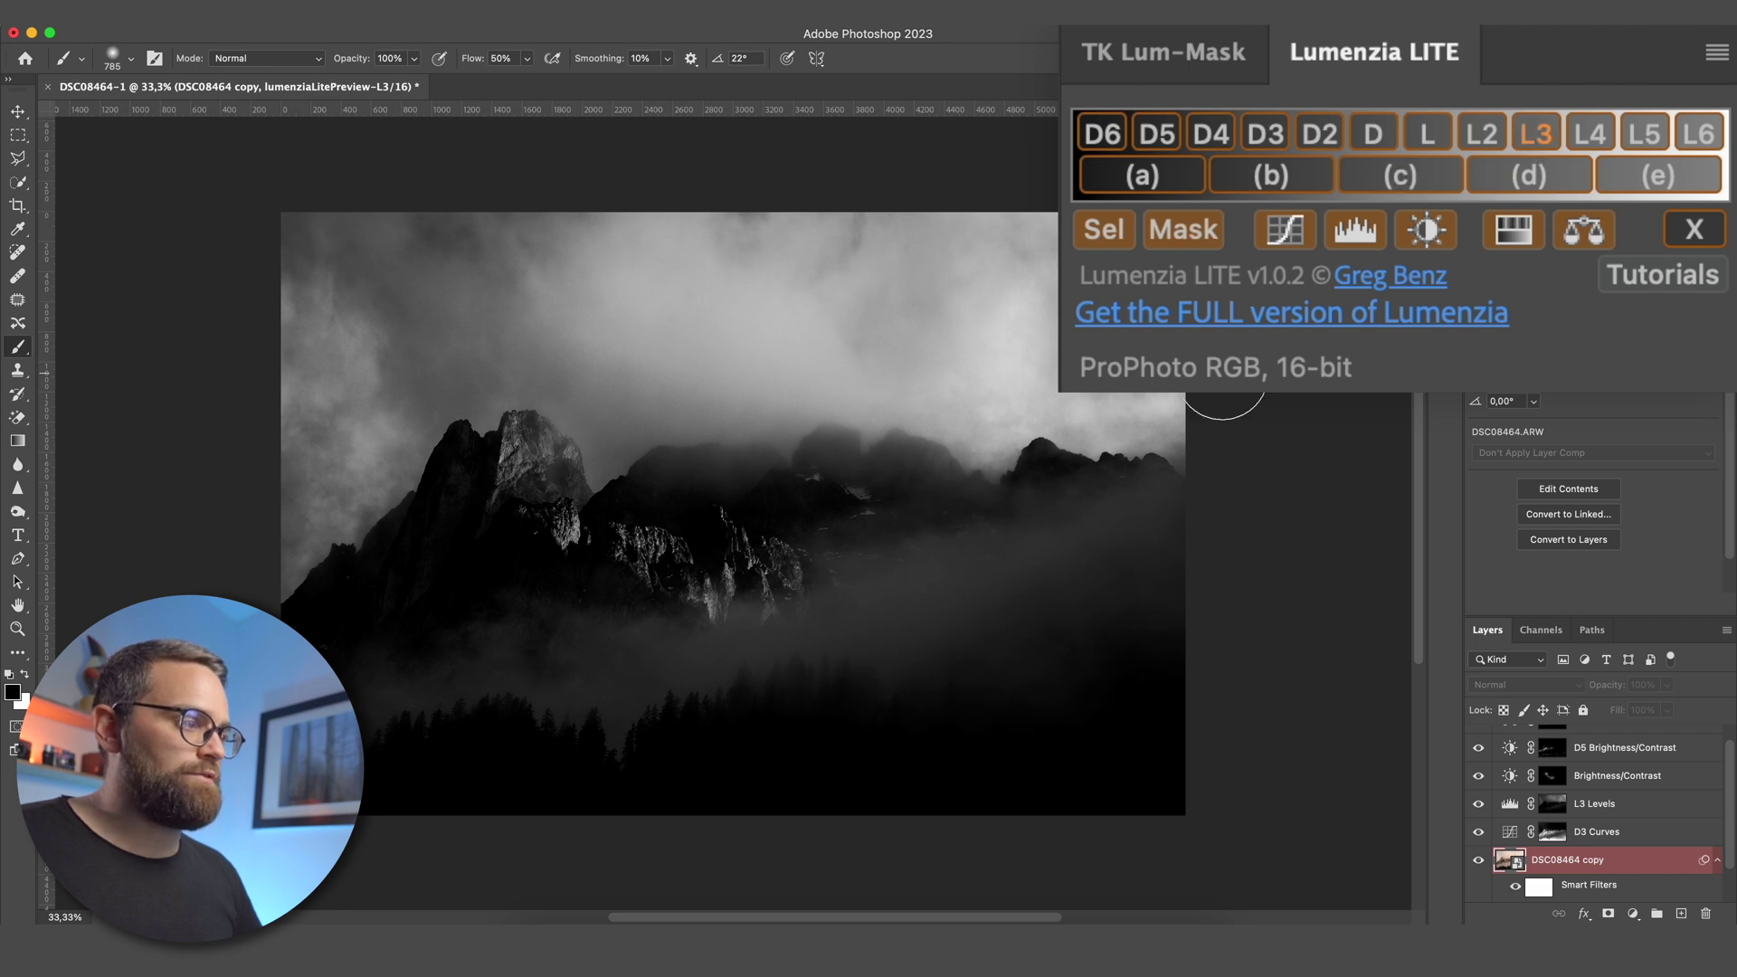
click(1190, 233)
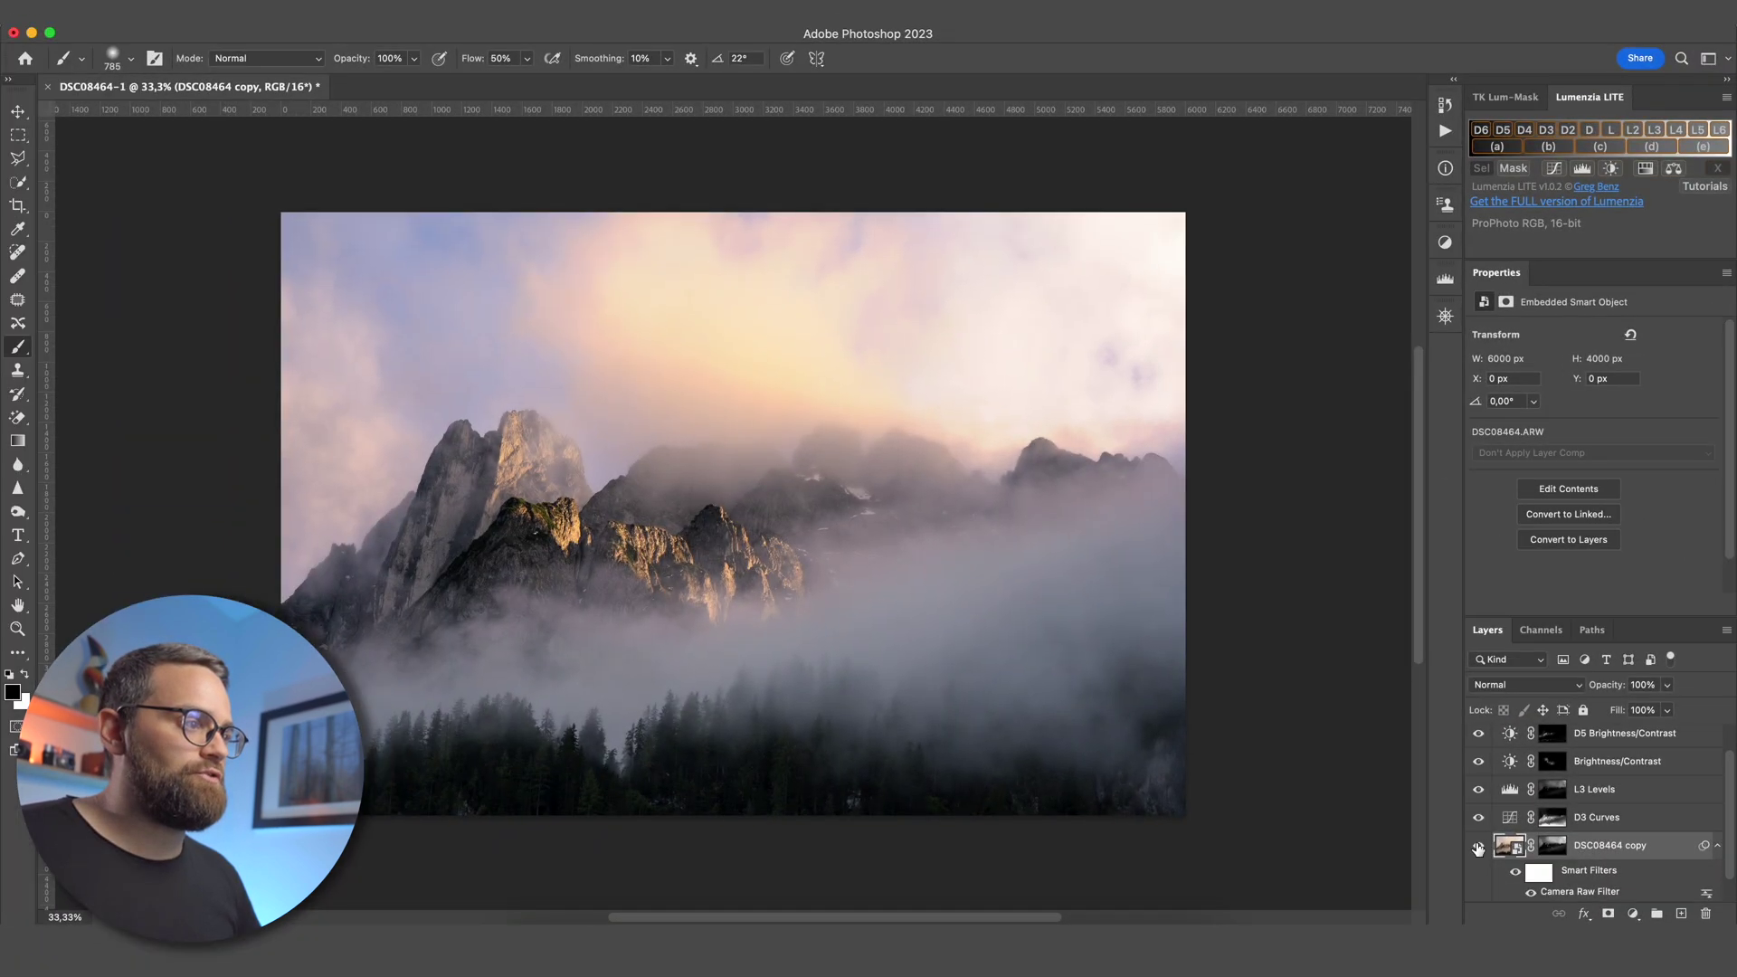
Compare the warm DSC08464 copy on and off, select its mask with a 960 px brush, and set opacity to 57%
click(1478, 847)
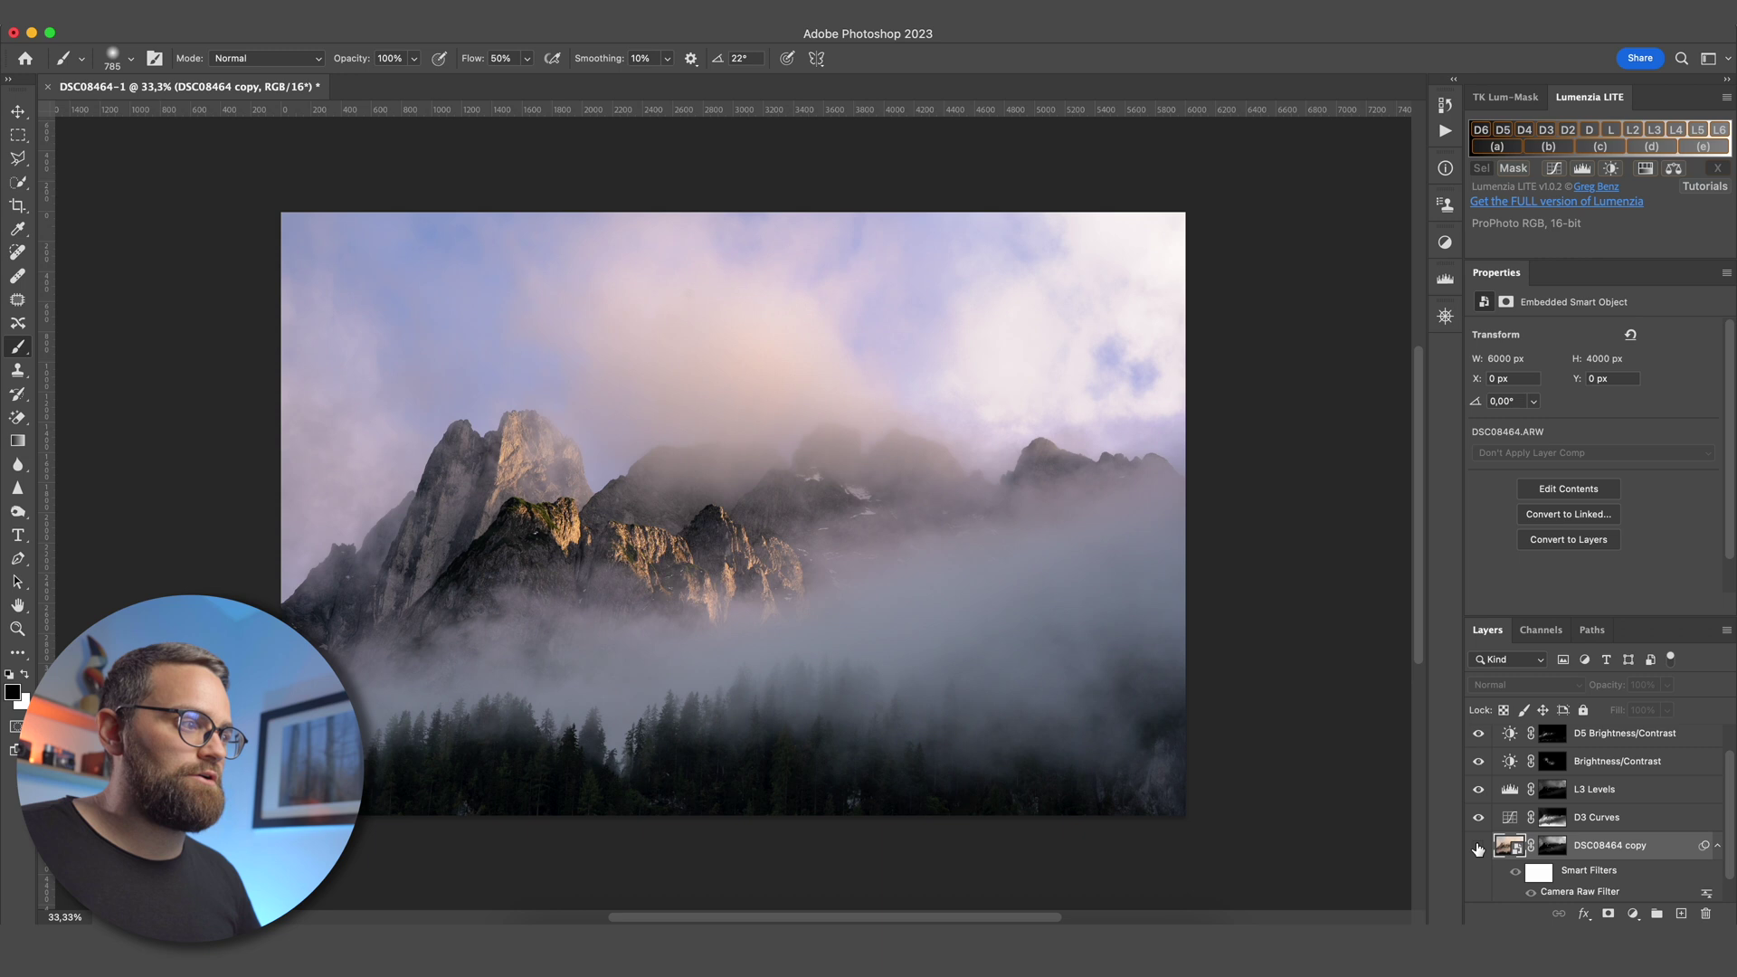
click(1478, 848)
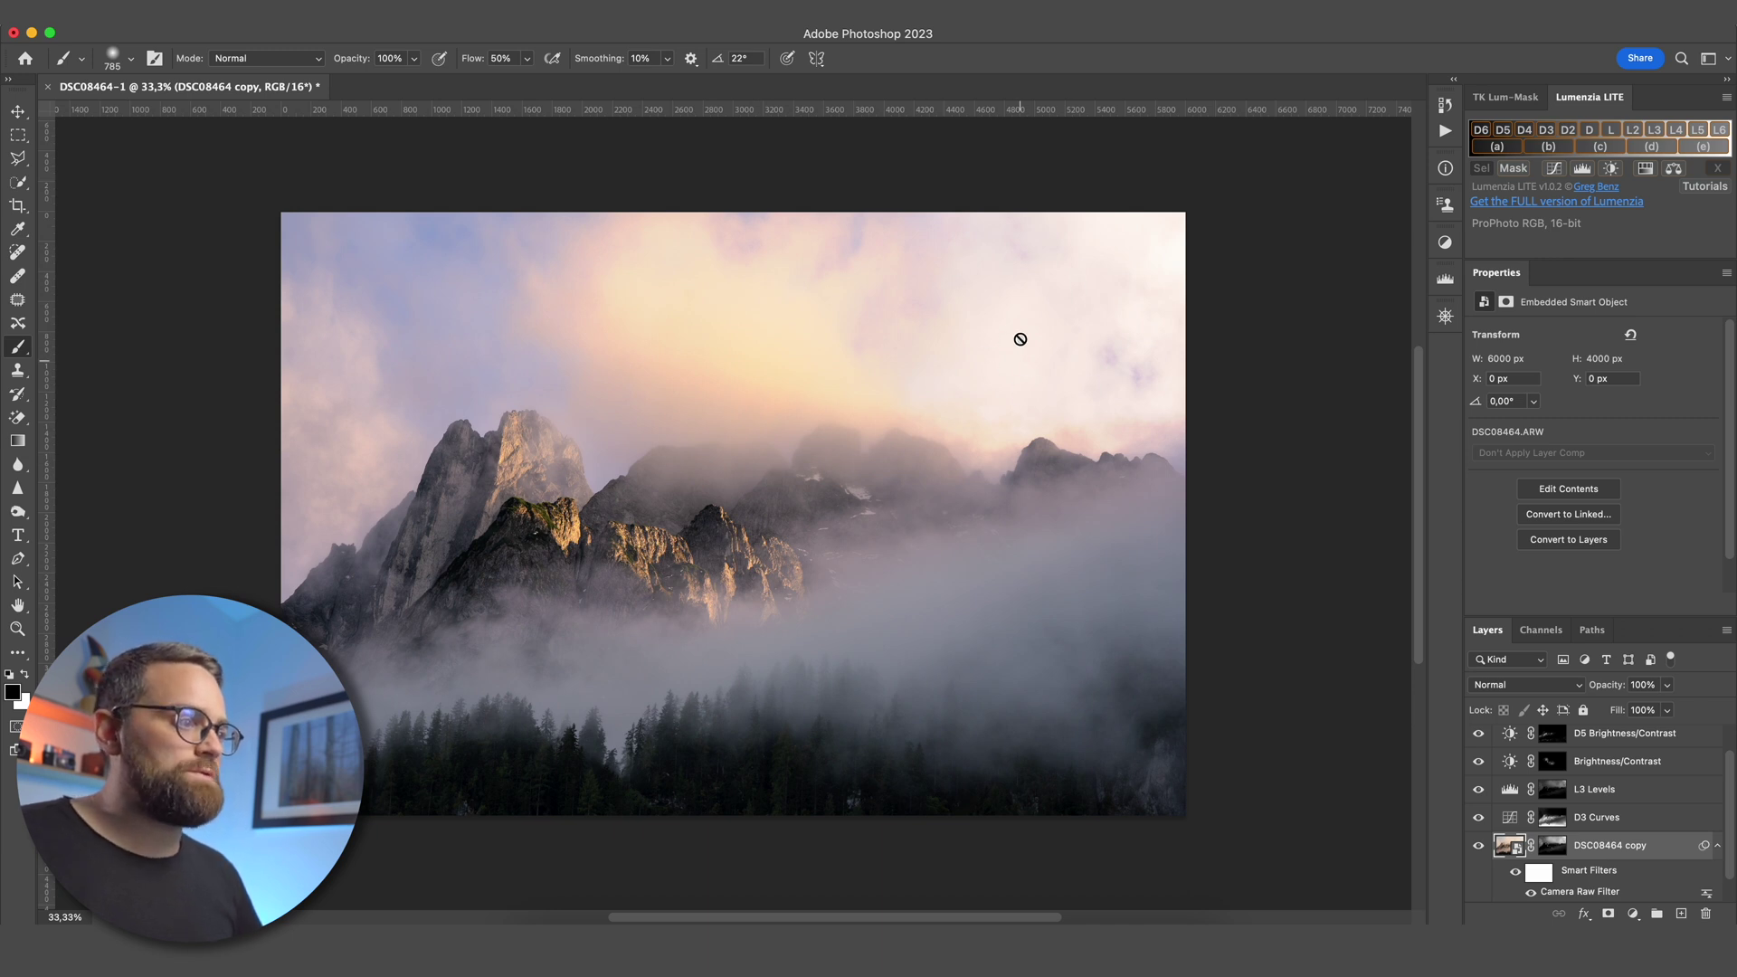
click(1553, 846)
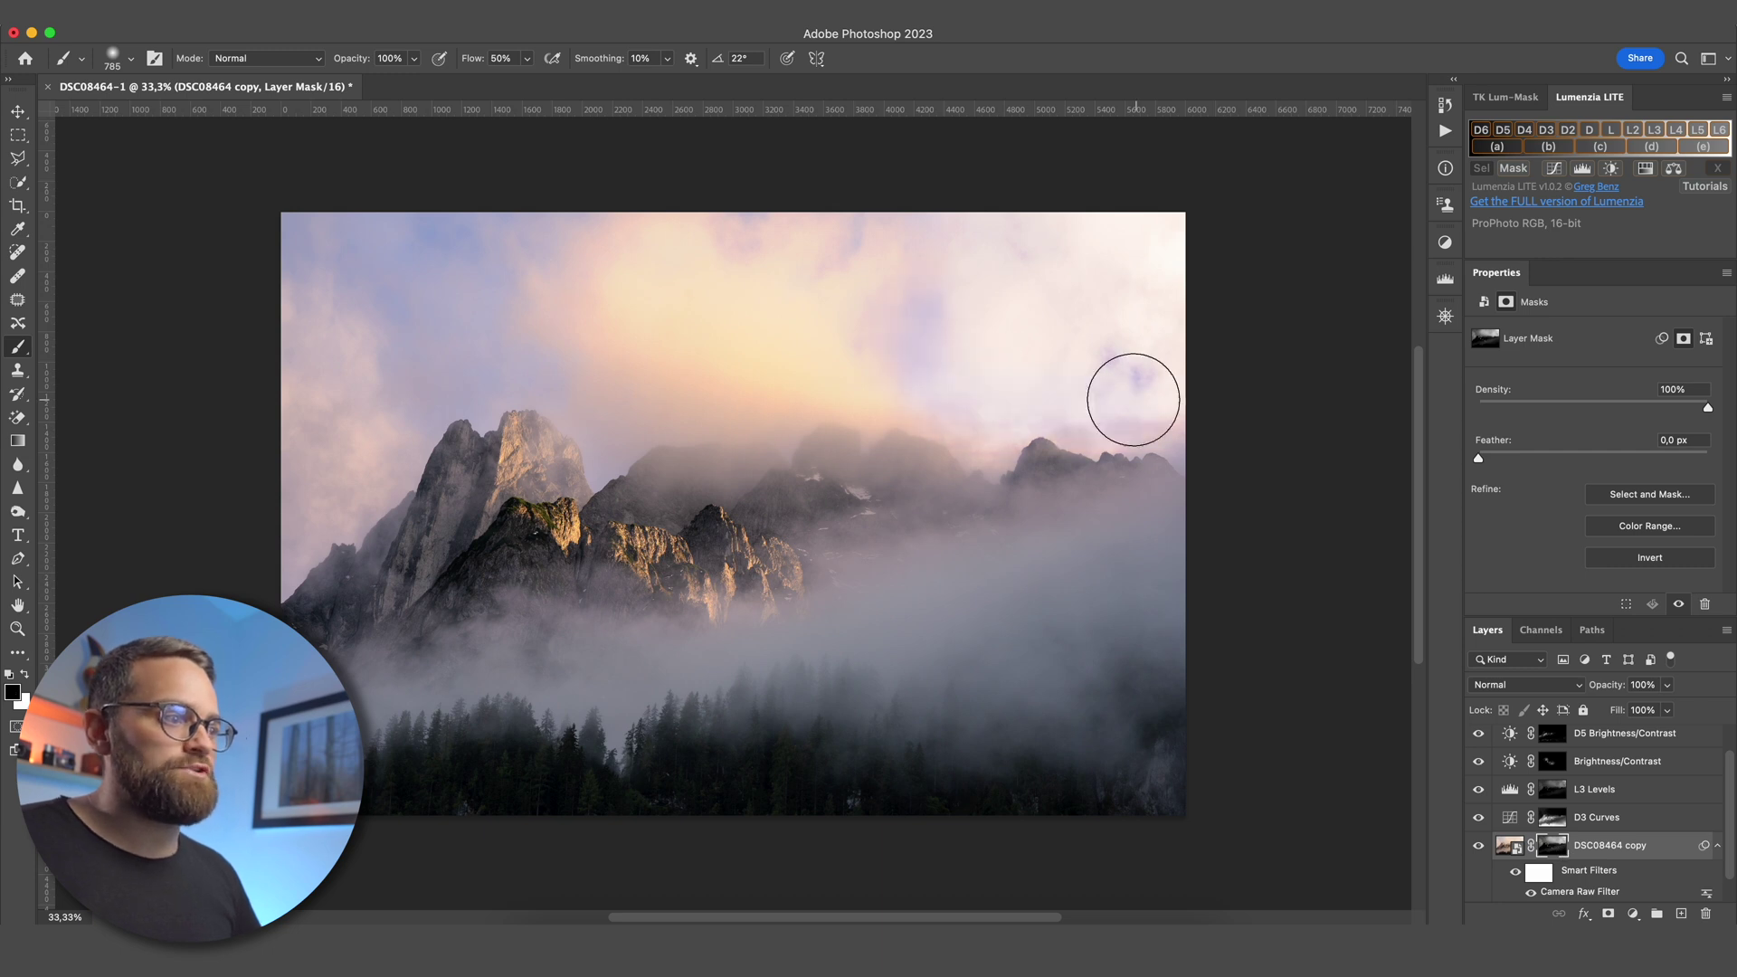
right_click(1145, 434)
drag(1031, 452, 1054, 452)
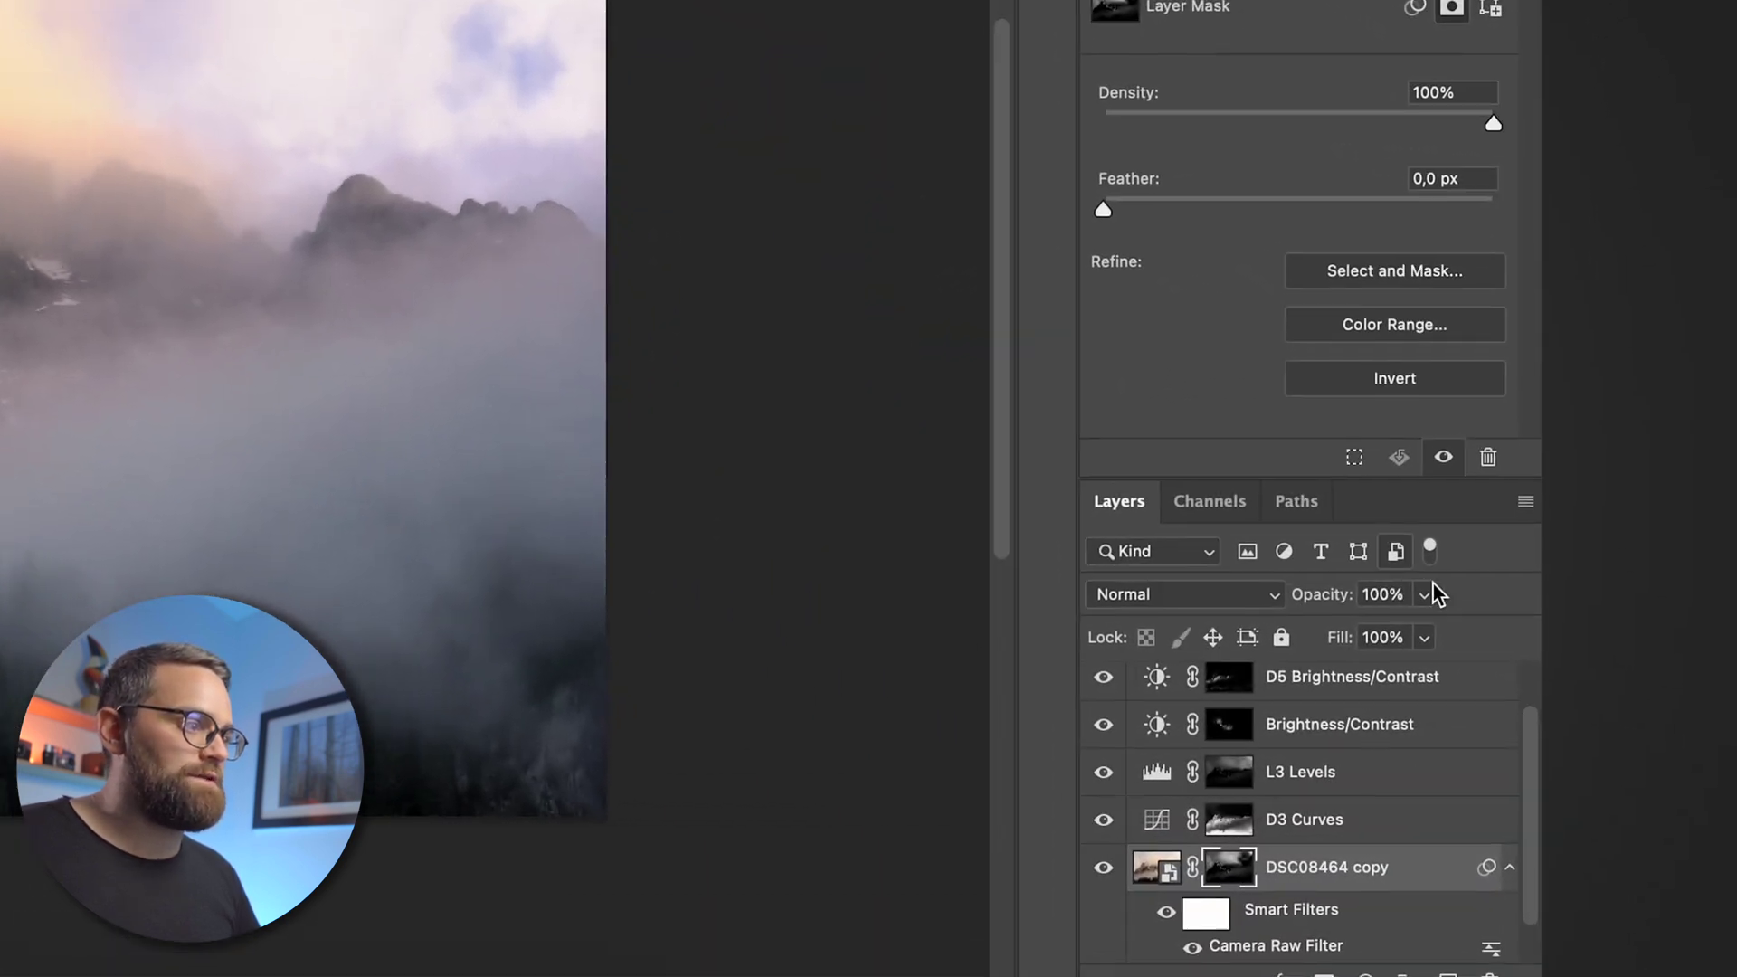
click(1415, 597)
drag(1415, 620, 1397, 626)
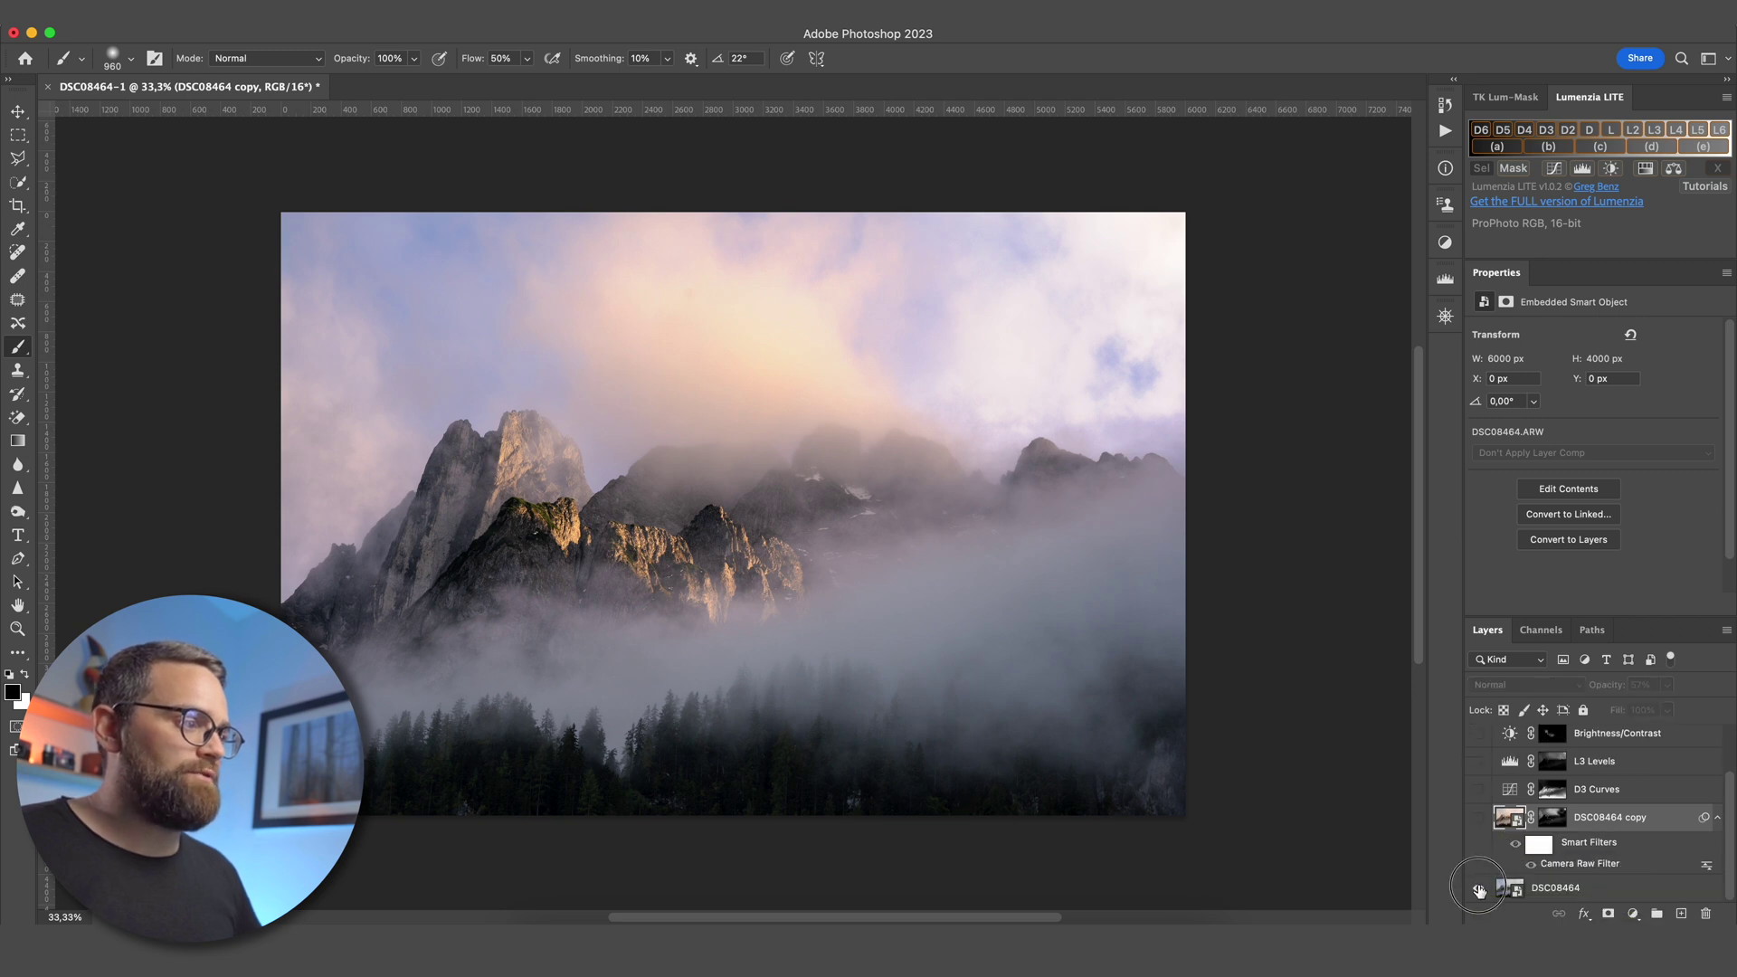
alt+click(1479, 888)
alt+click(1479, 888)
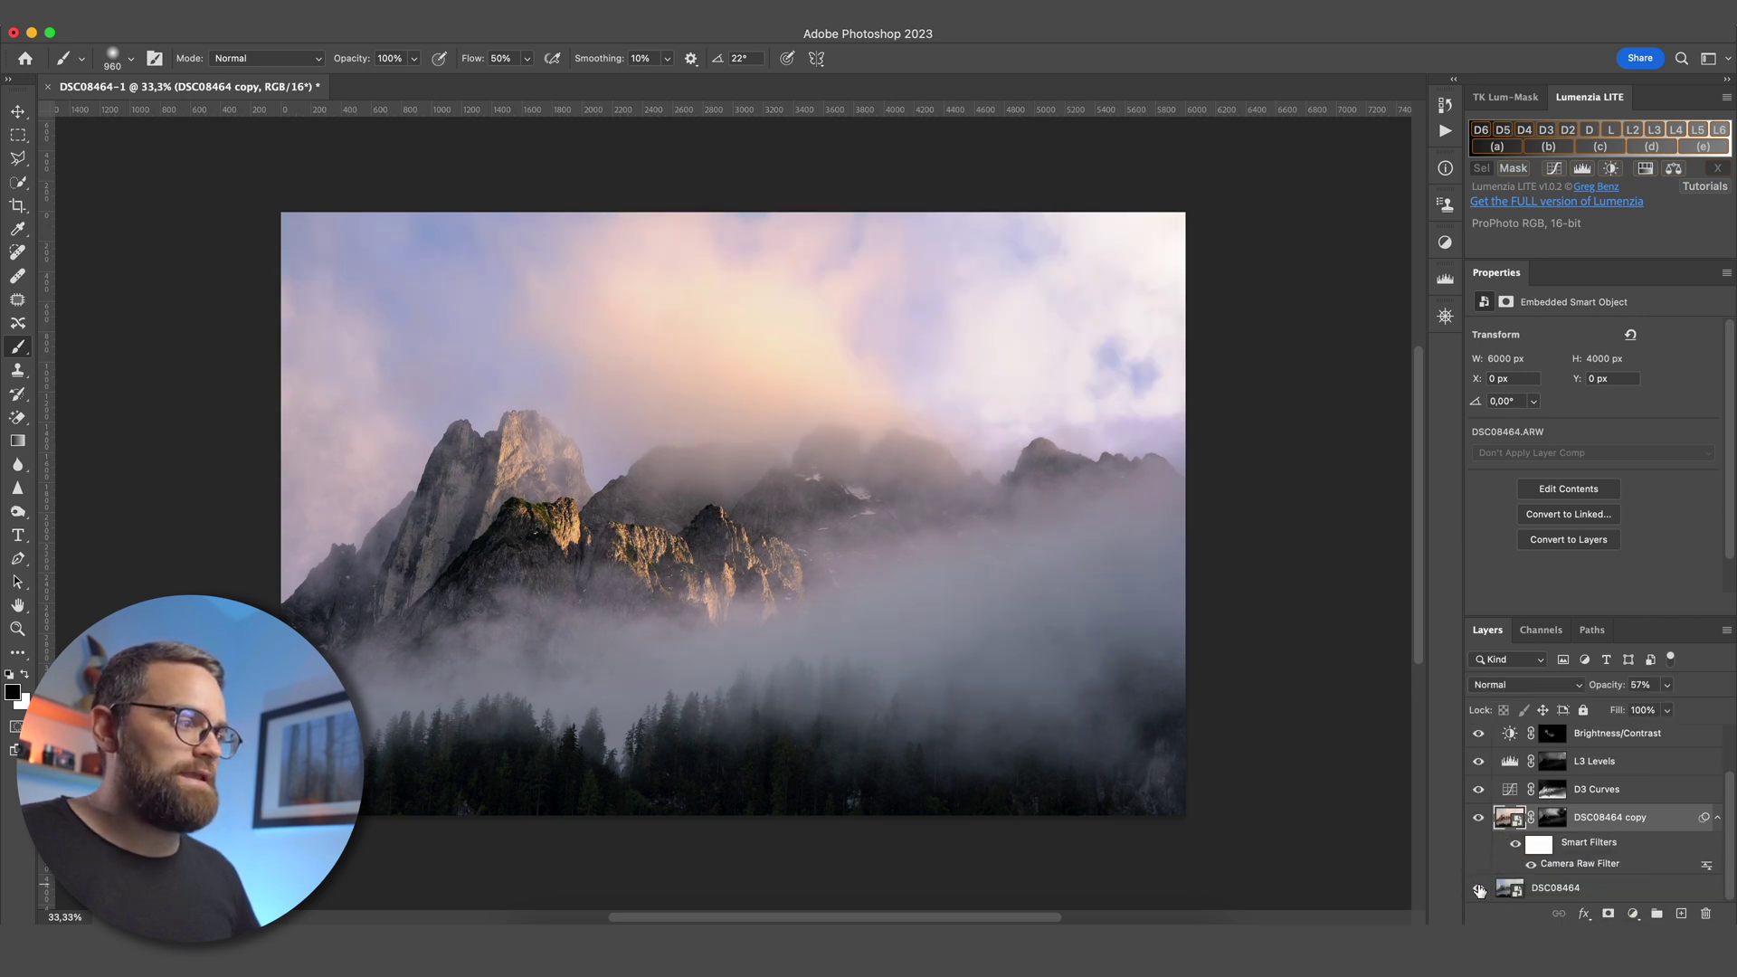